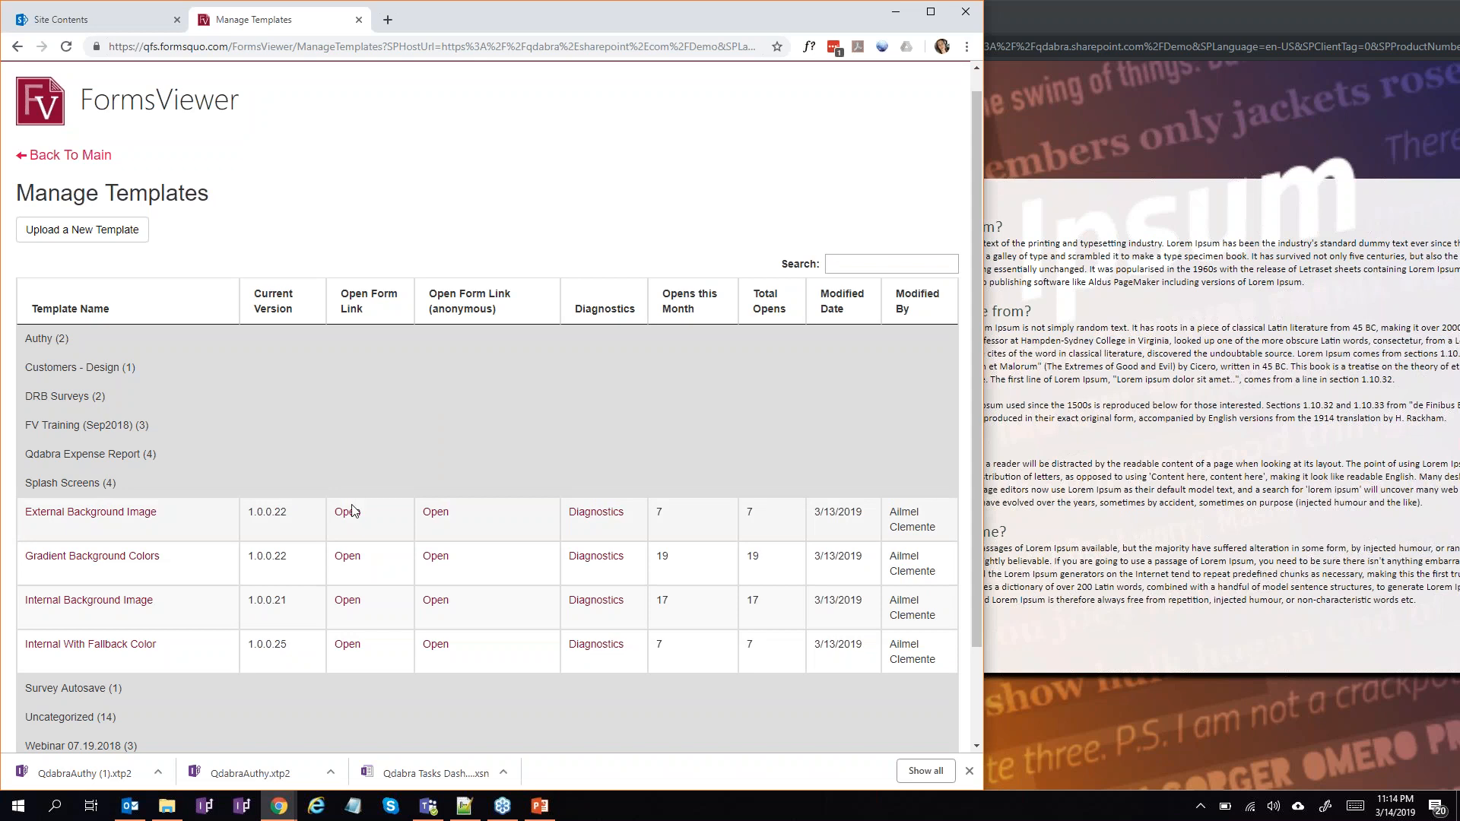
# Step: Open the External Background Image template's form in a new tab and compare it with the form in the other browser window
pyautogui.rightClick(352, 517)
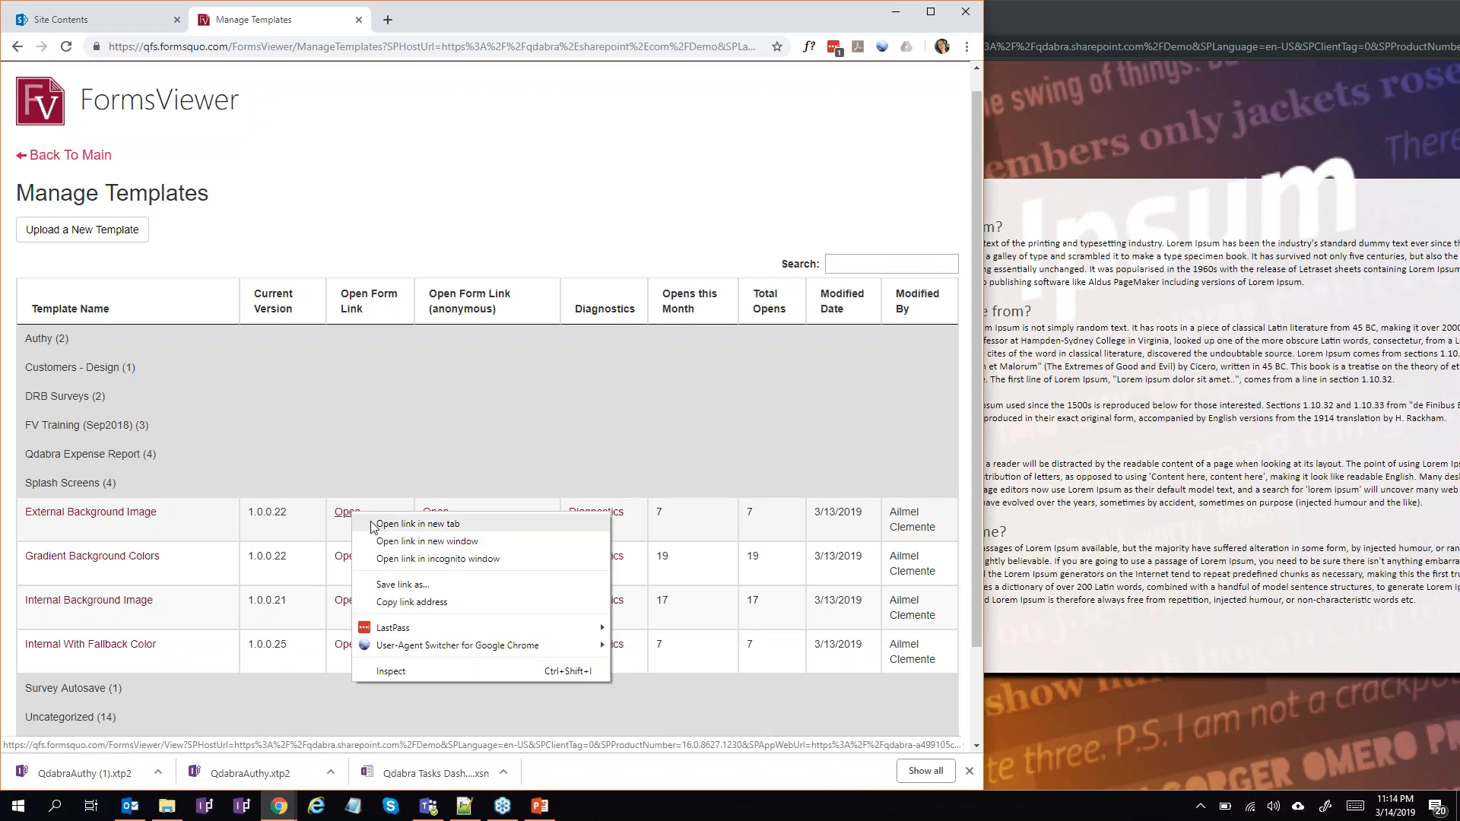
pyautogui.click(377, 523)
pyautogui.click(482, 23)
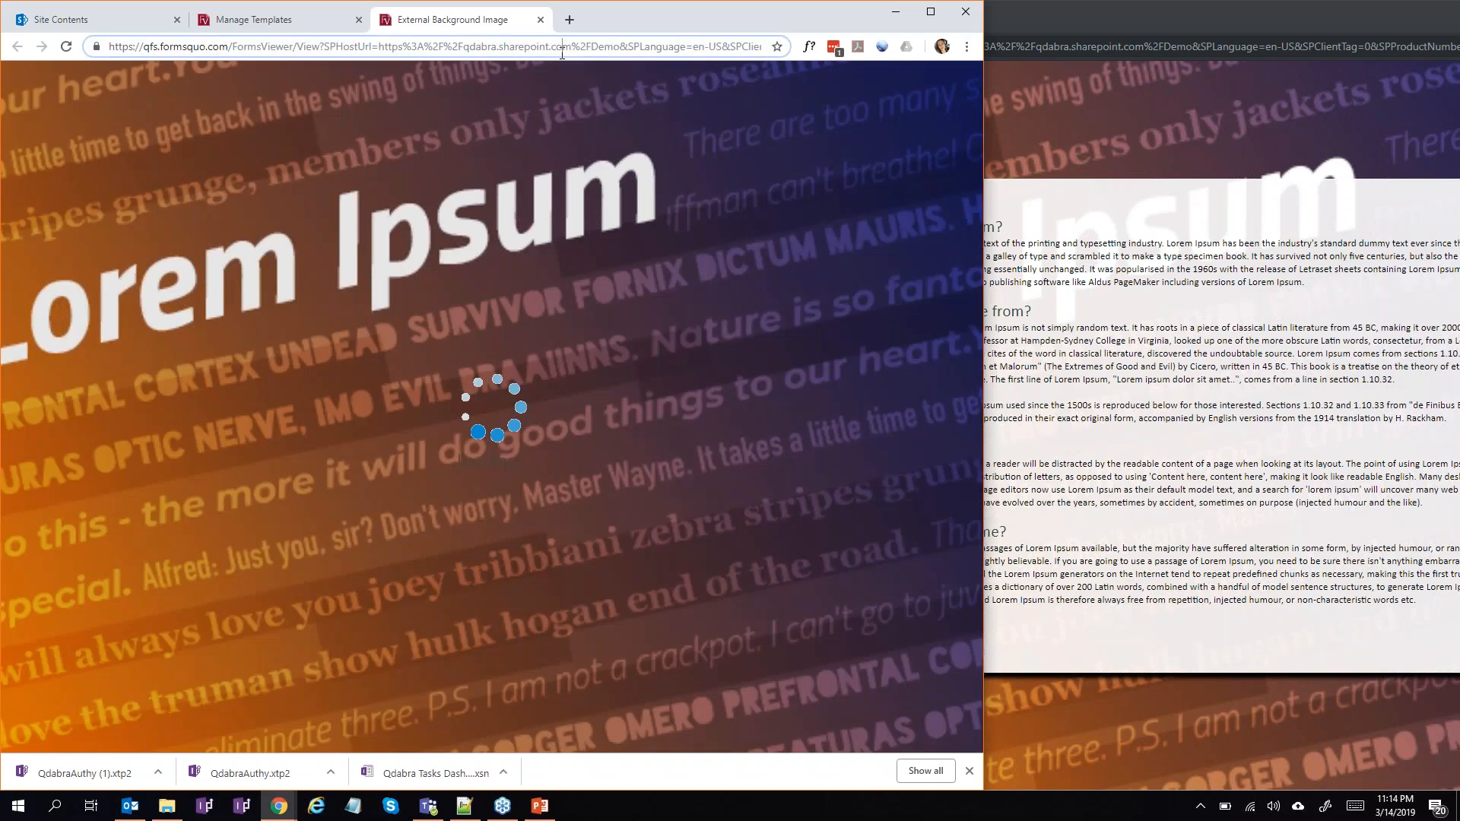
pyautogui.click(561, 46)
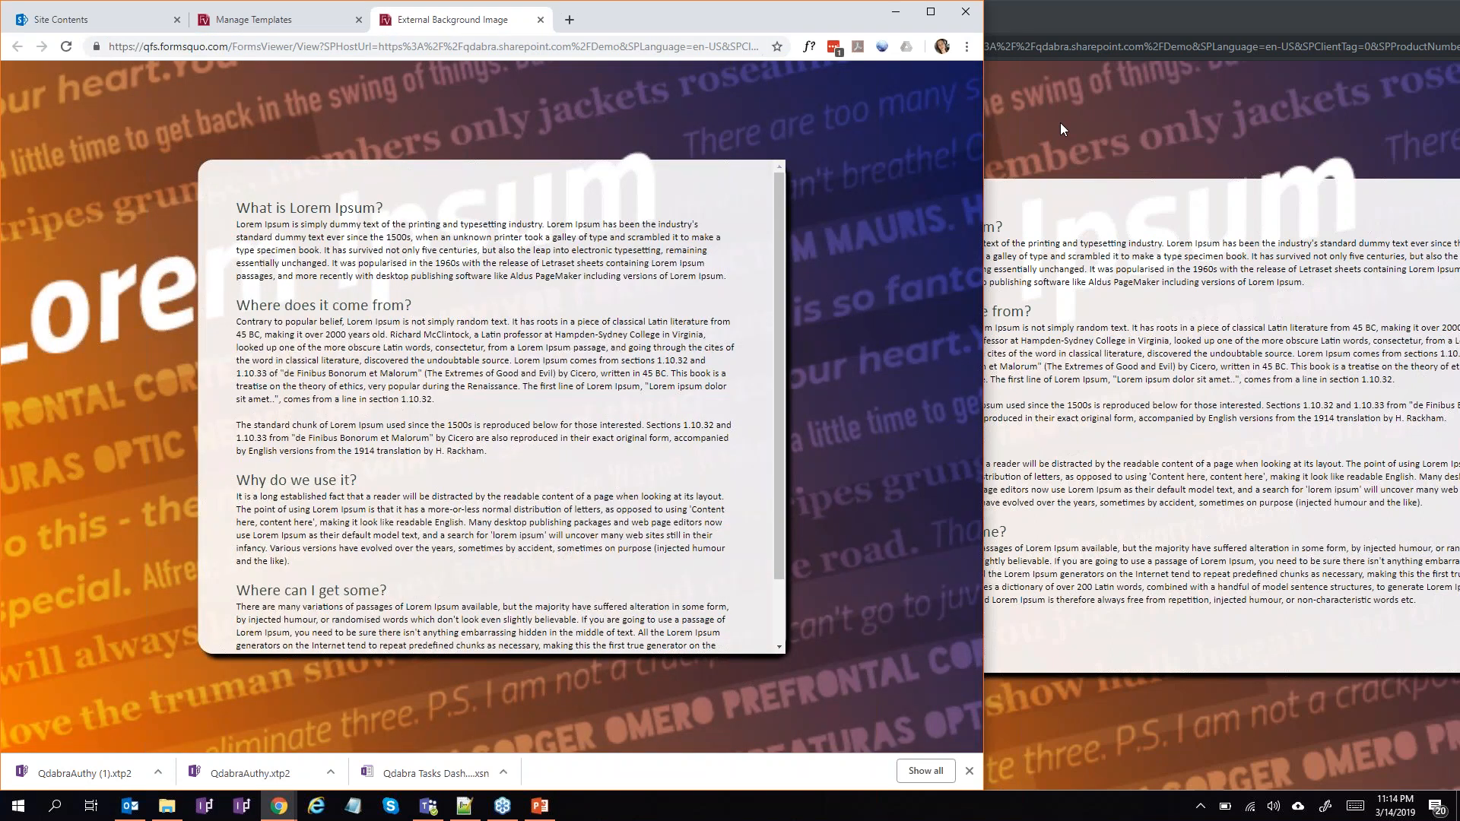
pyautogui.click(1060, 121)
pyautogui.click(486, 106)
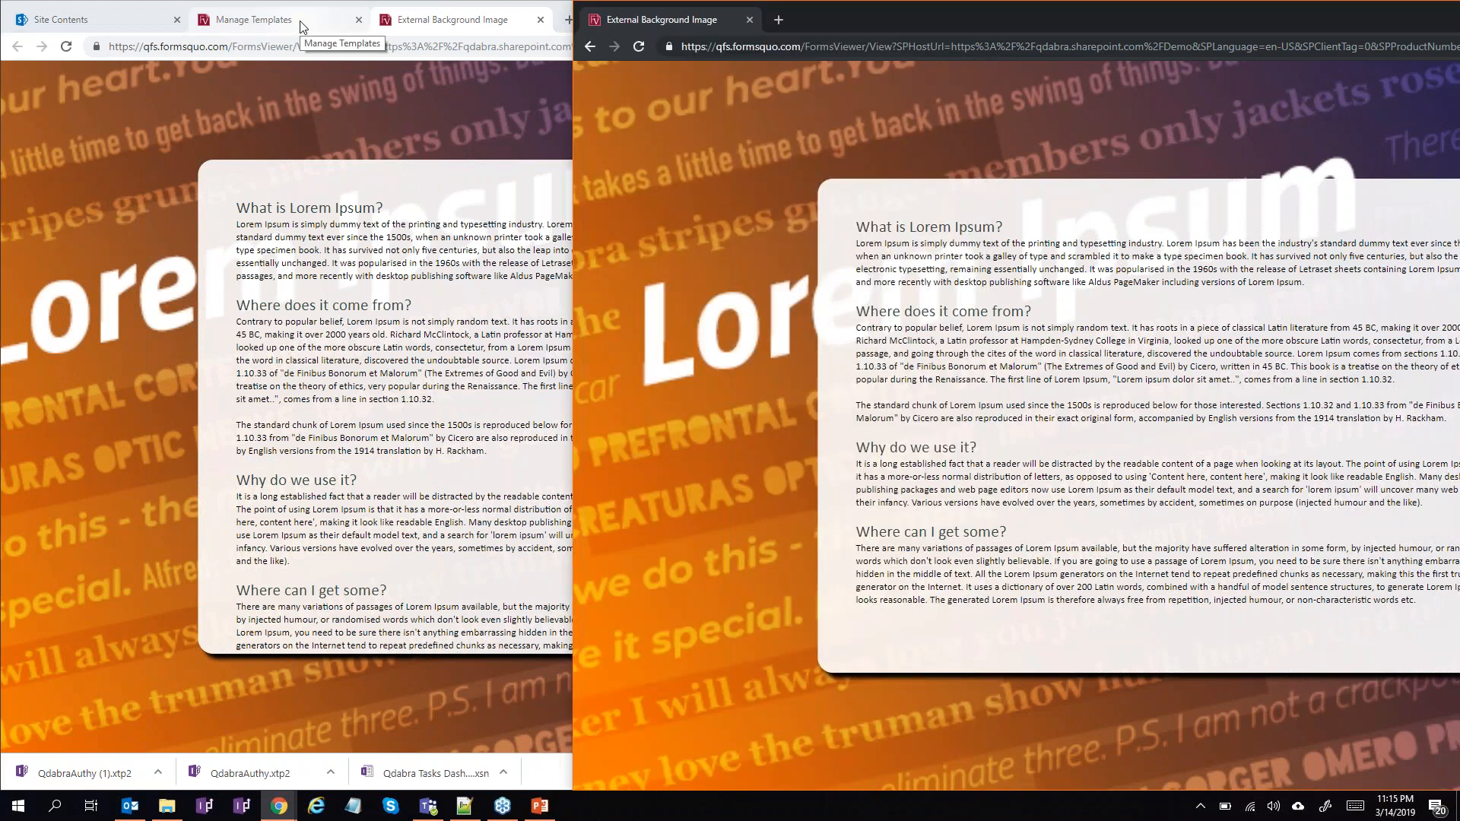
# Step: Open the Internal Background Image template's form from Manage Templates in a new tab and reload it
pyautogui.click(301, 26)
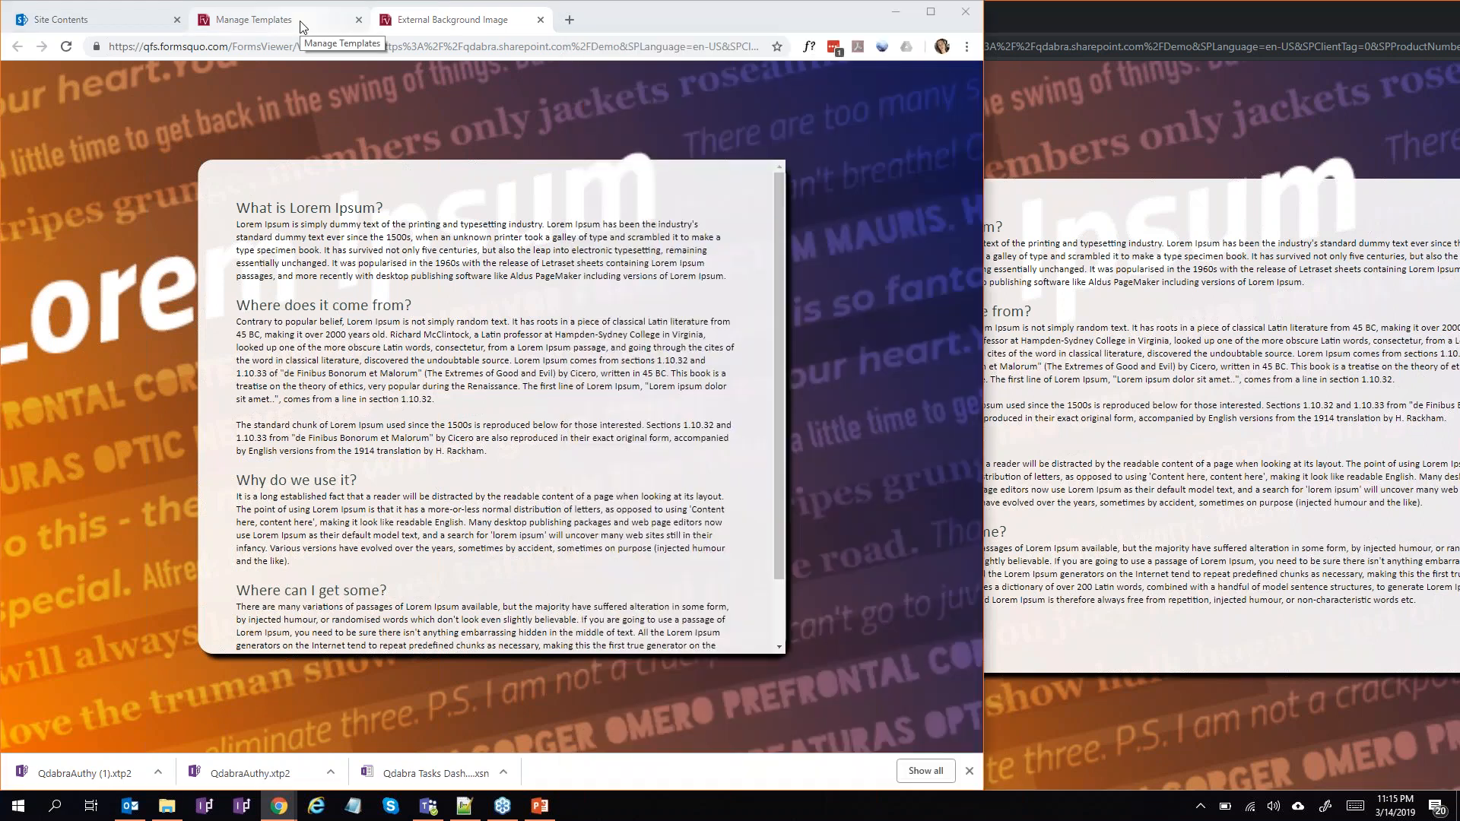
pyautogui.click(301, 23)
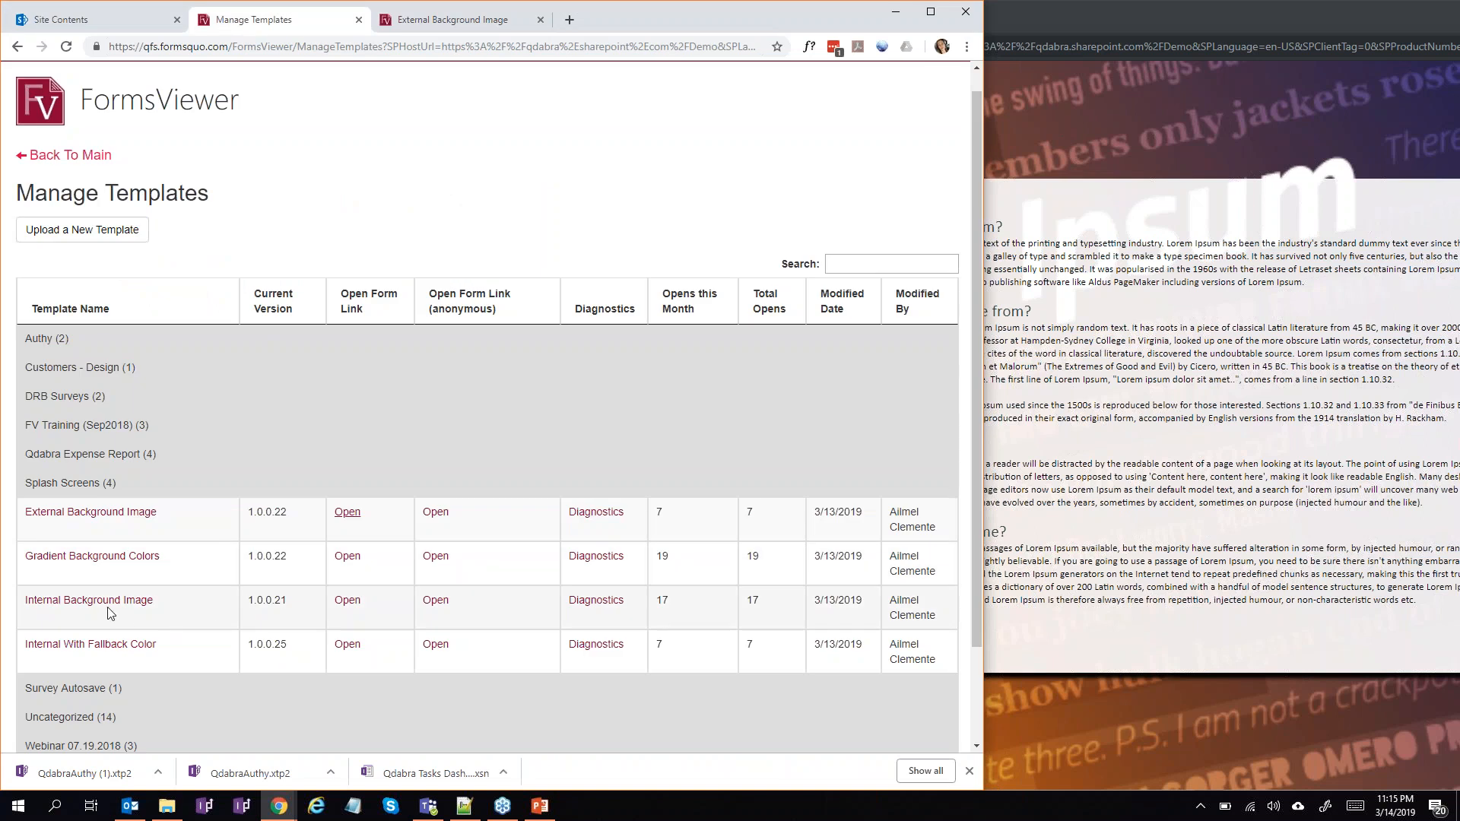
pyautogui.rightClick(349, 602)
pyautogui.click(394, 610)
pyautogui.click(605, 20)
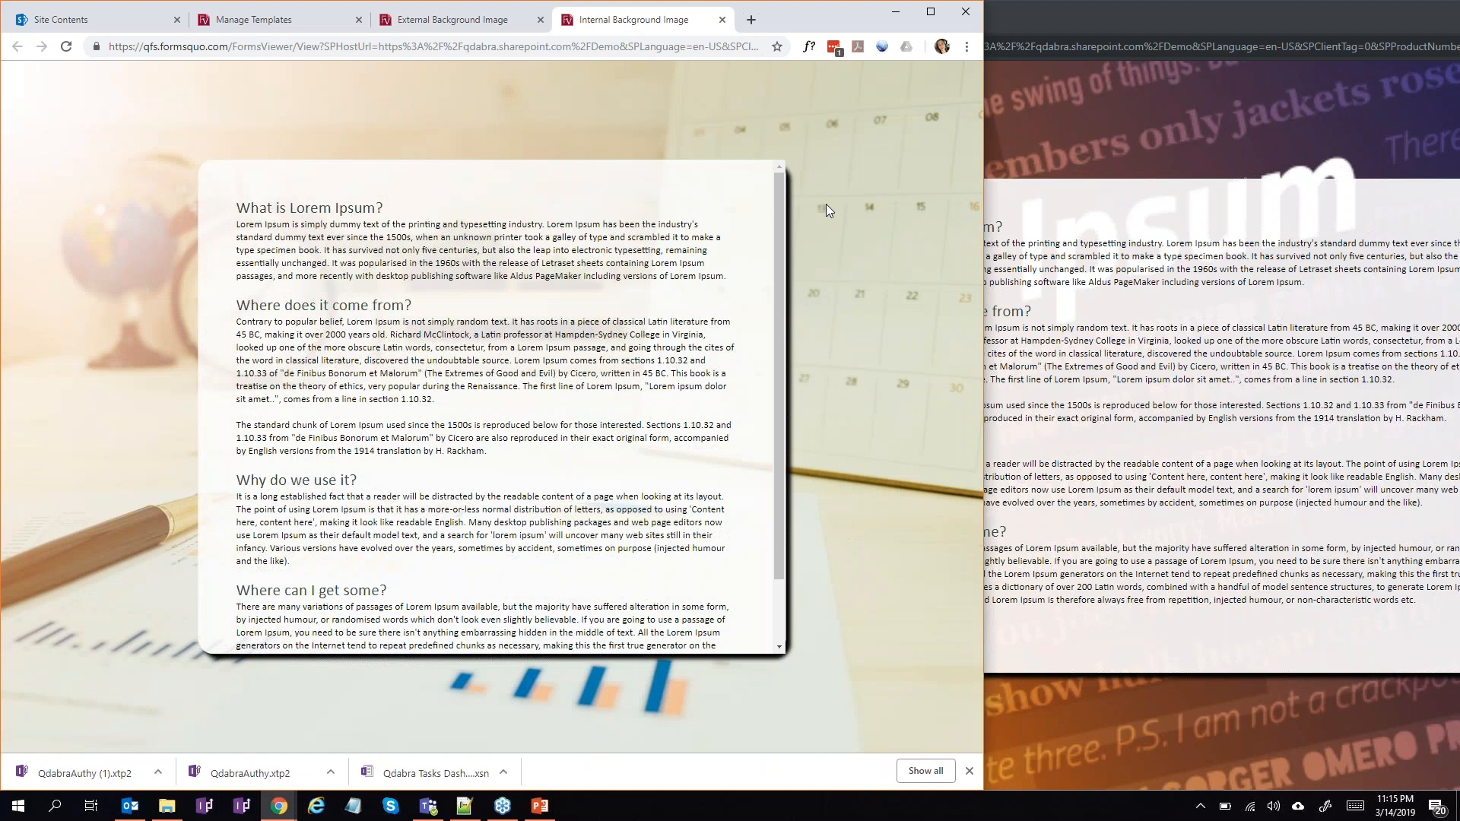
pyautogui.click(69, 47)
pyautogui.click(67, 48)
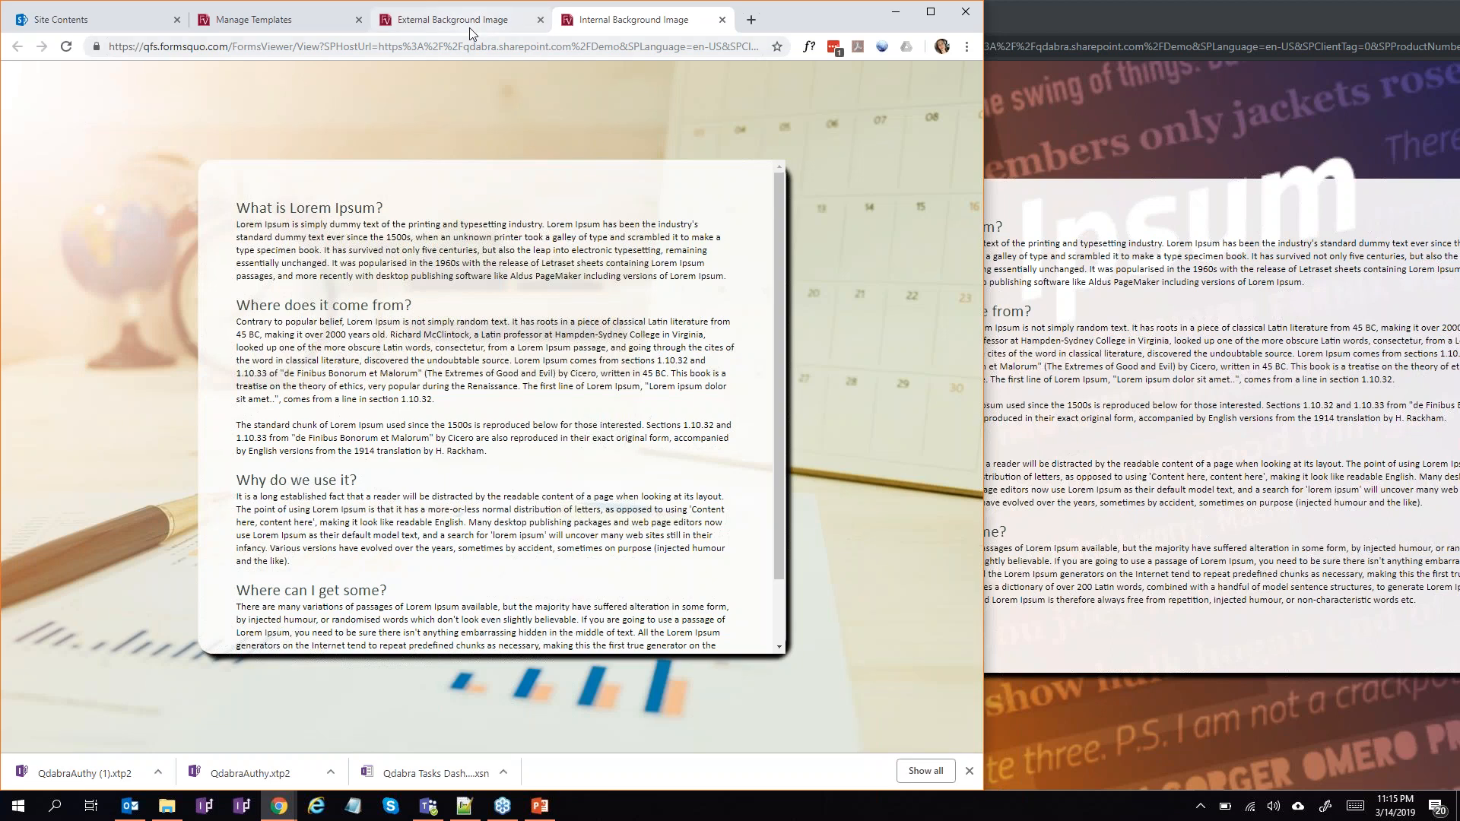
# Step: Copy the anonymous form link of the Internal Background Image template and load it in the dark-themed browser window
pyautogui.click(470, 29)
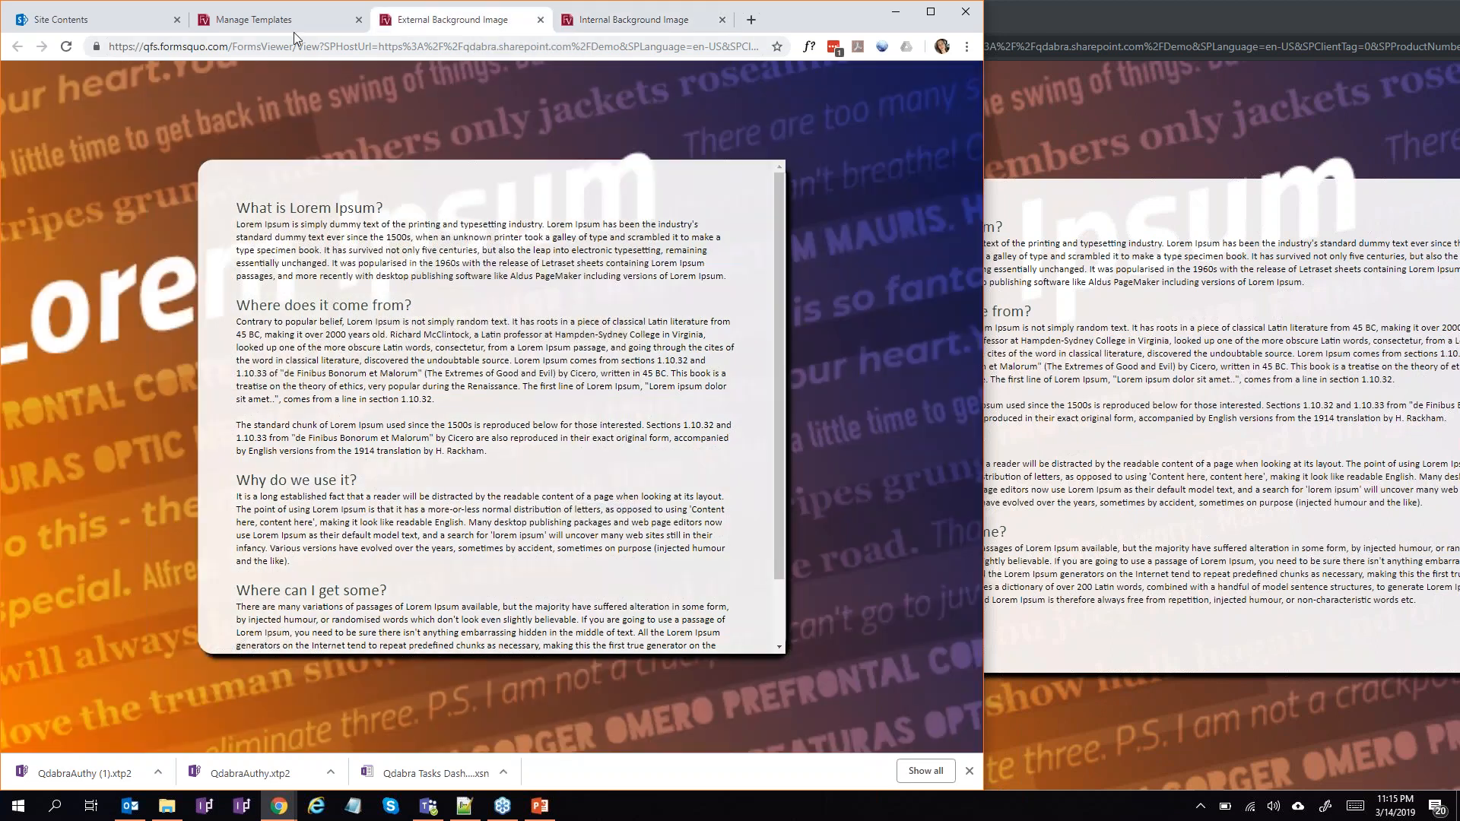
pyautogui.click(294, 24)
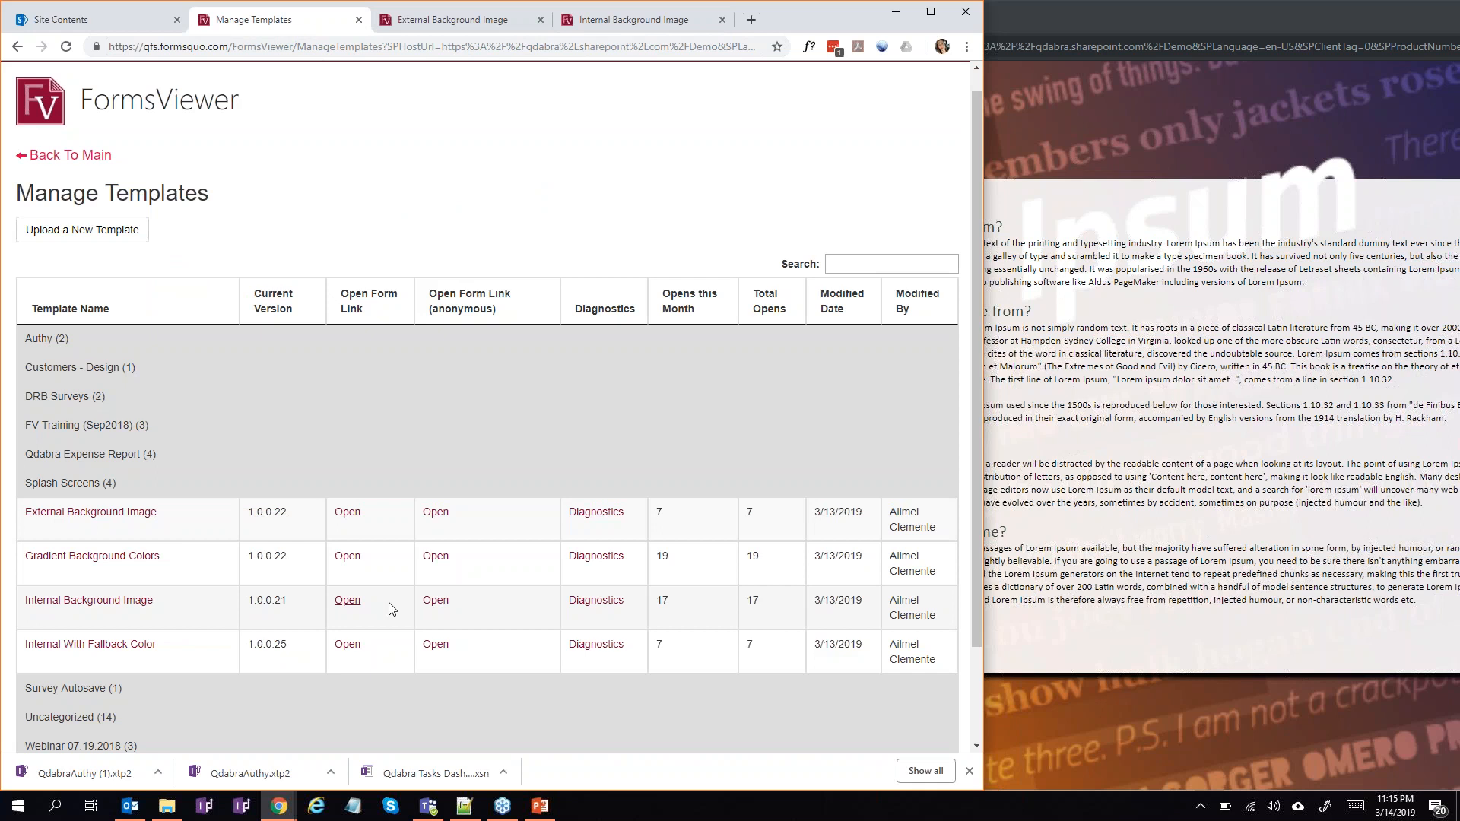
pyautogui.rightClick(432, 602)
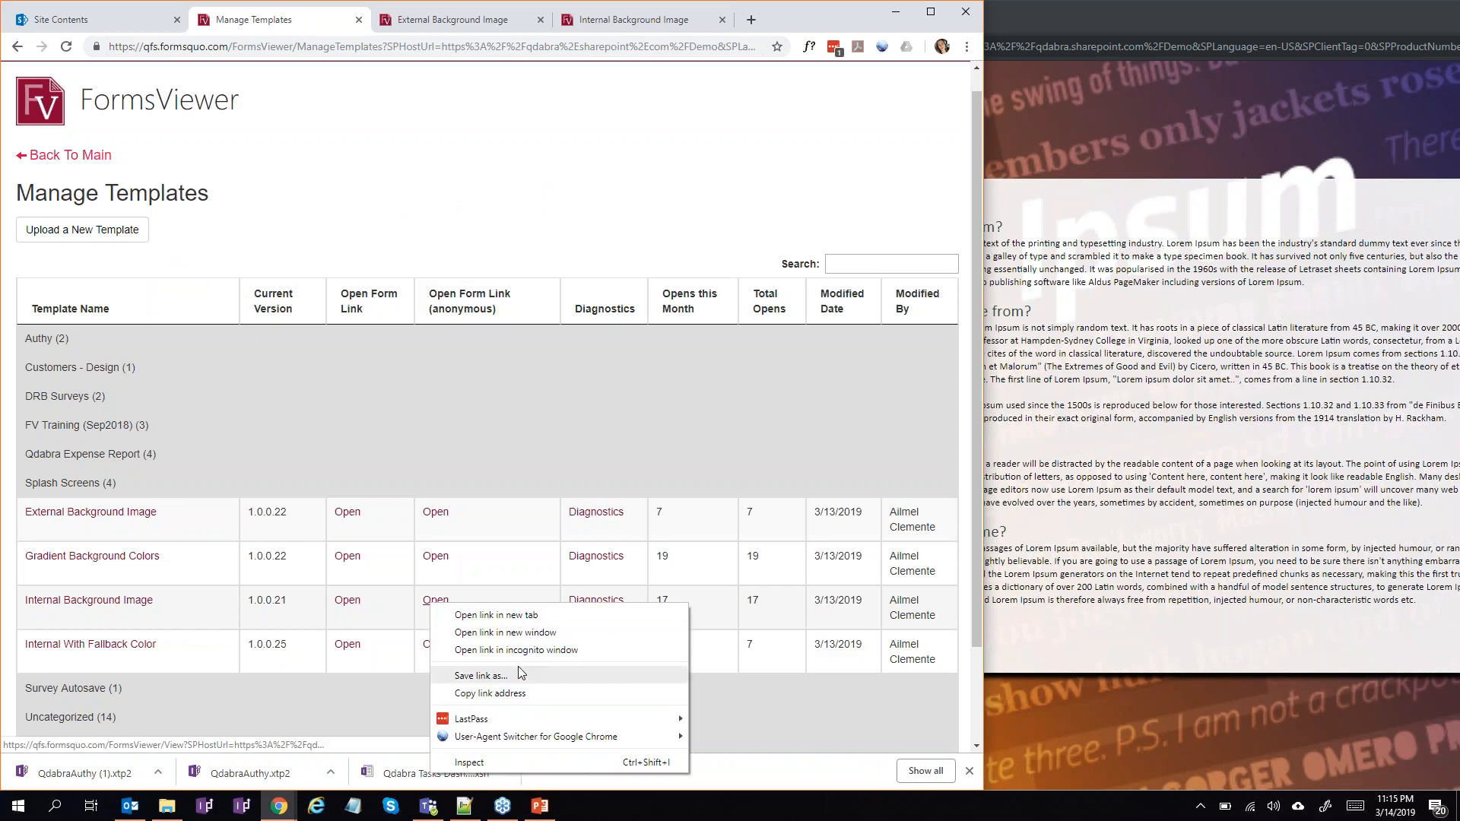
pyautogui.click(527, 694)
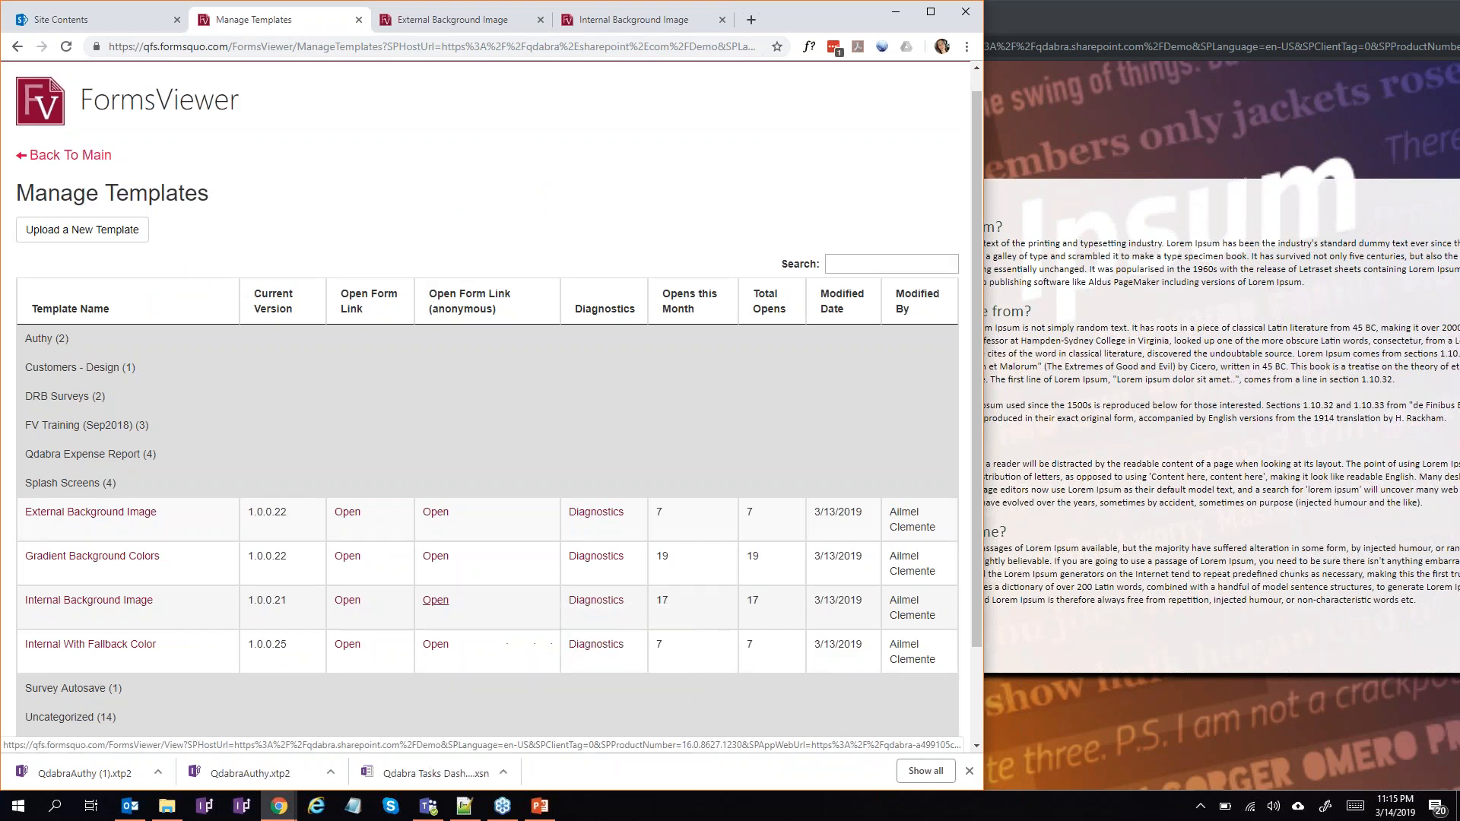
pyautogui.click(1069, 114)
pyautogui.click(1065, 48)
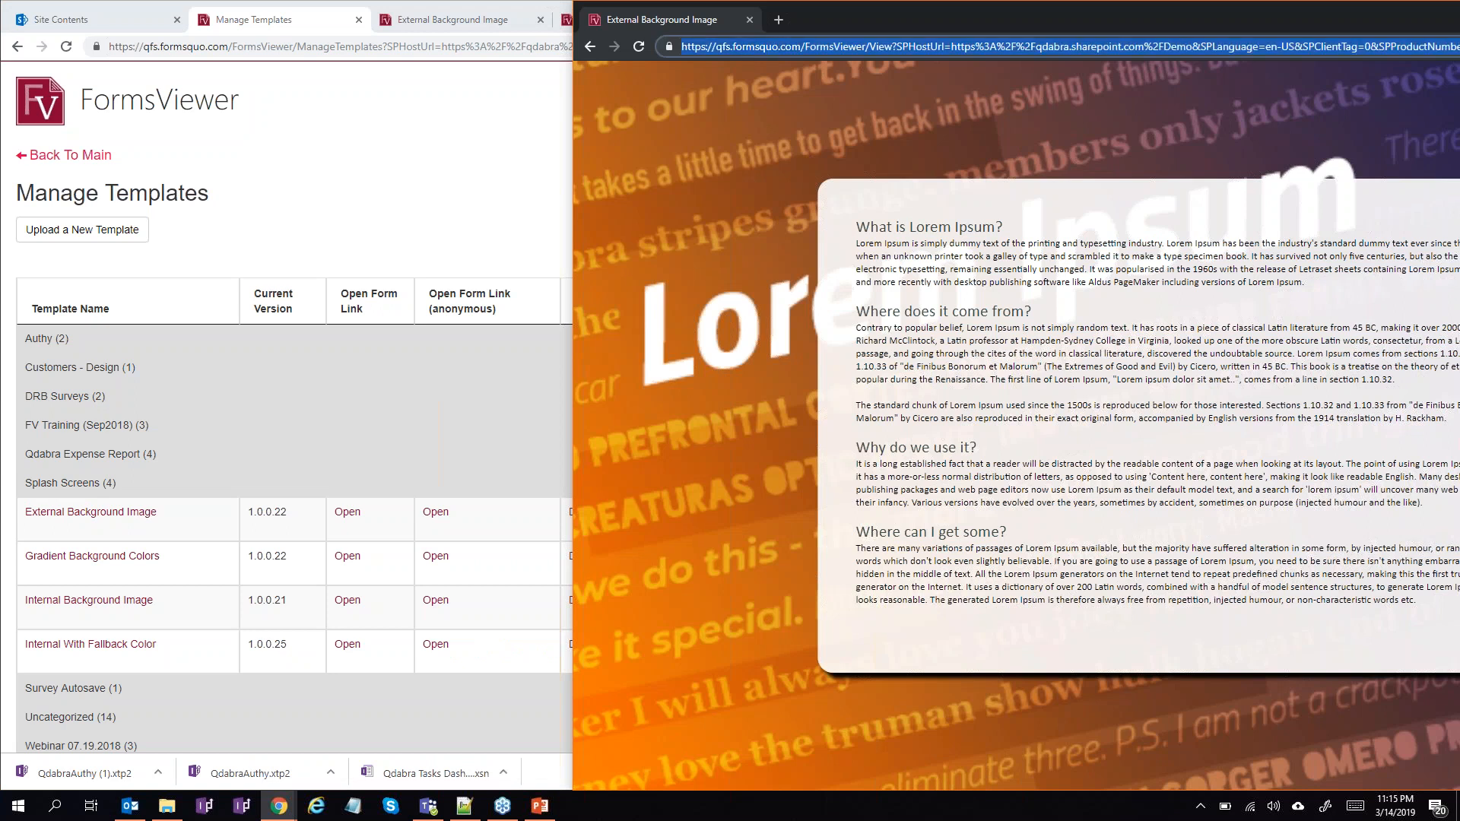
pyautogui.hotkey('ctrl', 'v')
pyautogui.press('Return')
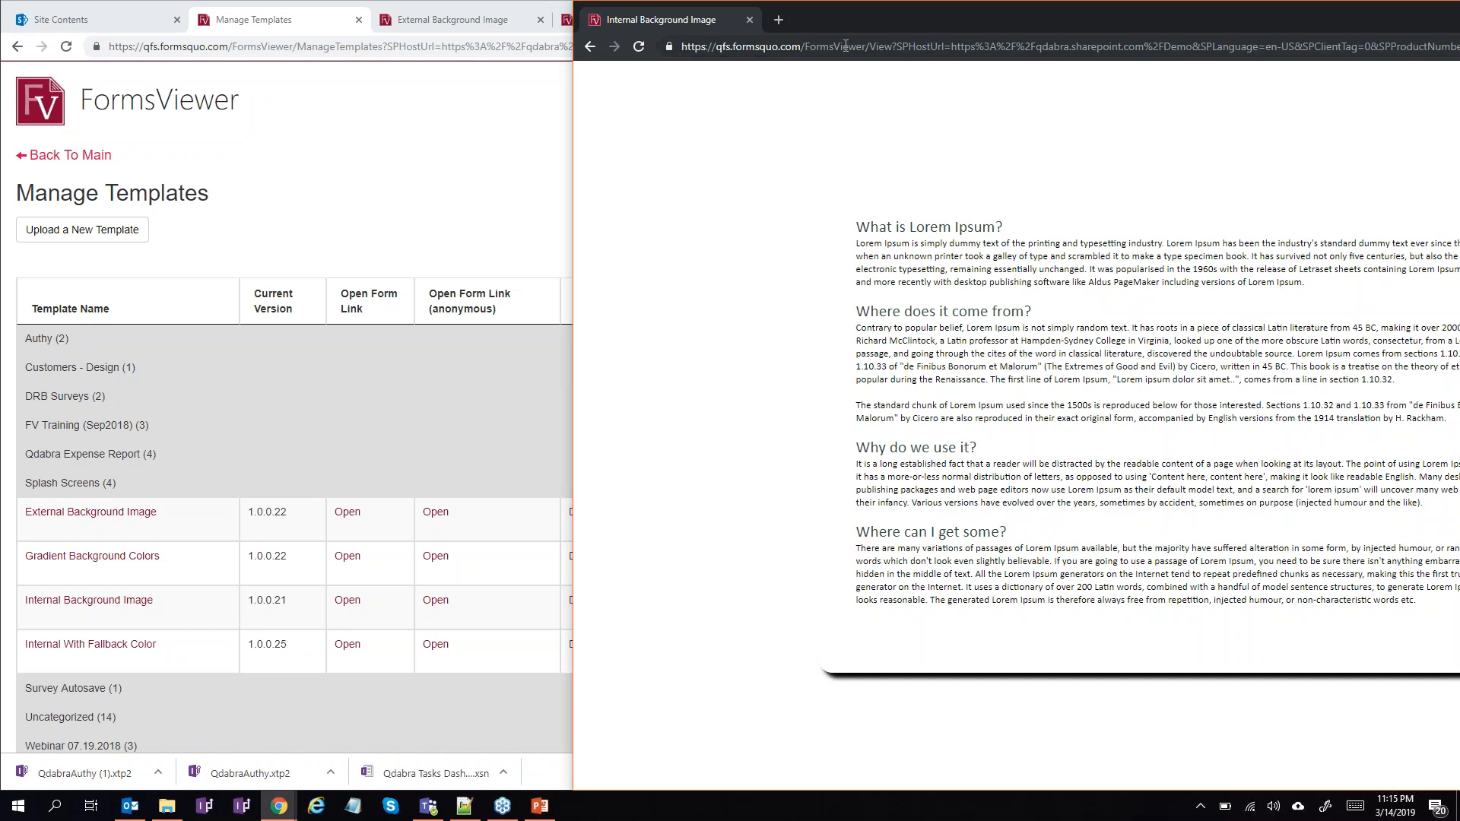
# Step: Examine the end of the anonymous Internal Background Image form's web address
pyautogui.rightClick(720, 406)
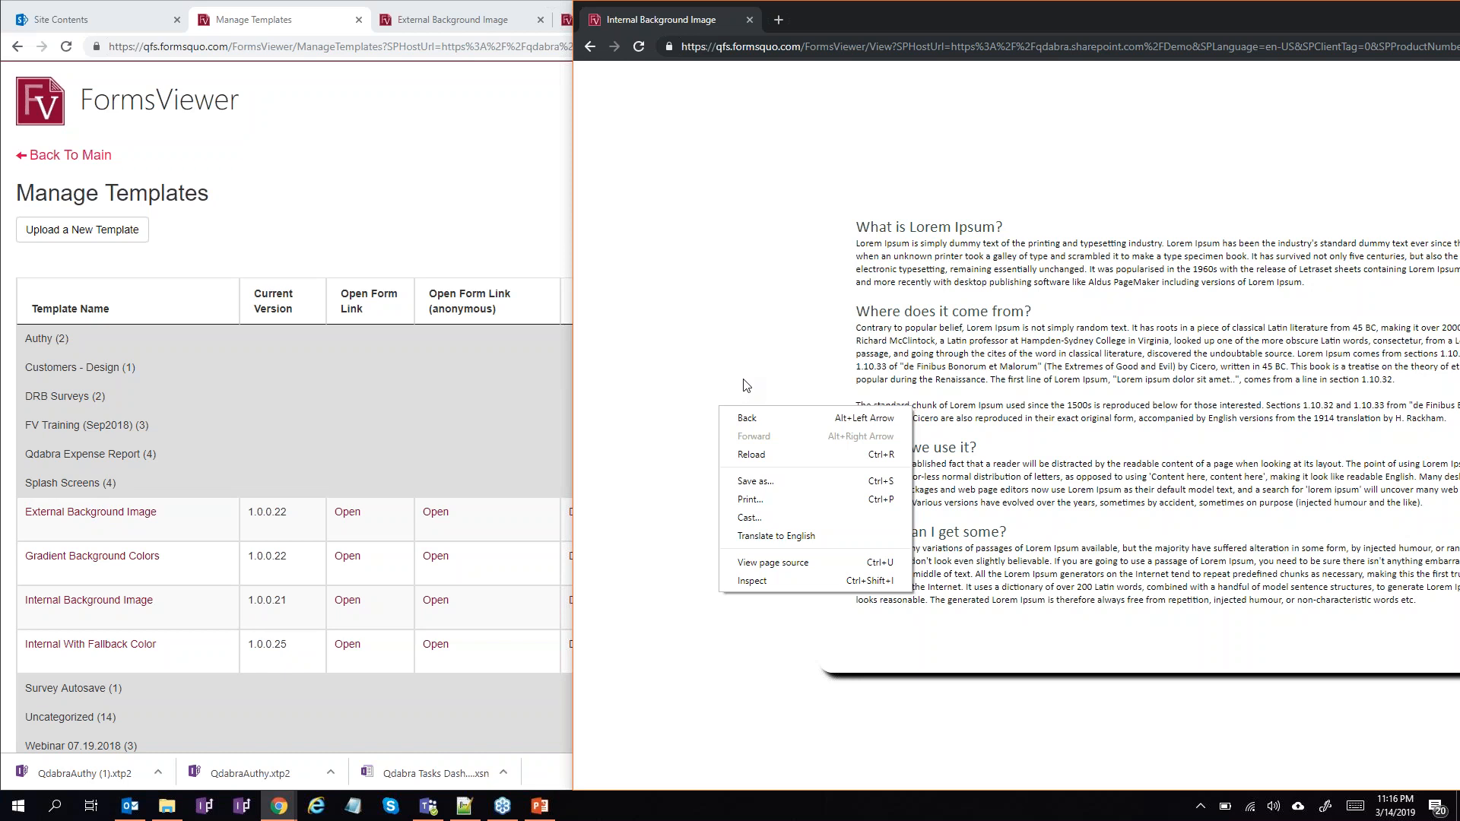
pyautogui.click(746, 386)
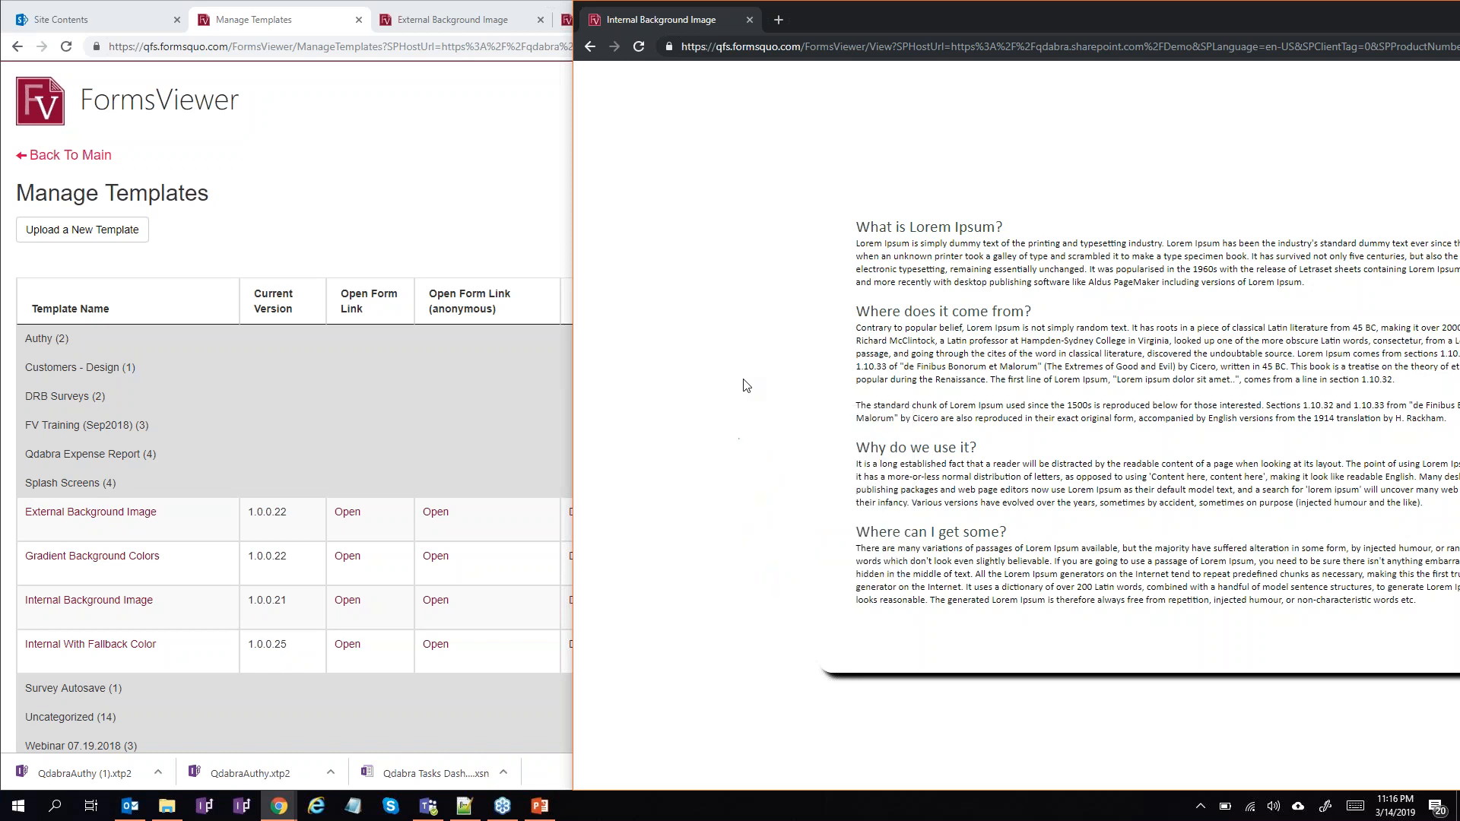
pyautogui.click(957, 47)
pyautogui.press('End')
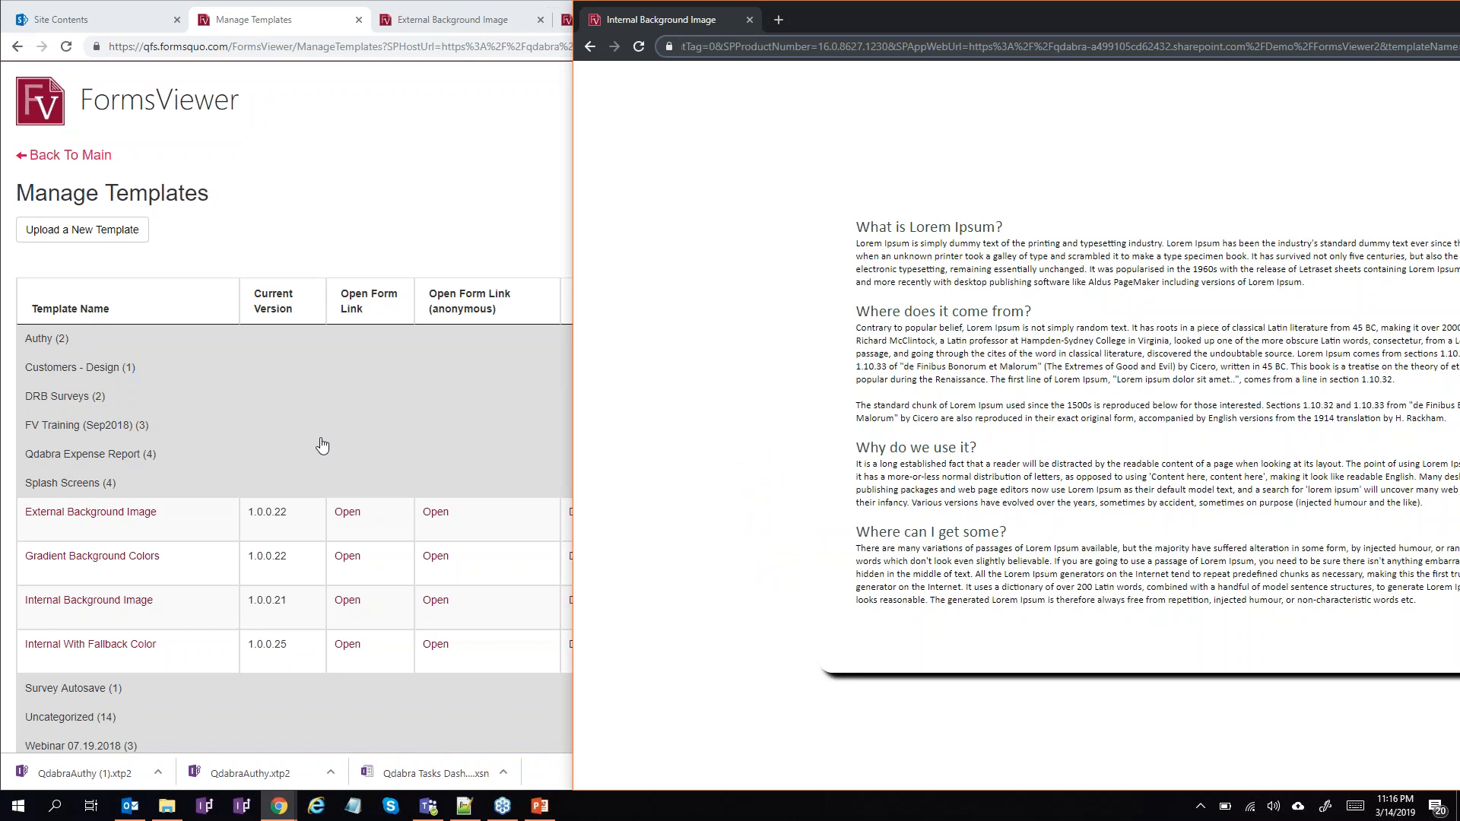
# Step: Copy the anonymous form link of the Internal With Fallback Color template and load it in the dark-themed browser window
pyautogui.click(478, 187)
pyautogui.scroll(-1, 478, 187)
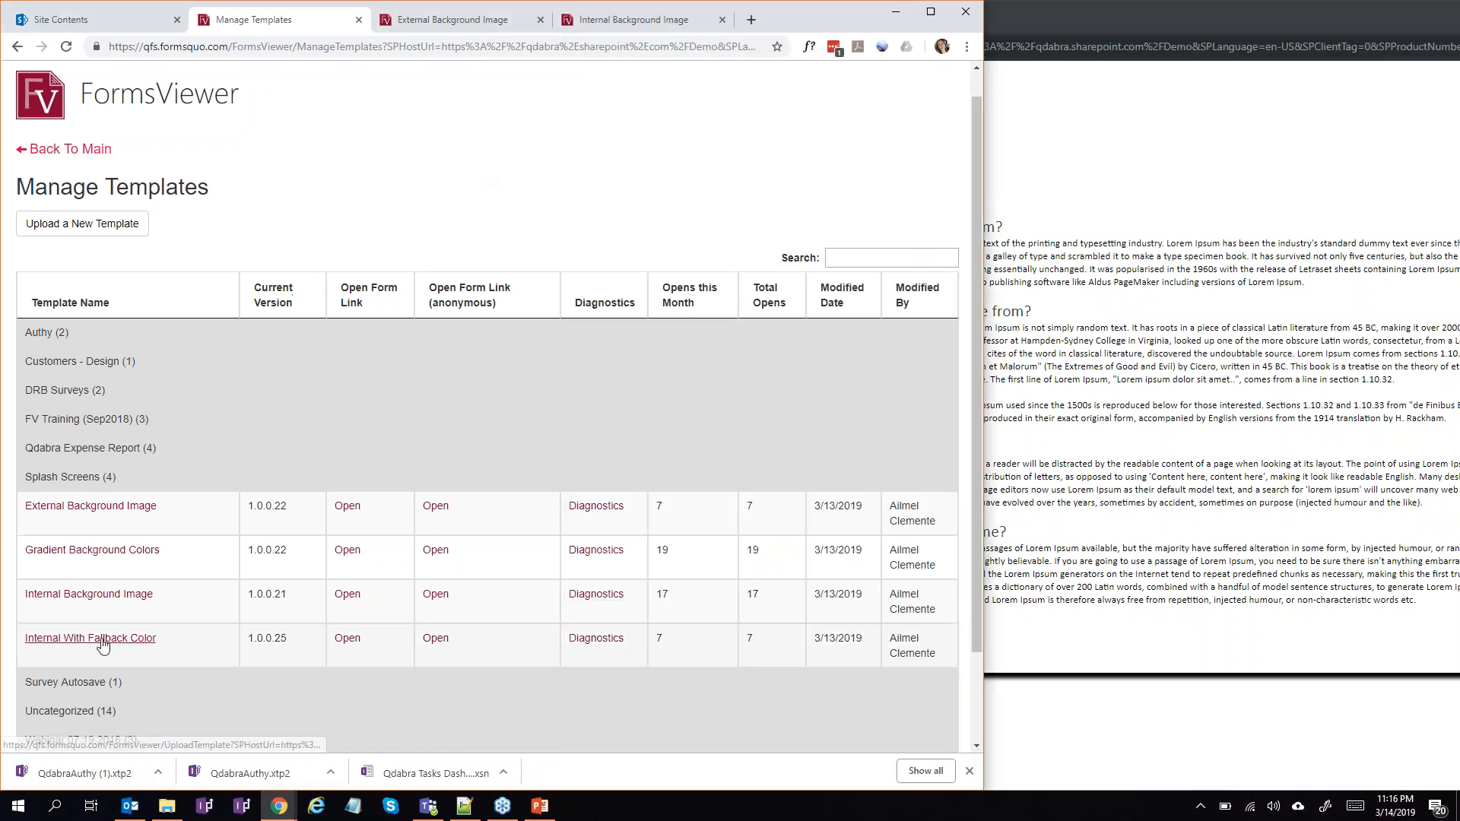
pyautogui.rightClick(430, 644)
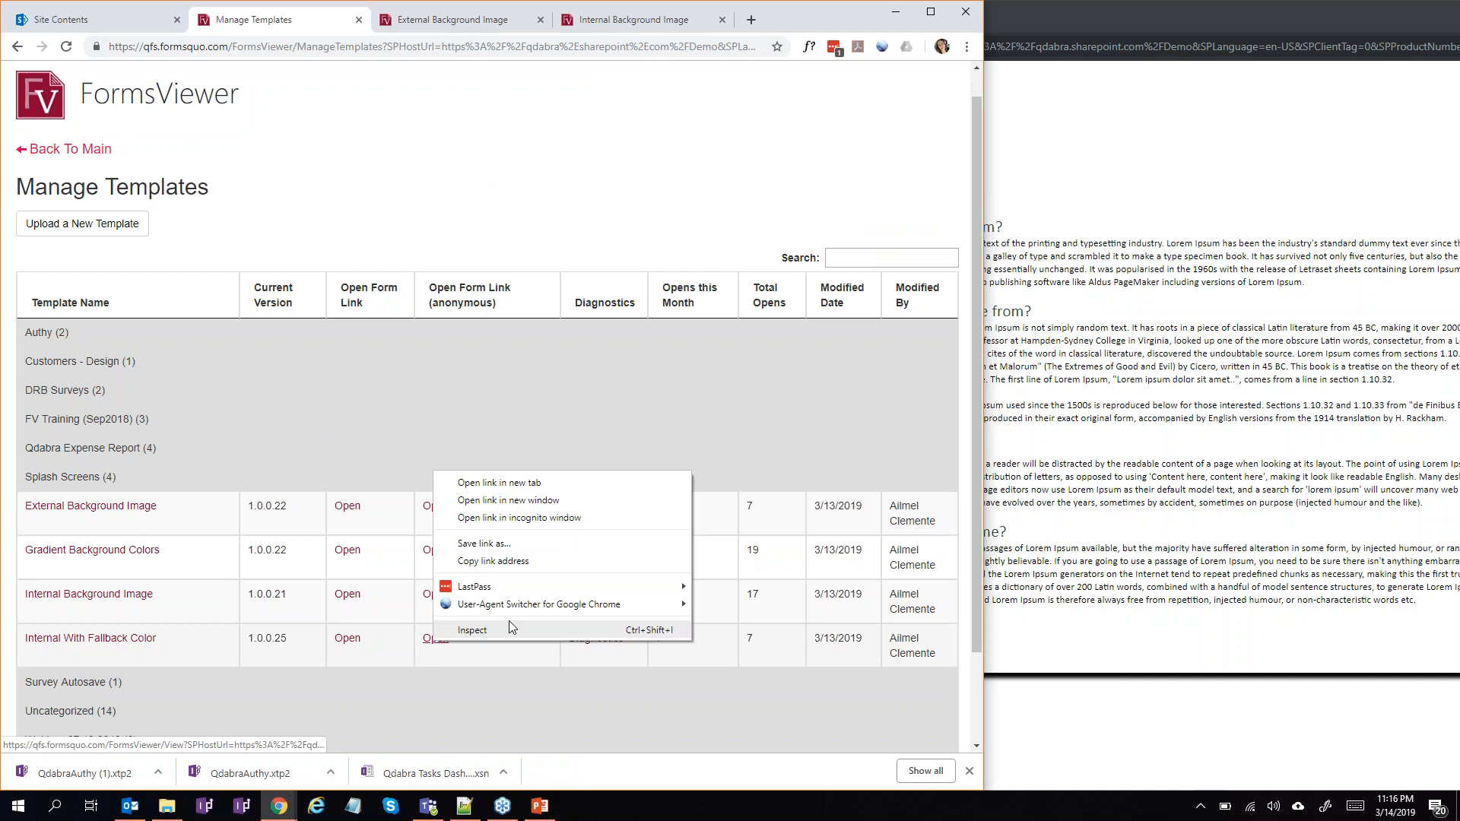
pyautogui.click(549, 562)
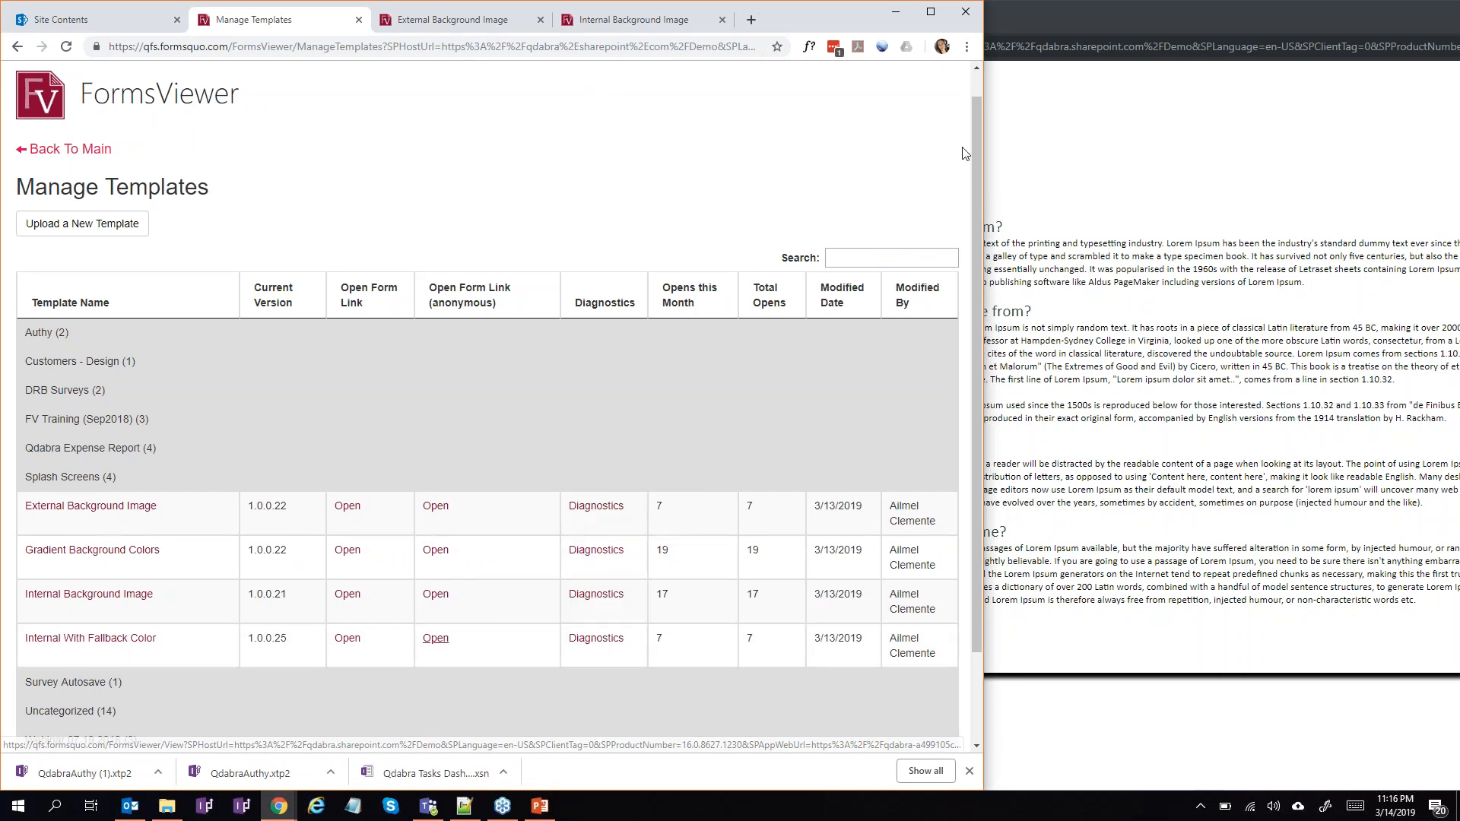
pyautogui.click(1040, 147)
pyautogui.rightClick(947, 43)
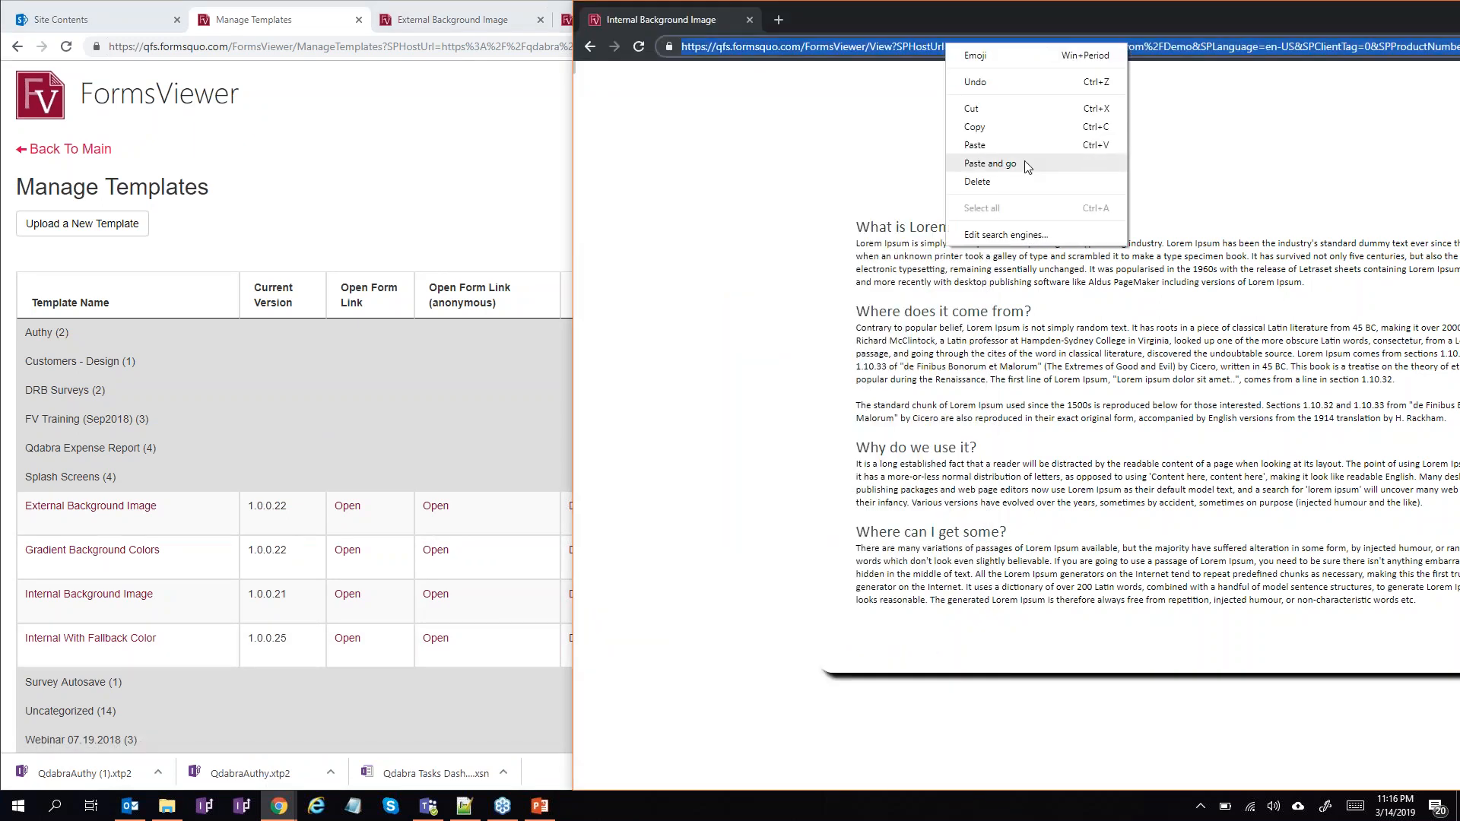
pyautogui.click(1024, 161)
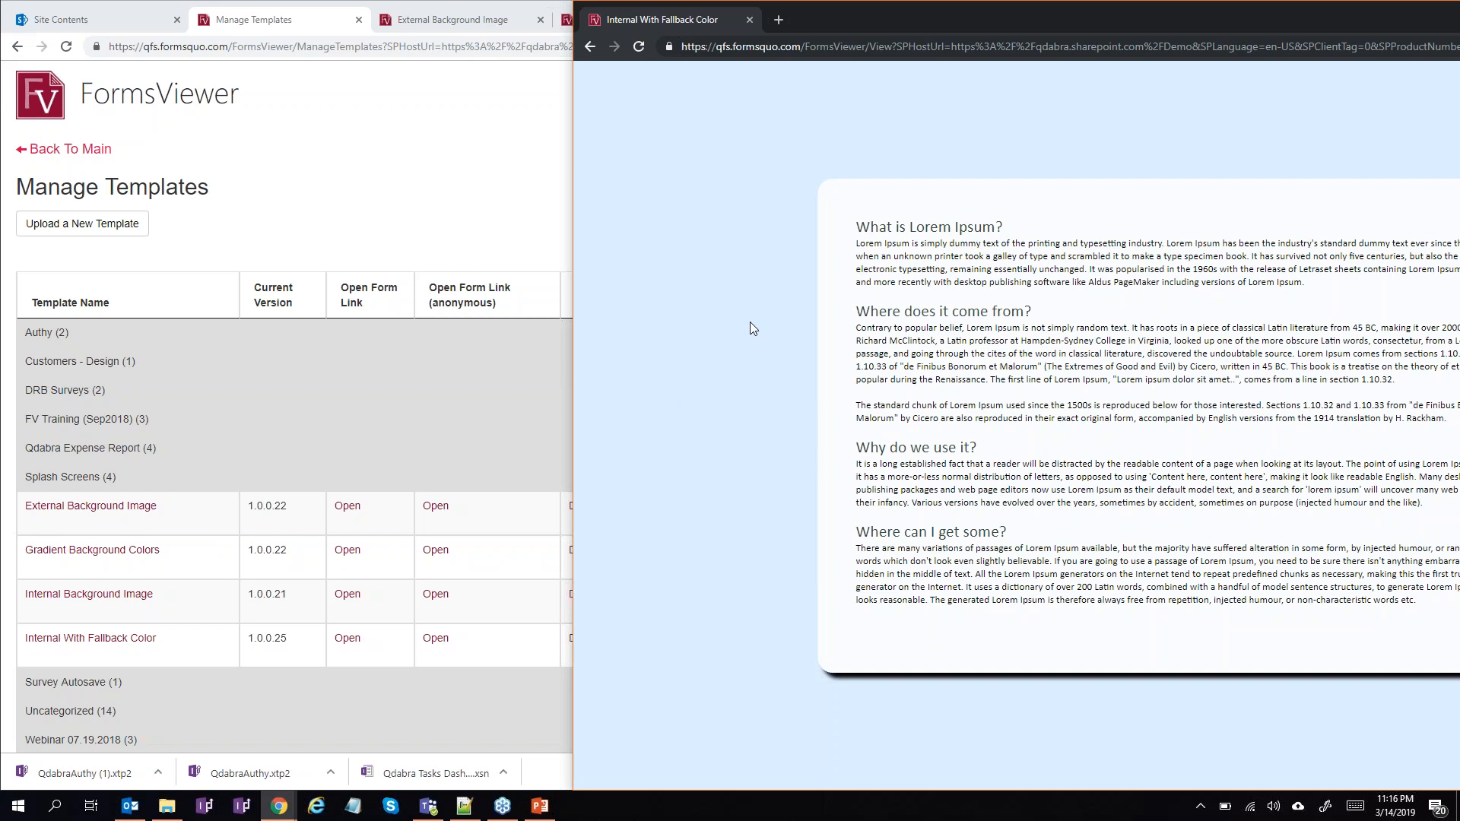
# Step: Open the Internal With Fallback Color template's regular, non-anonymous form in a new tab
pyautogui.rightClick(359, 645)
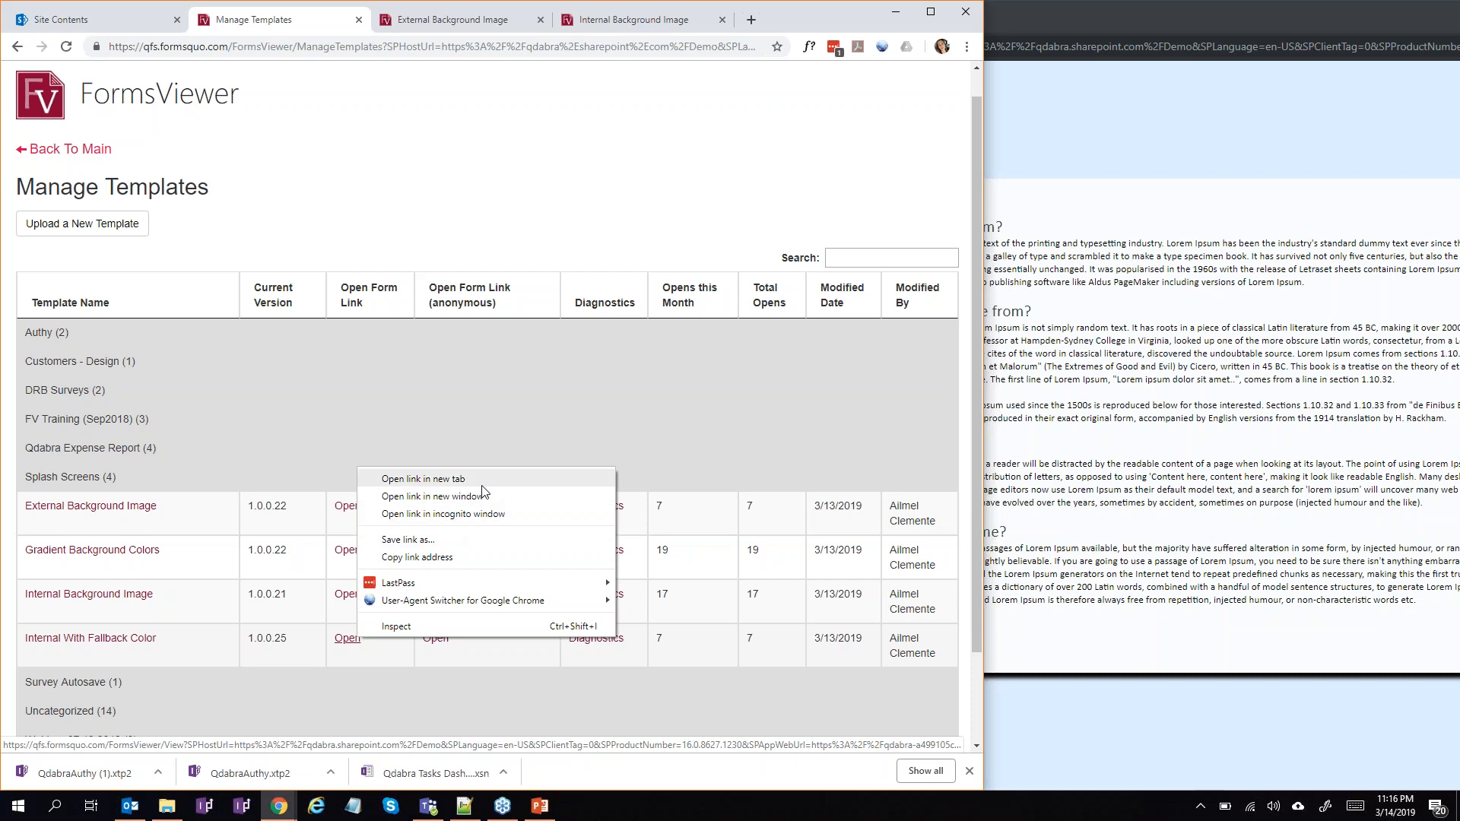
pyautogui.moveTo(363, 666); pyautogui.dragTo(353, 642)
pyautogui.rightClick(353, 642)
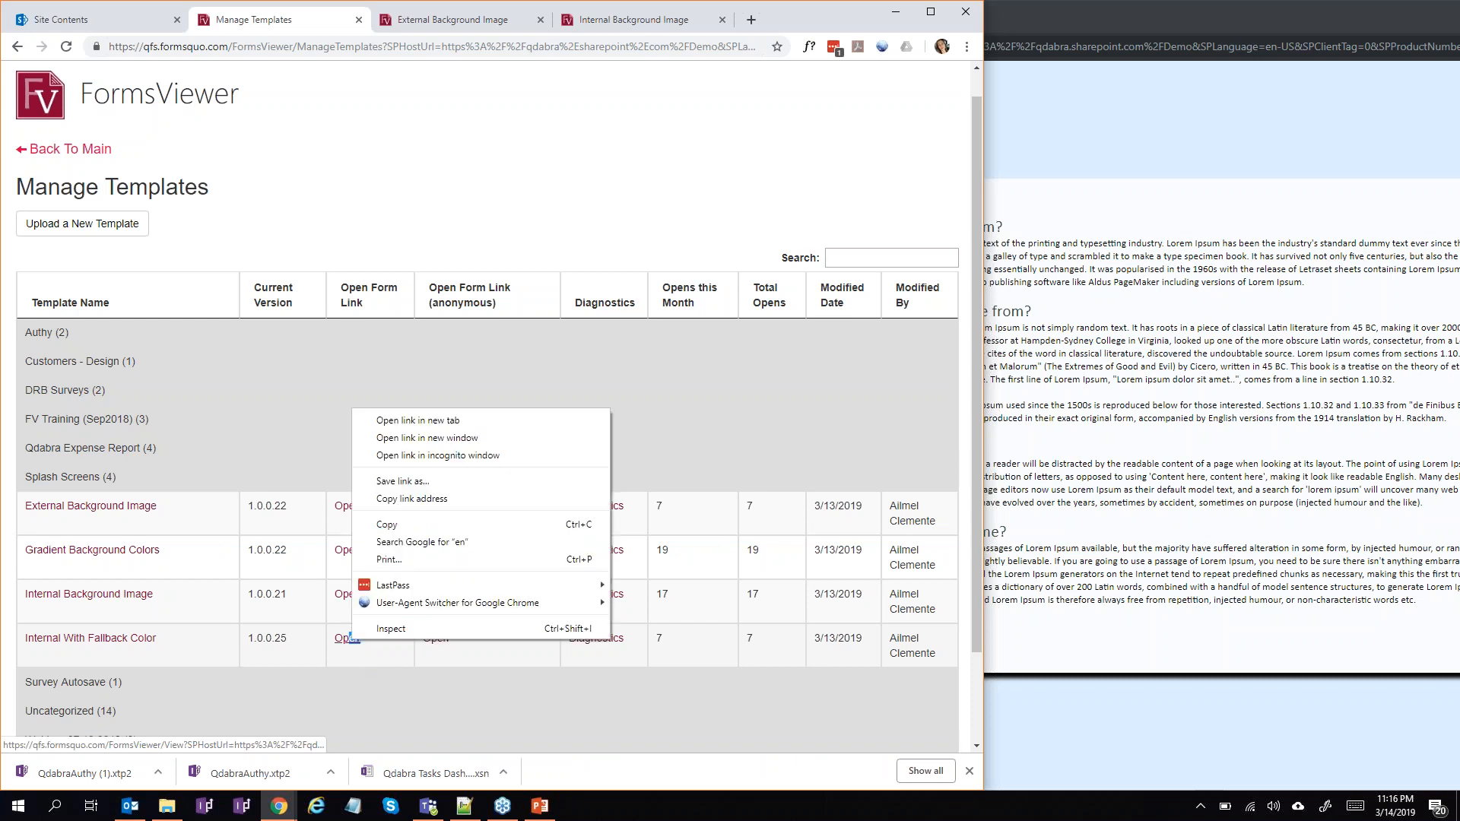
pyautogui.click(479, 428)
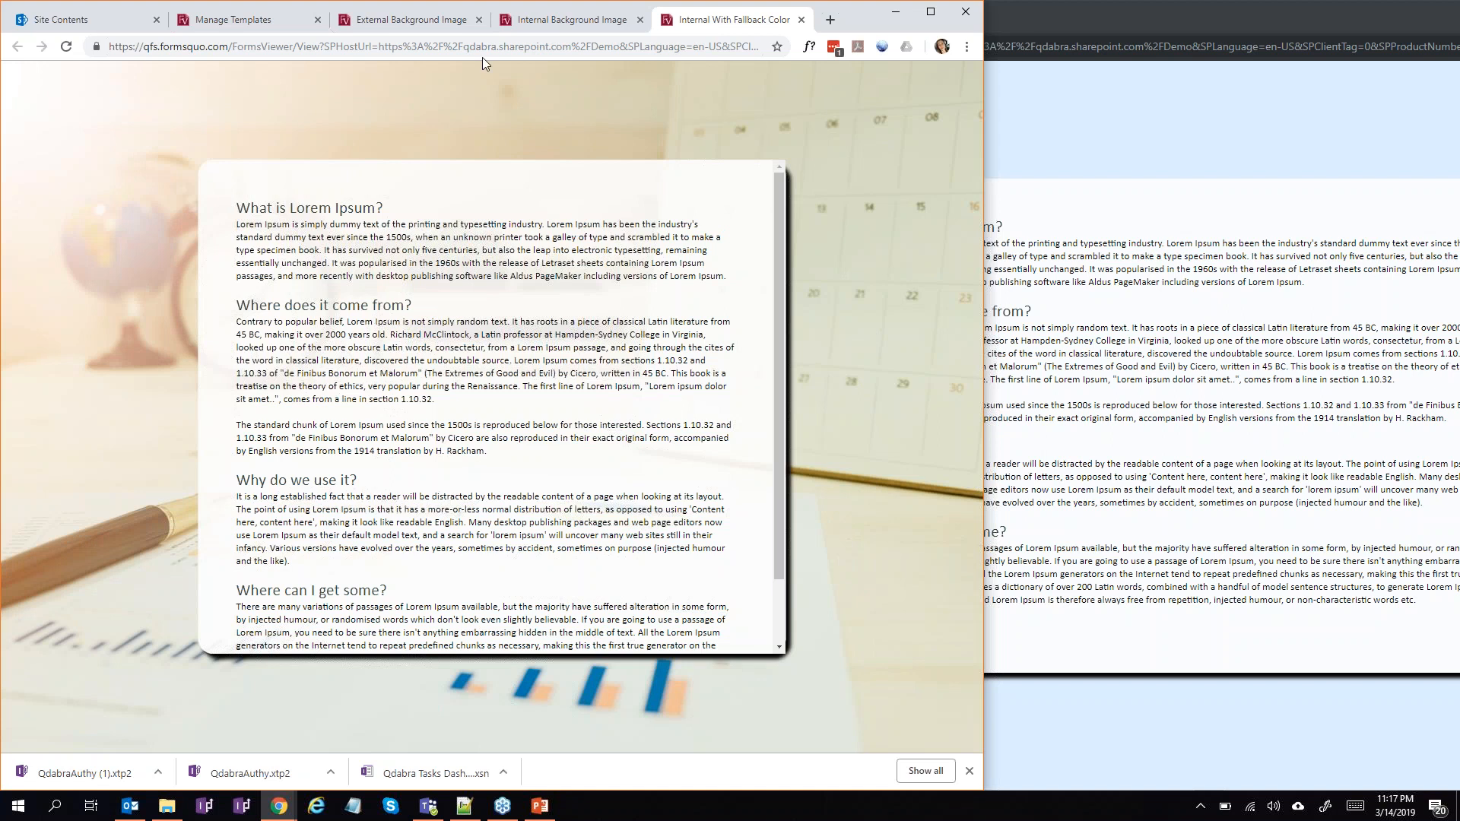
# Step: Open the anonymous form of the Gradient Background Colors template from Manage Templates in a new tab
pyautogui.click(232, 21)
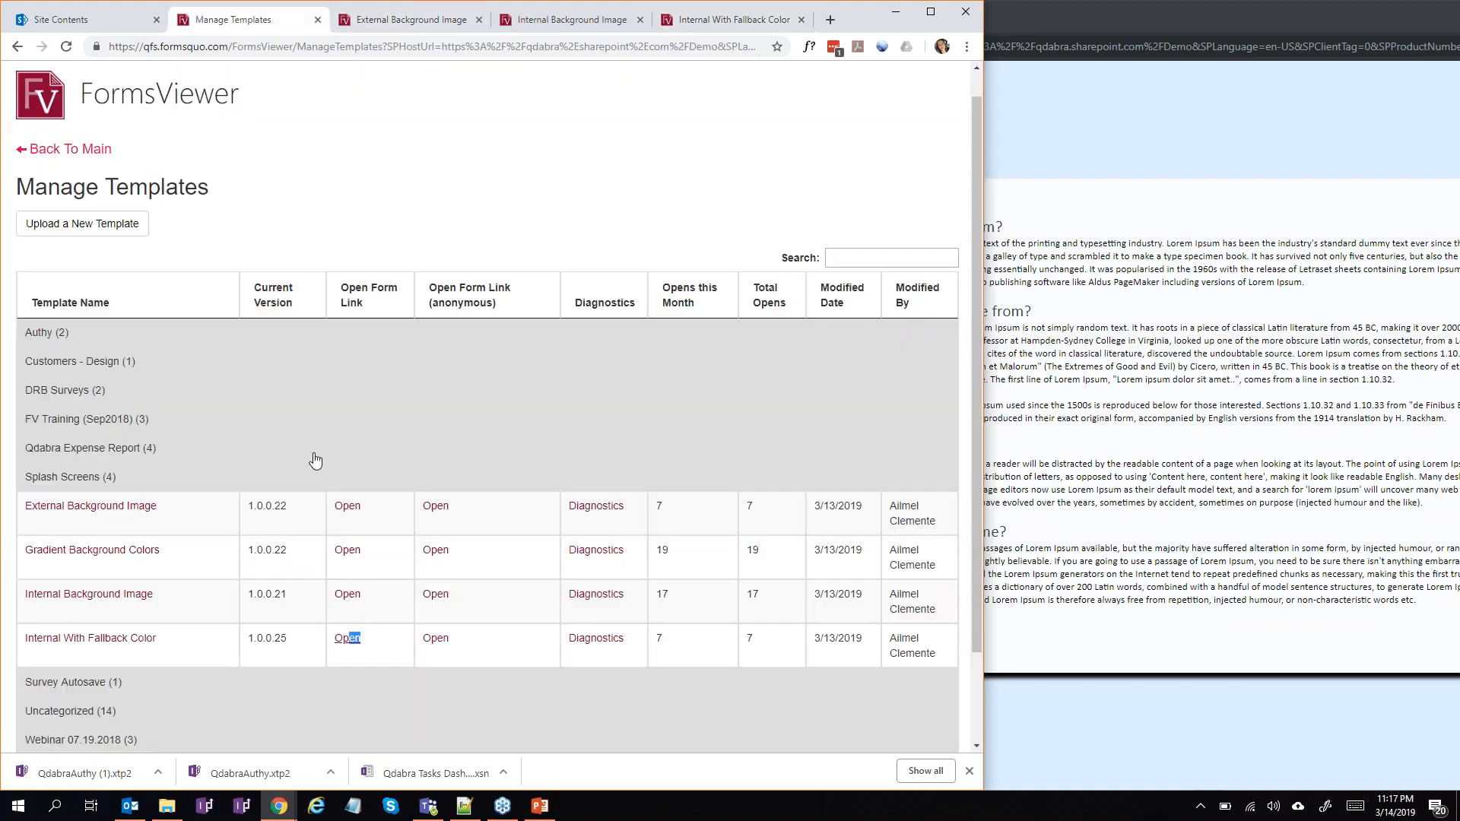
pyautogui.rightClick(436, 556)
pyautogui.click(479, 561)
pyautogui.click(726, 23)
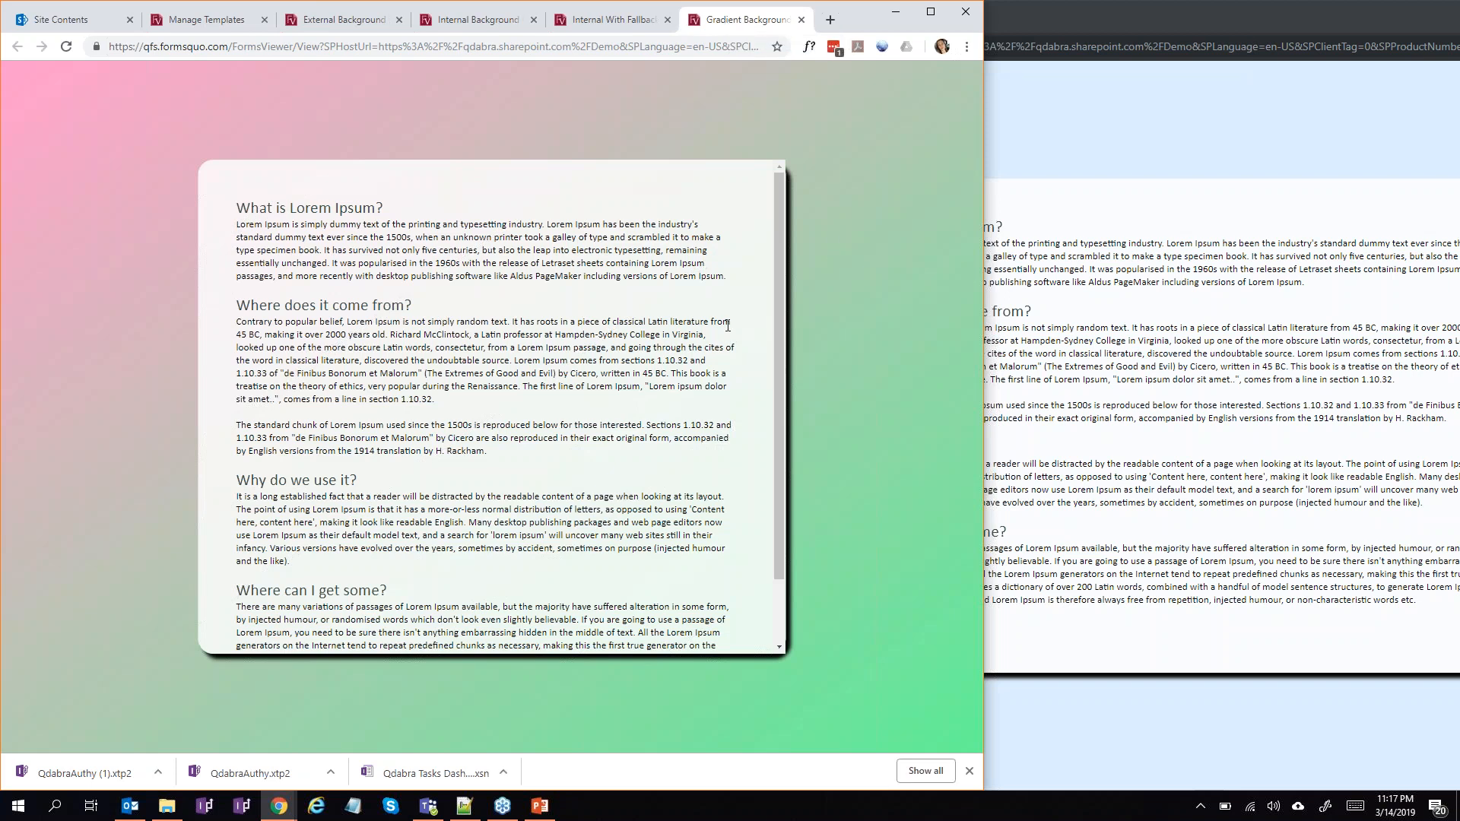
# Step: Inspect the Gradient Background Colors page in the developer tools and widen the browser window
pyautogui.rightClick(821, 307)
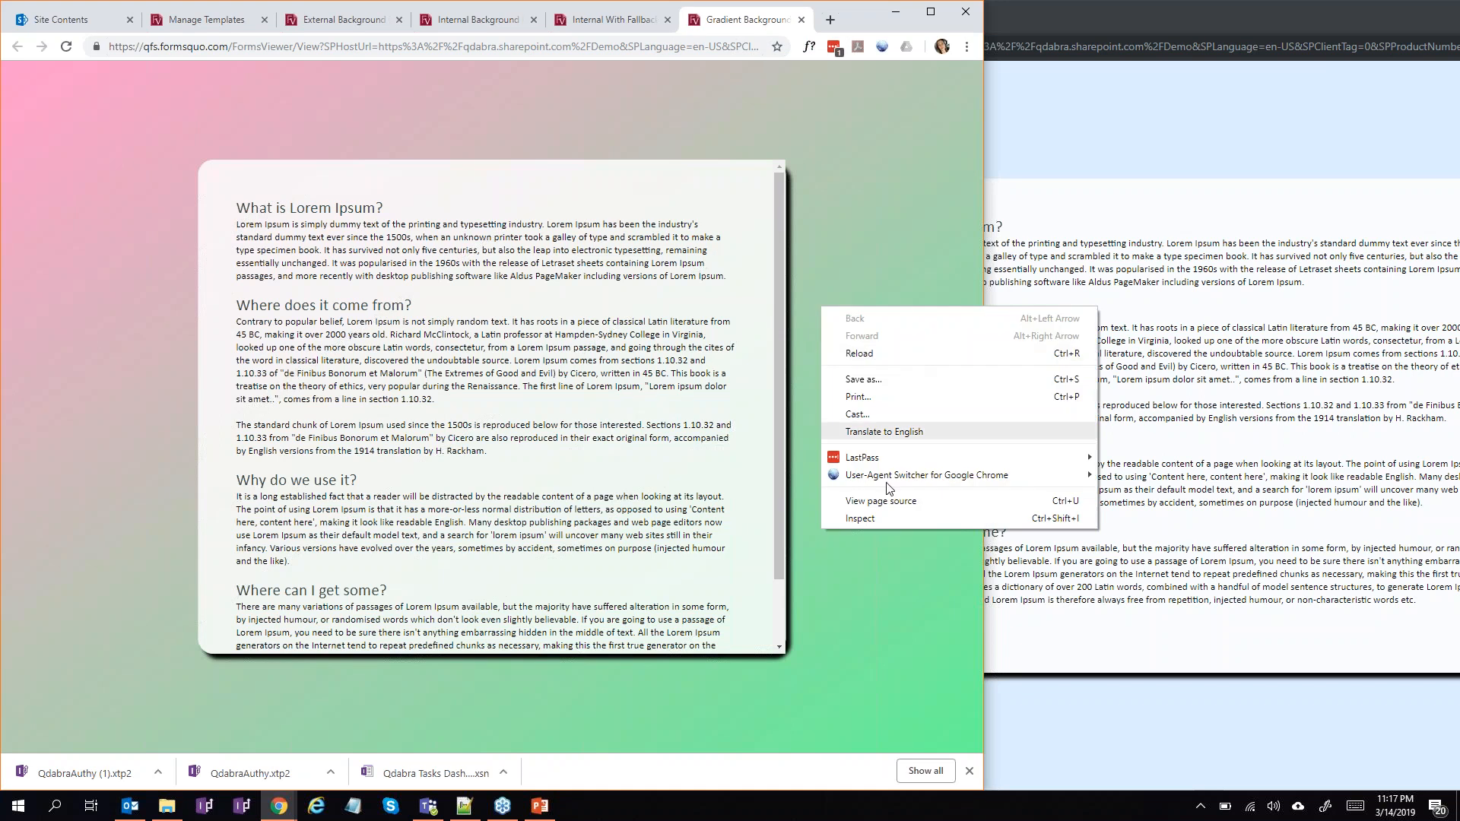
pyautogui.click(879, 522)
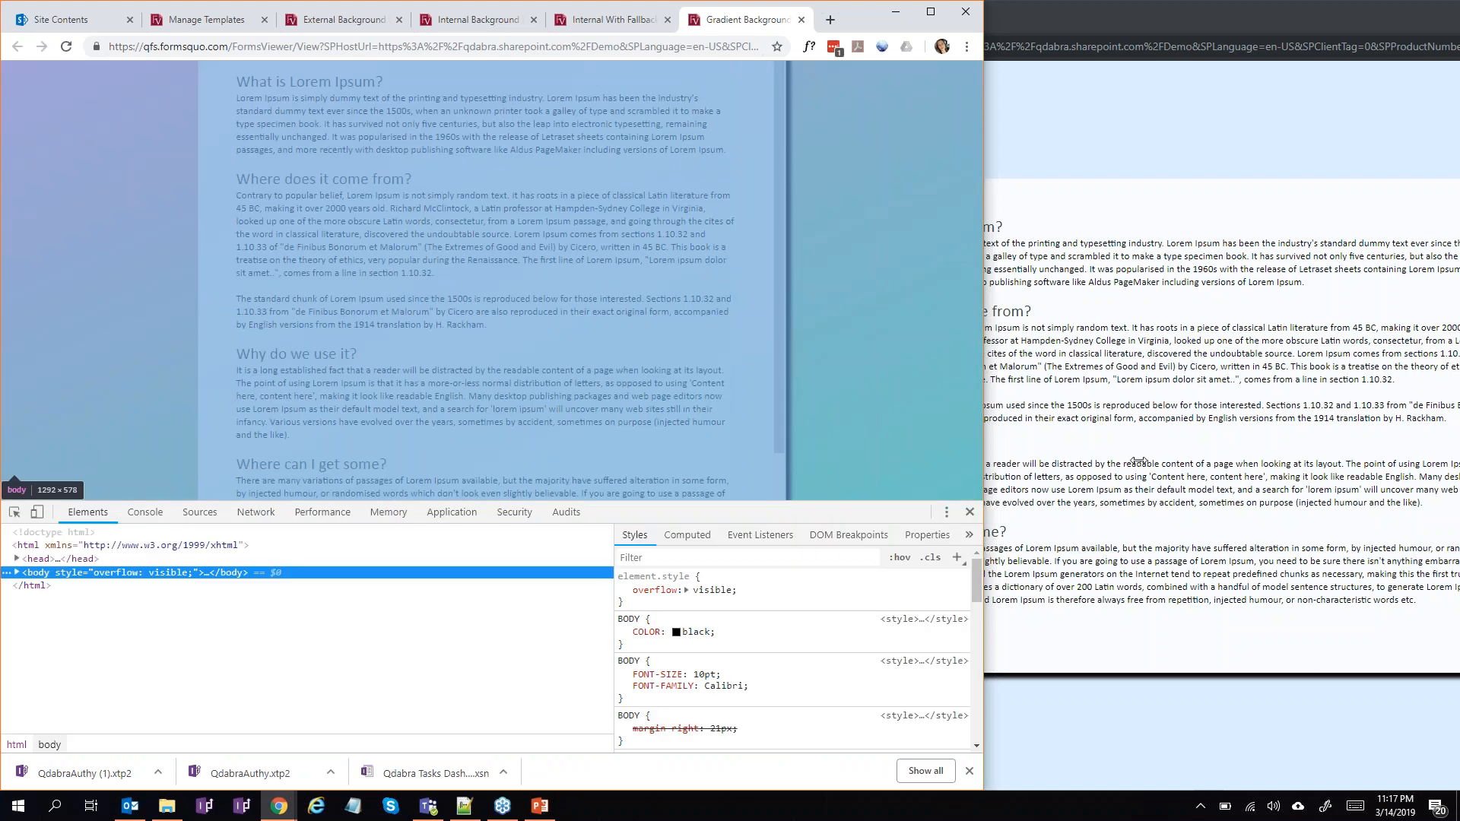
pyautogui.moveTo(983, 461); pyautogui.dragTo(1207, 460)
pyautogui.click(322, 413)
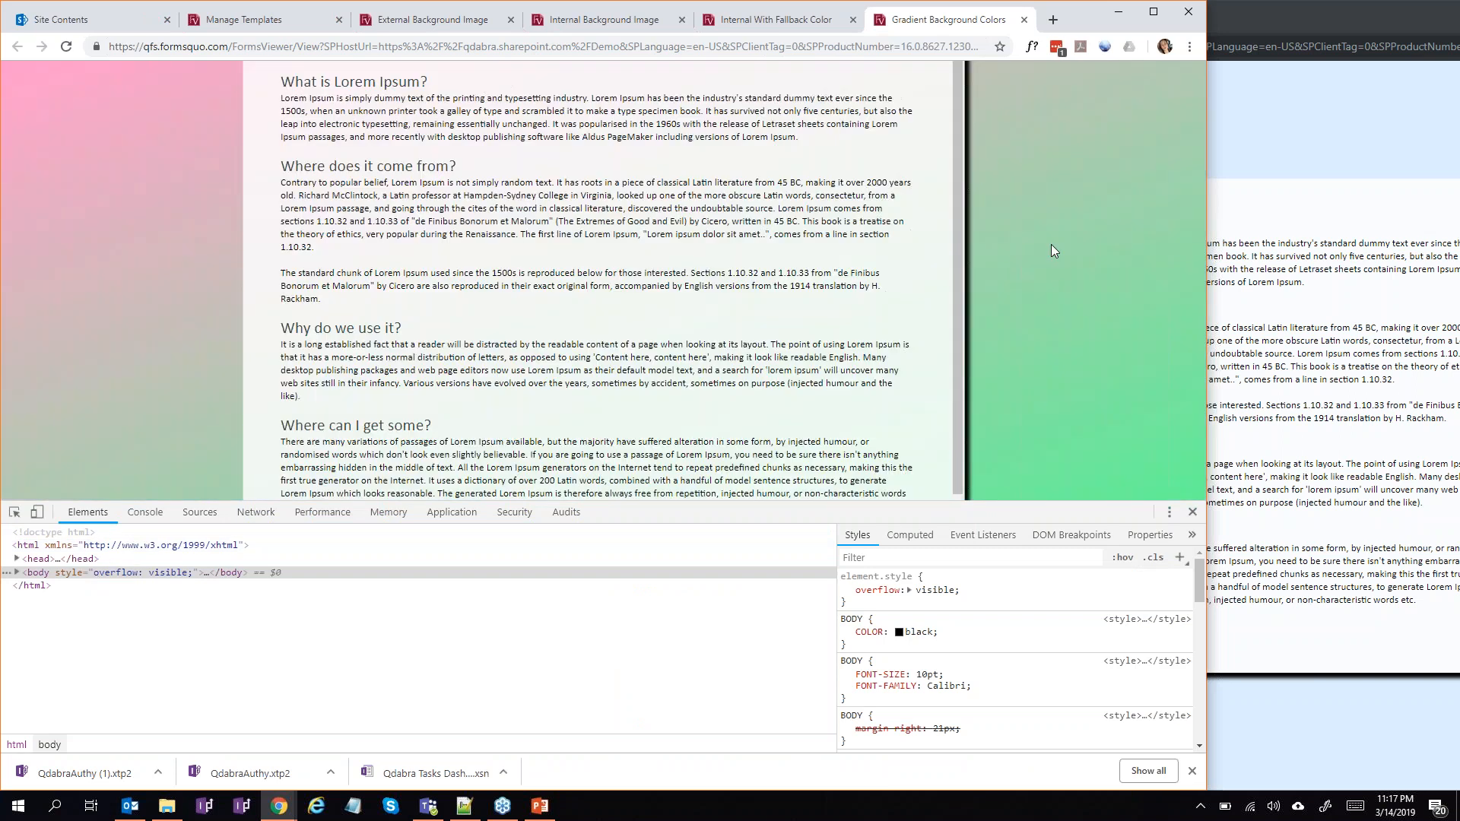
# Step: Widen the developer tools' style rules area and locate the body, html rule that holds the linear-gradient background
pyautogui.rightClick(1051, 250)
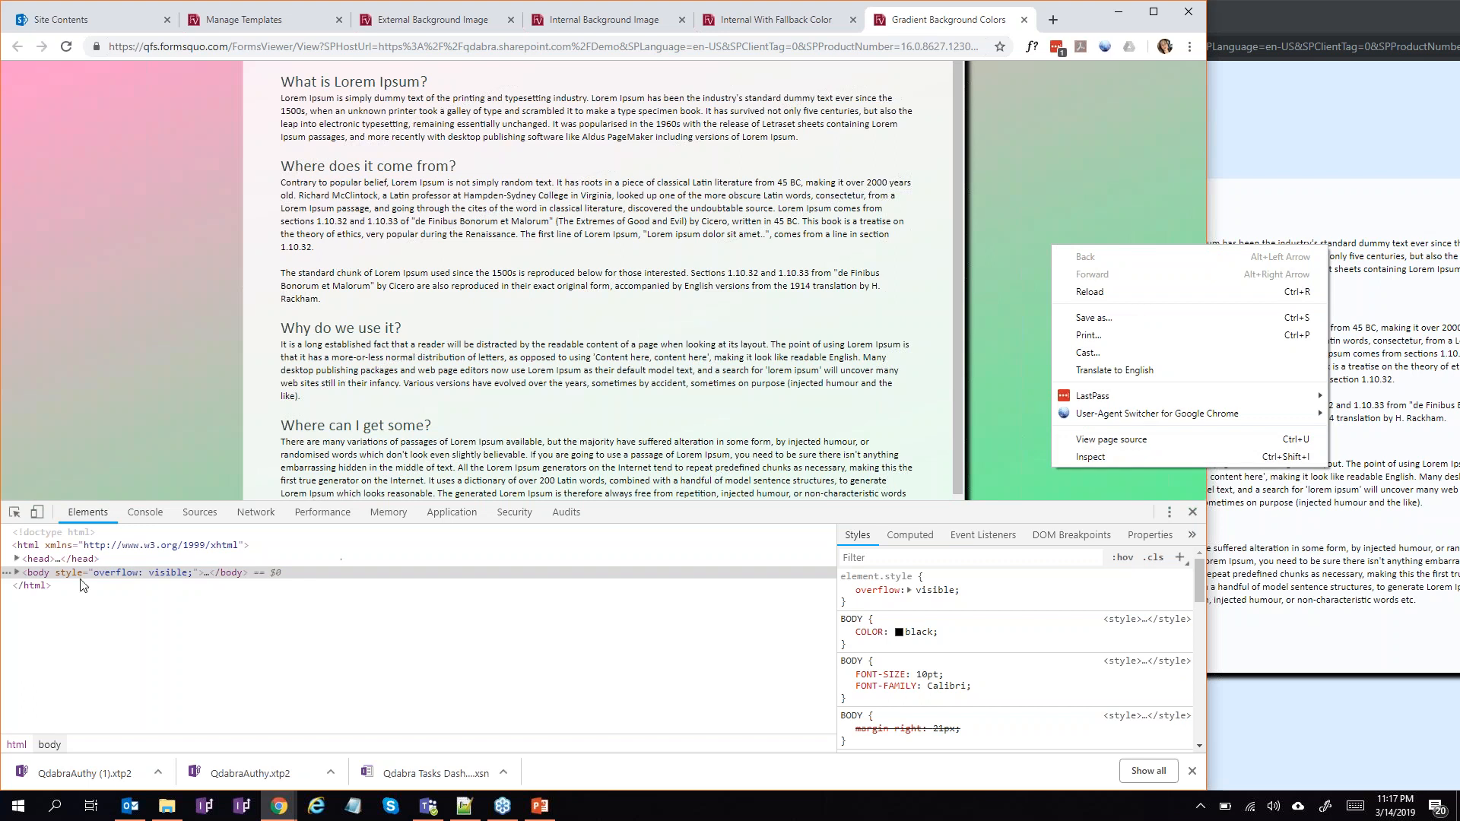
pyautogui.click(1020, 400)
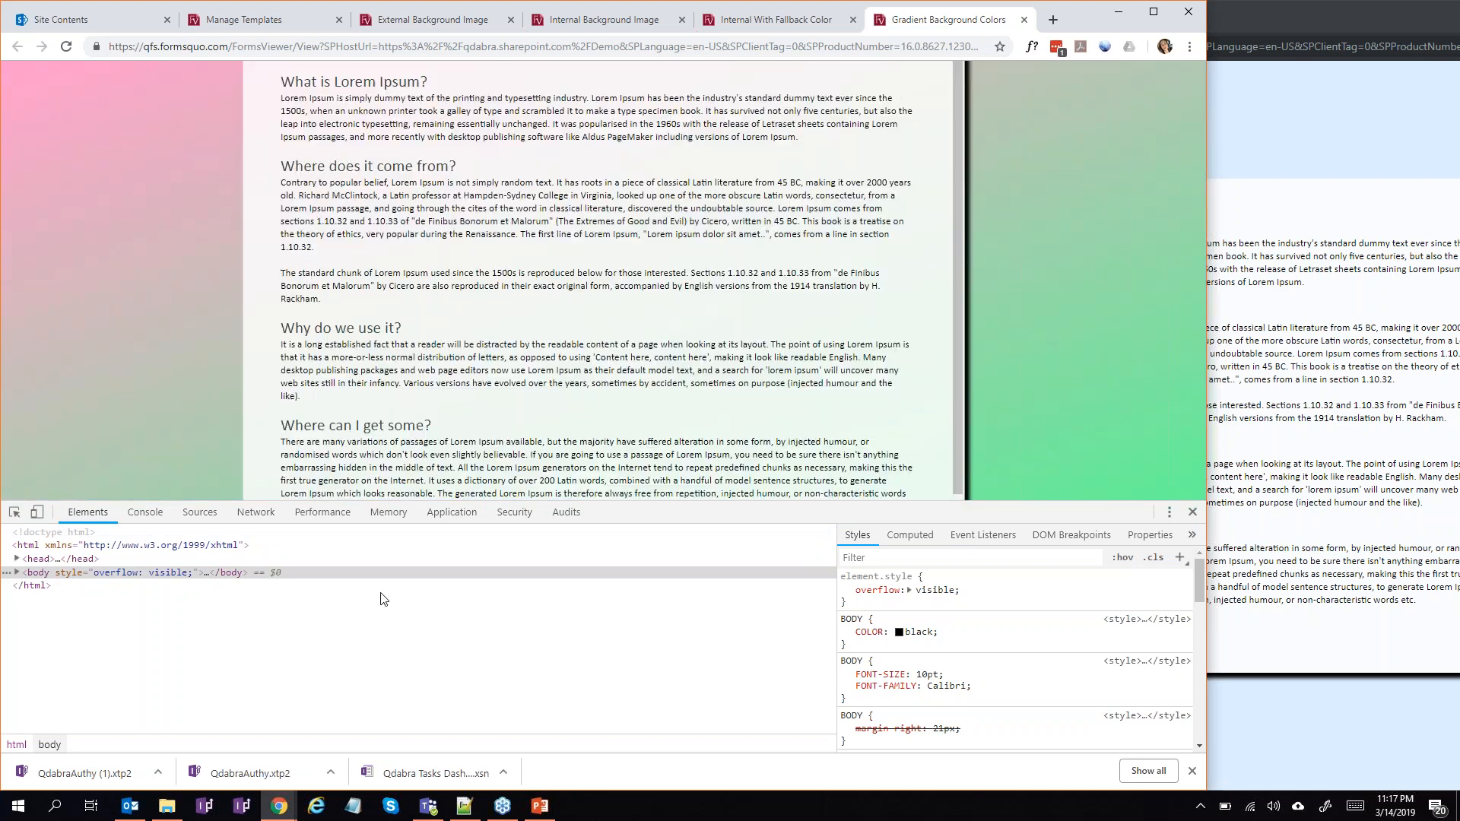
pyautogui.moveTo(837, 619); pyautogui.dragTo(684, 615)
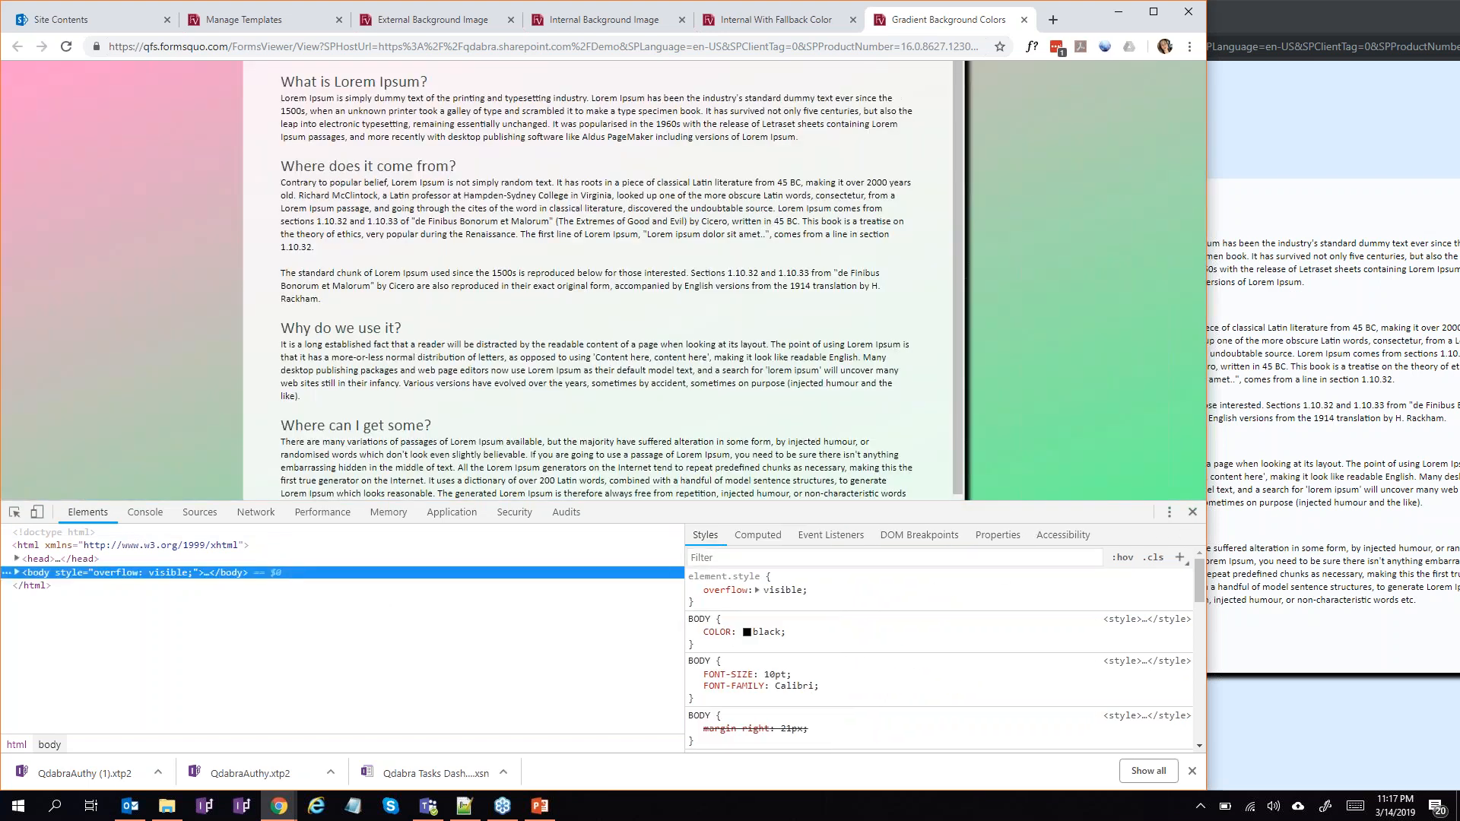
pyautogui.moveTo(1198, 593); pyautogui.dragTo(1197, 650)
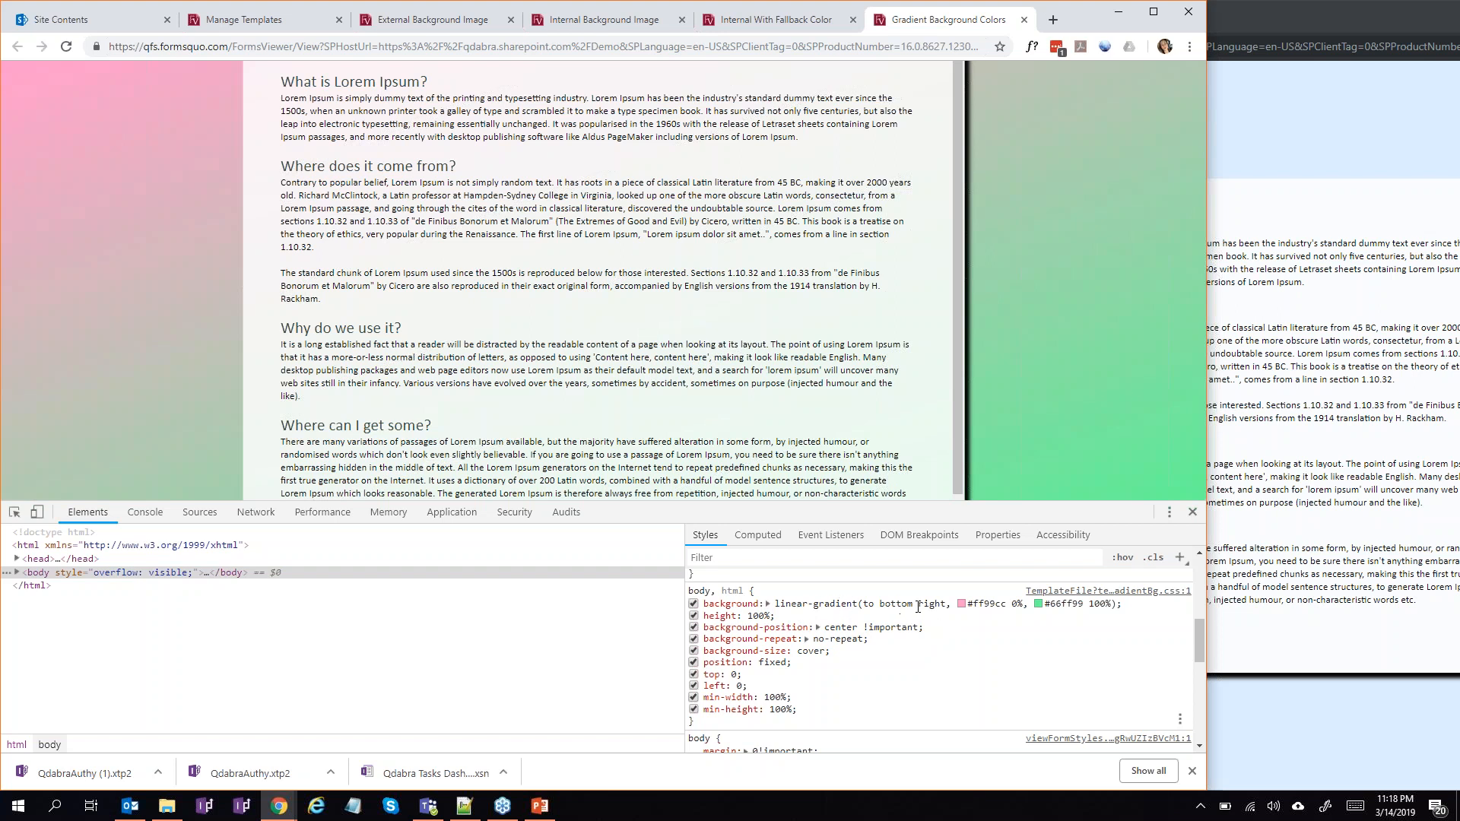
# Step: Set the linear-gradient direction in the body, html background to top right
pyautogui.click(899, 606)
pyautogui.click(897, 606)
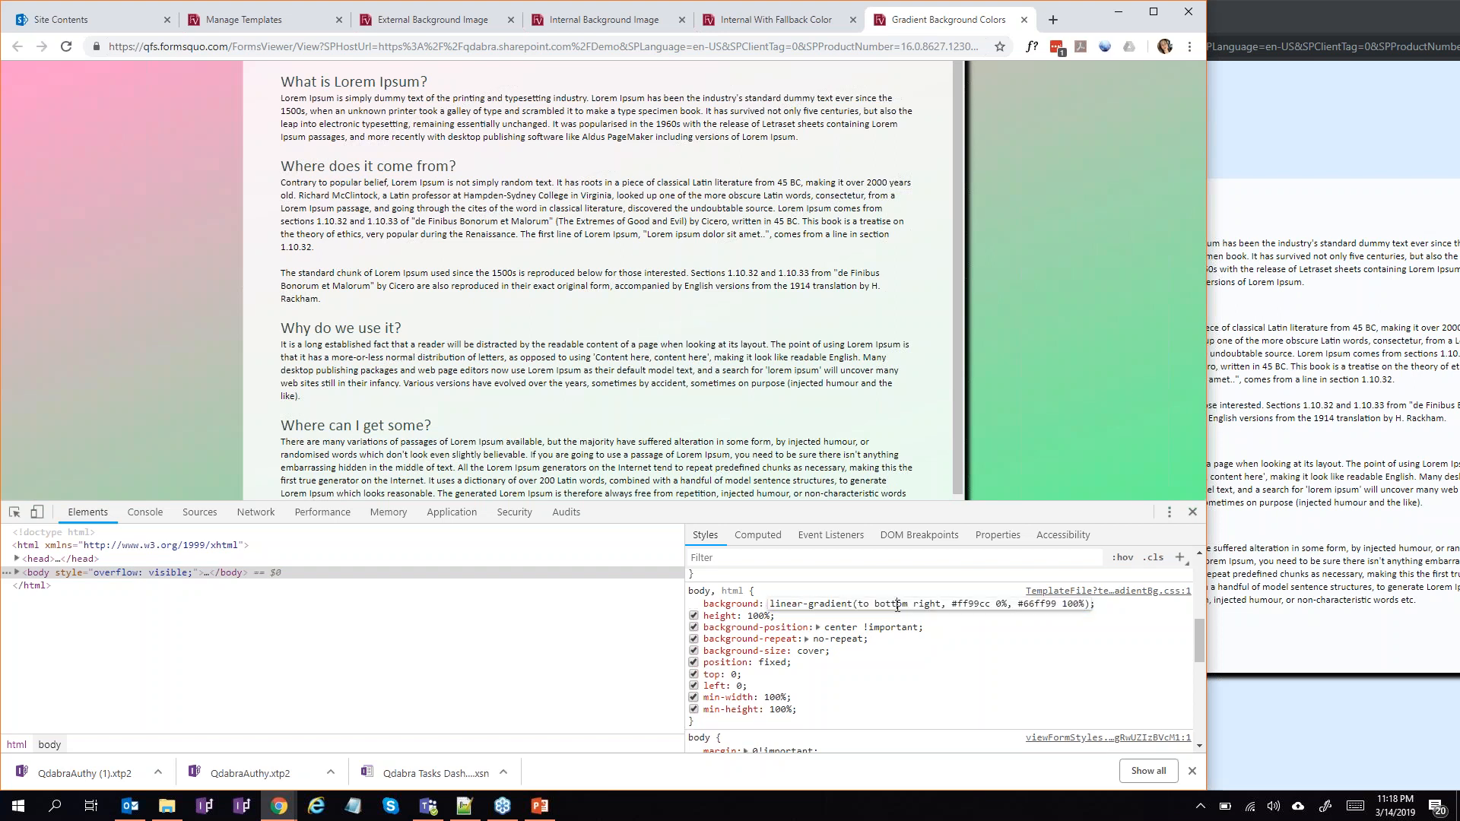
pyautogui.doubleClick(898, 607)
pyautogui.write('t')
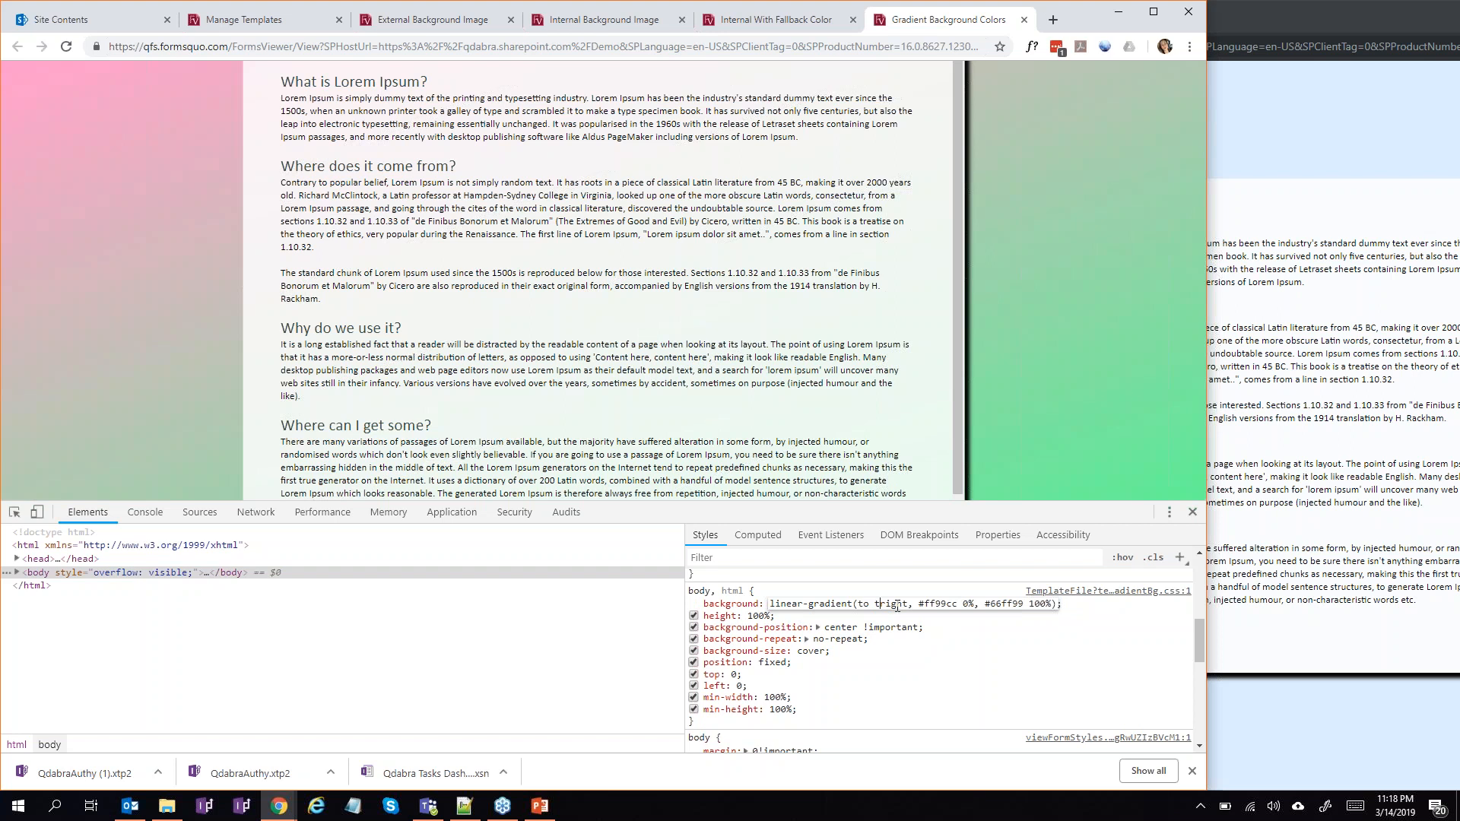
pyautogui.write('op')
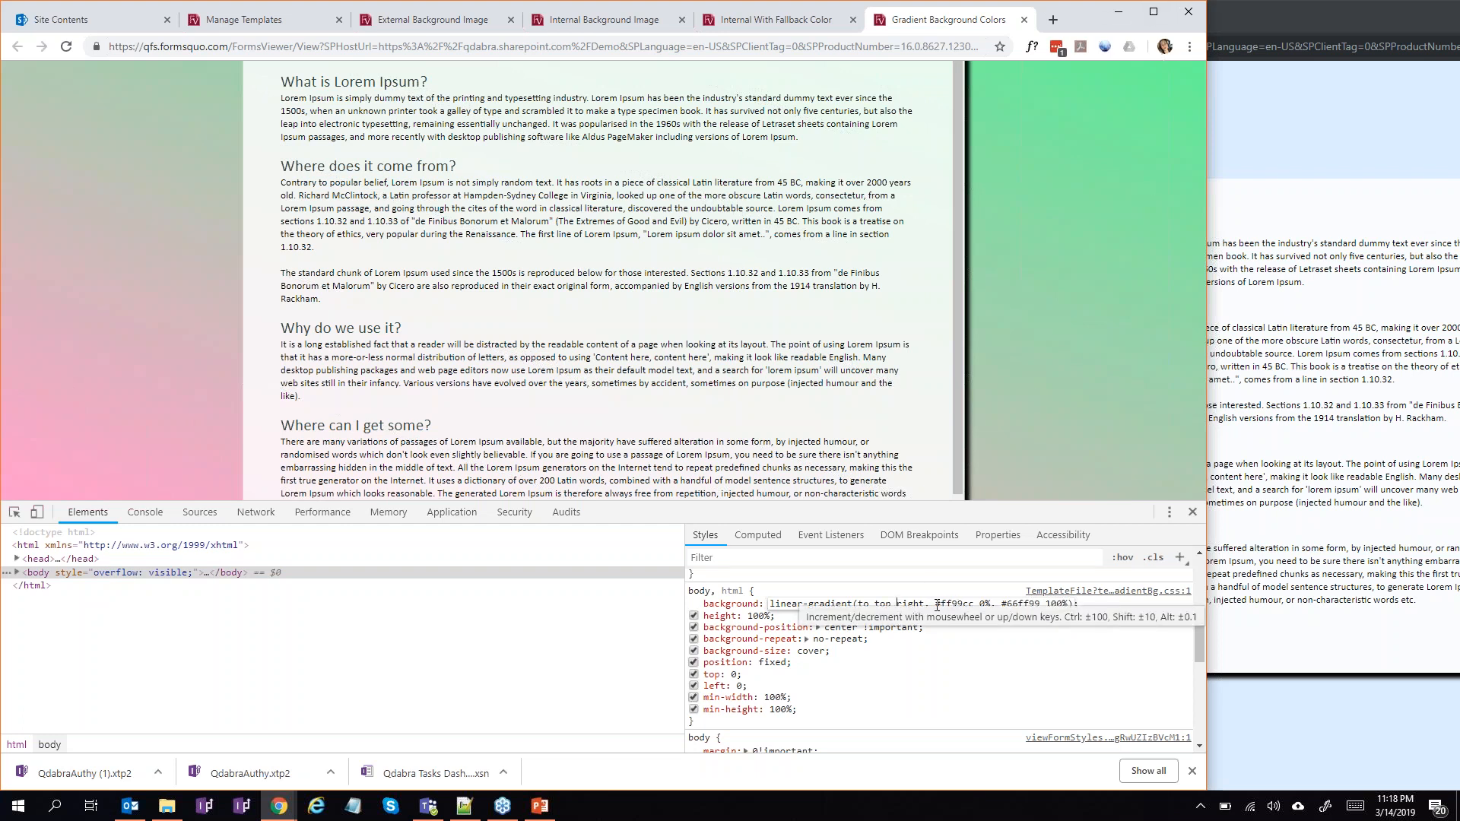
pyautogui.click(981, 604)
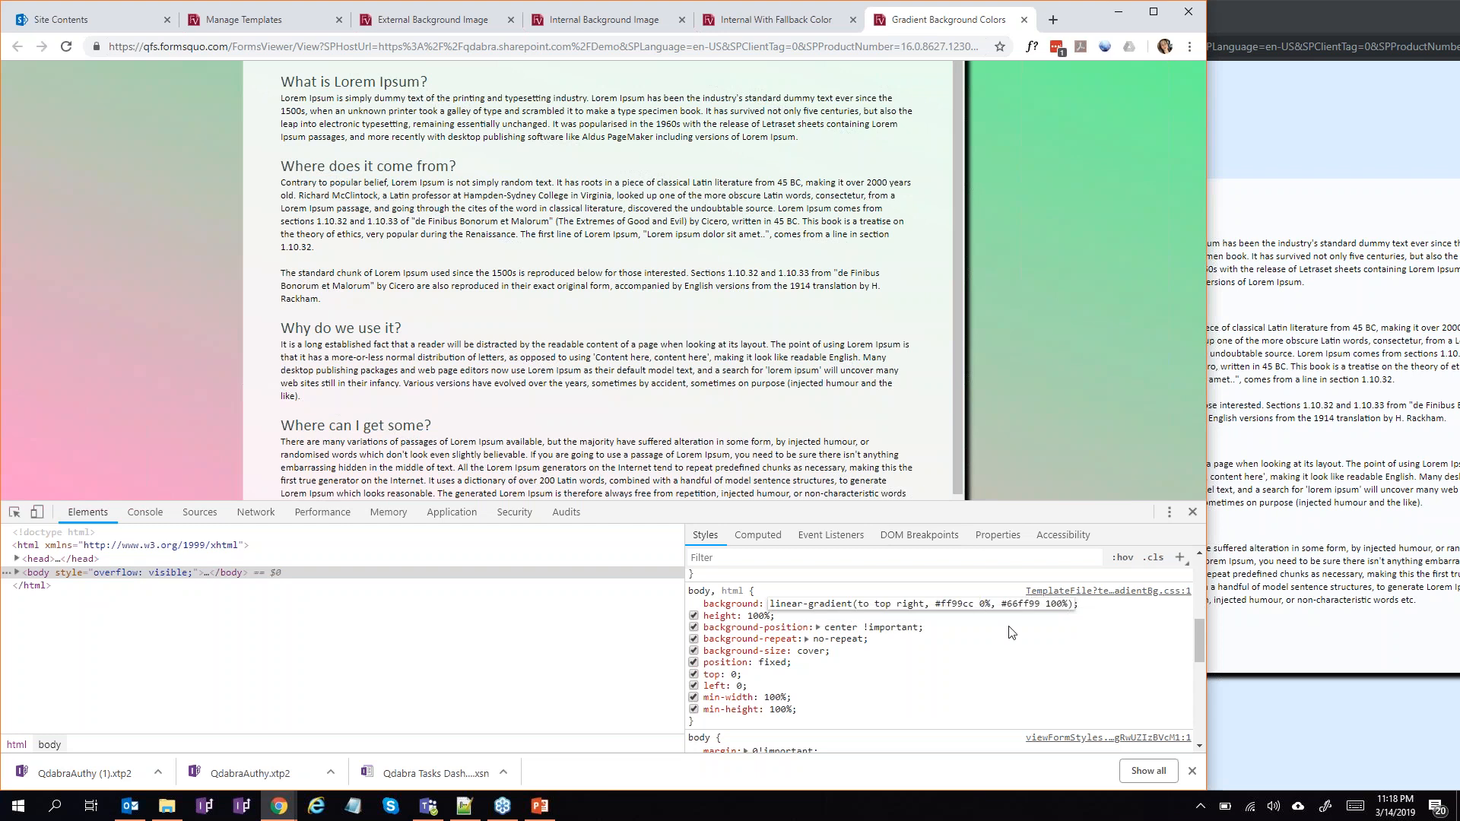
# Step: Try several shades for the gradient's first color stop and set it to the fully opaque dark pink #bc0d64
pyautogui.moveTo(1023, 636); pyautogui.dragTo(948, 607)
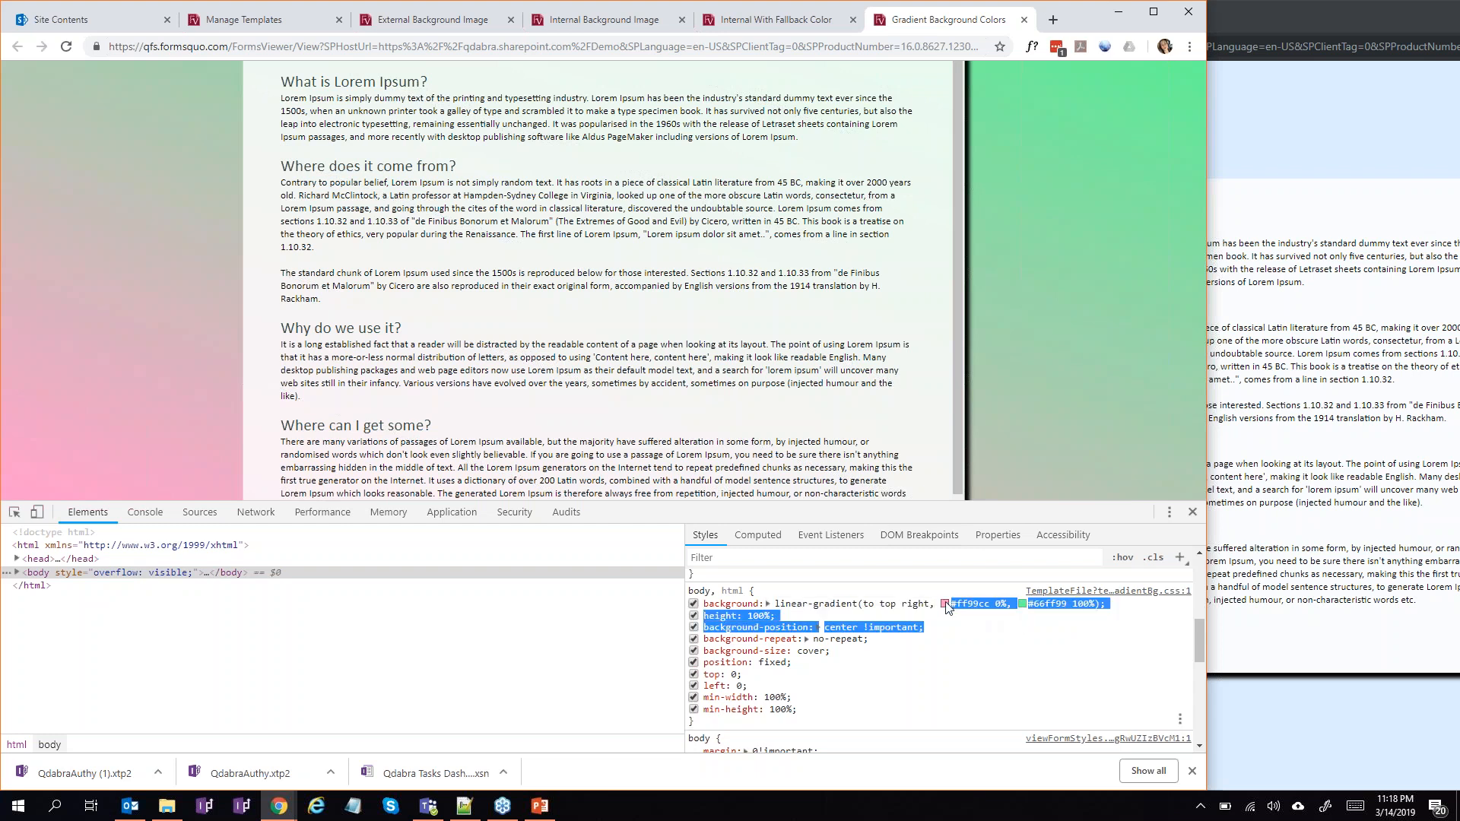
pyautogui.click(946, 604)
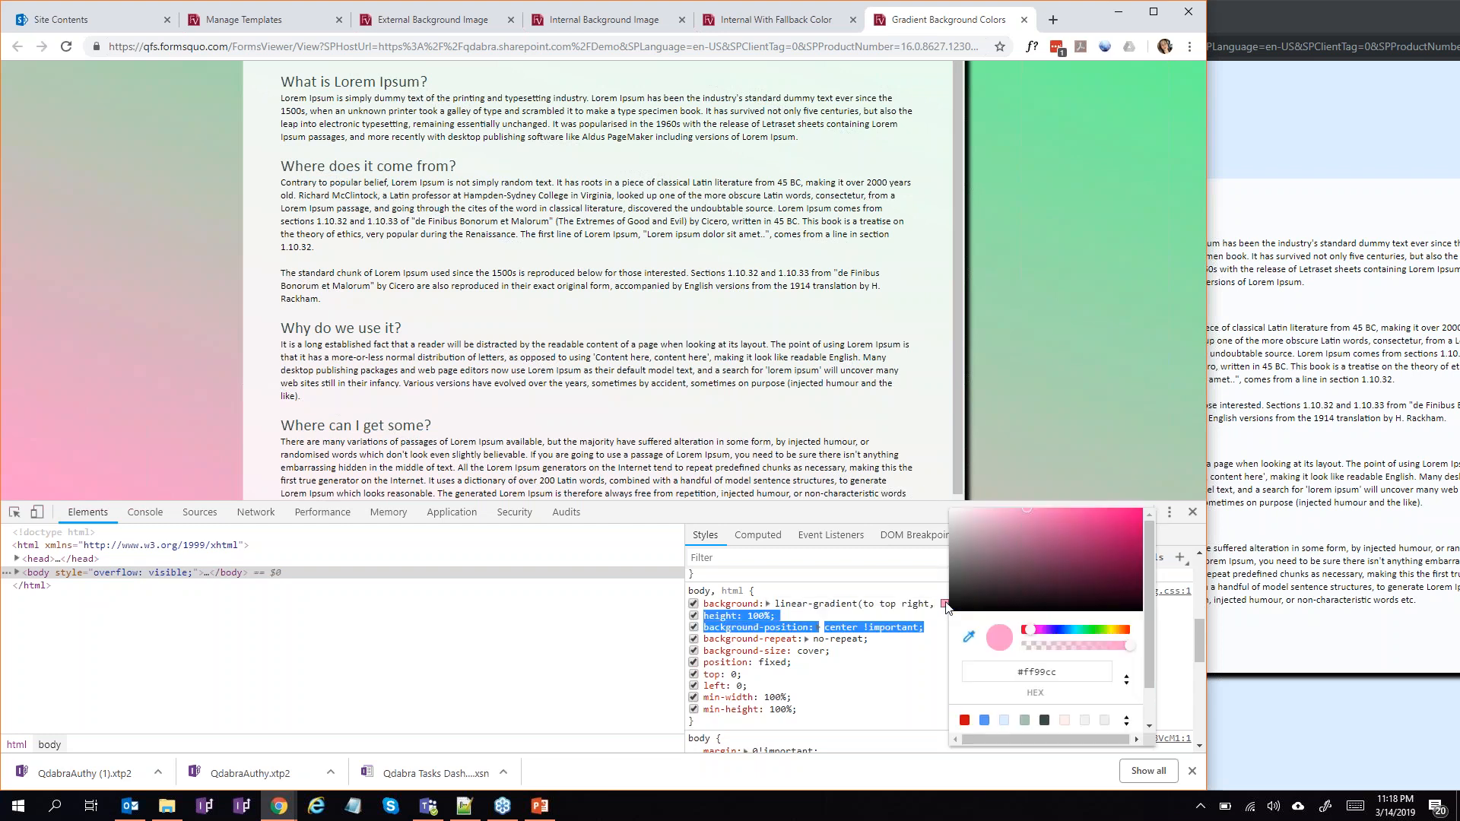
pyautogui.click(1062, 550)
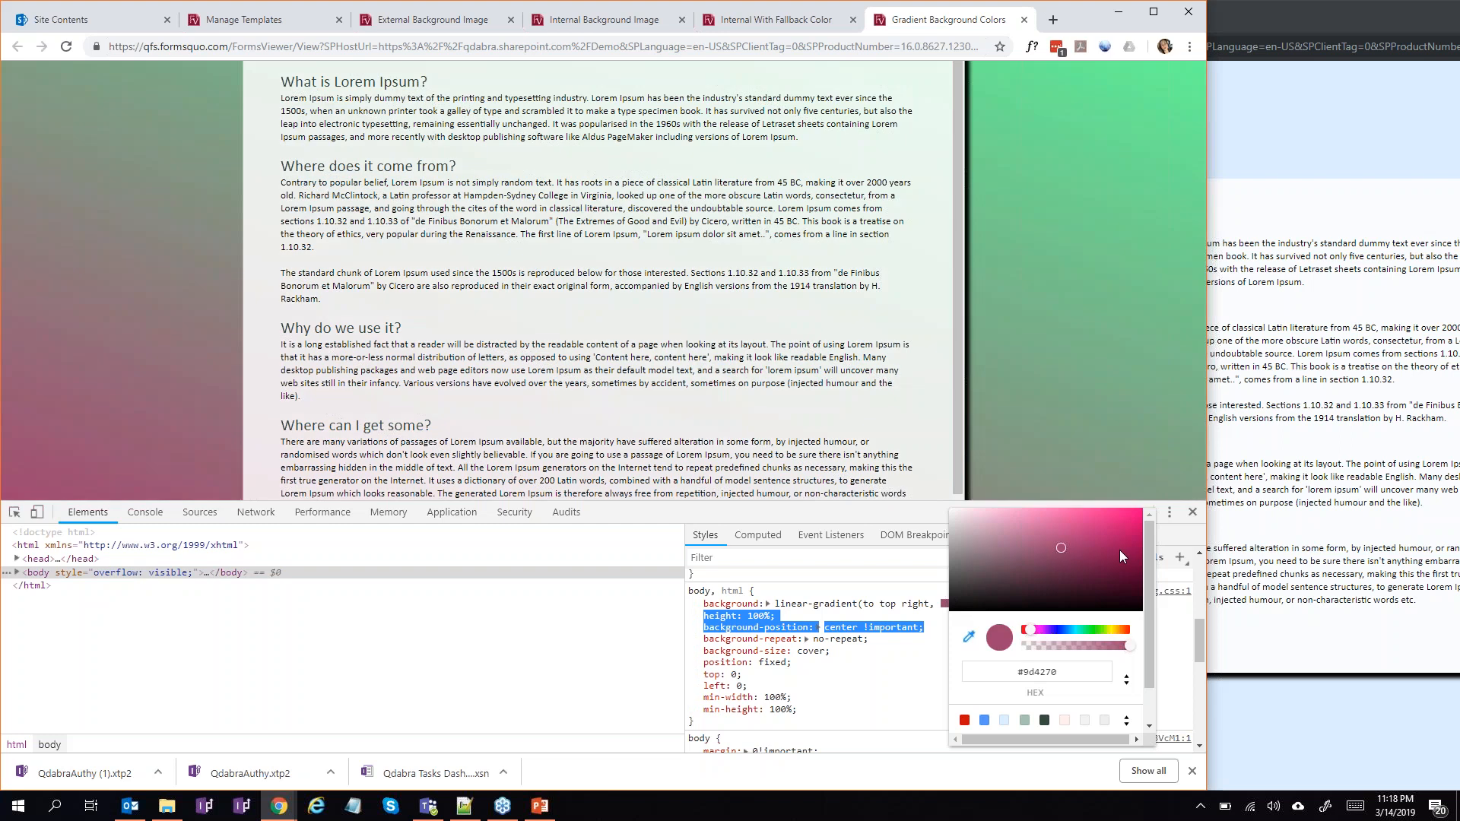
pyautogui.click(1119, 550)
pyautogui.click(969, 527)
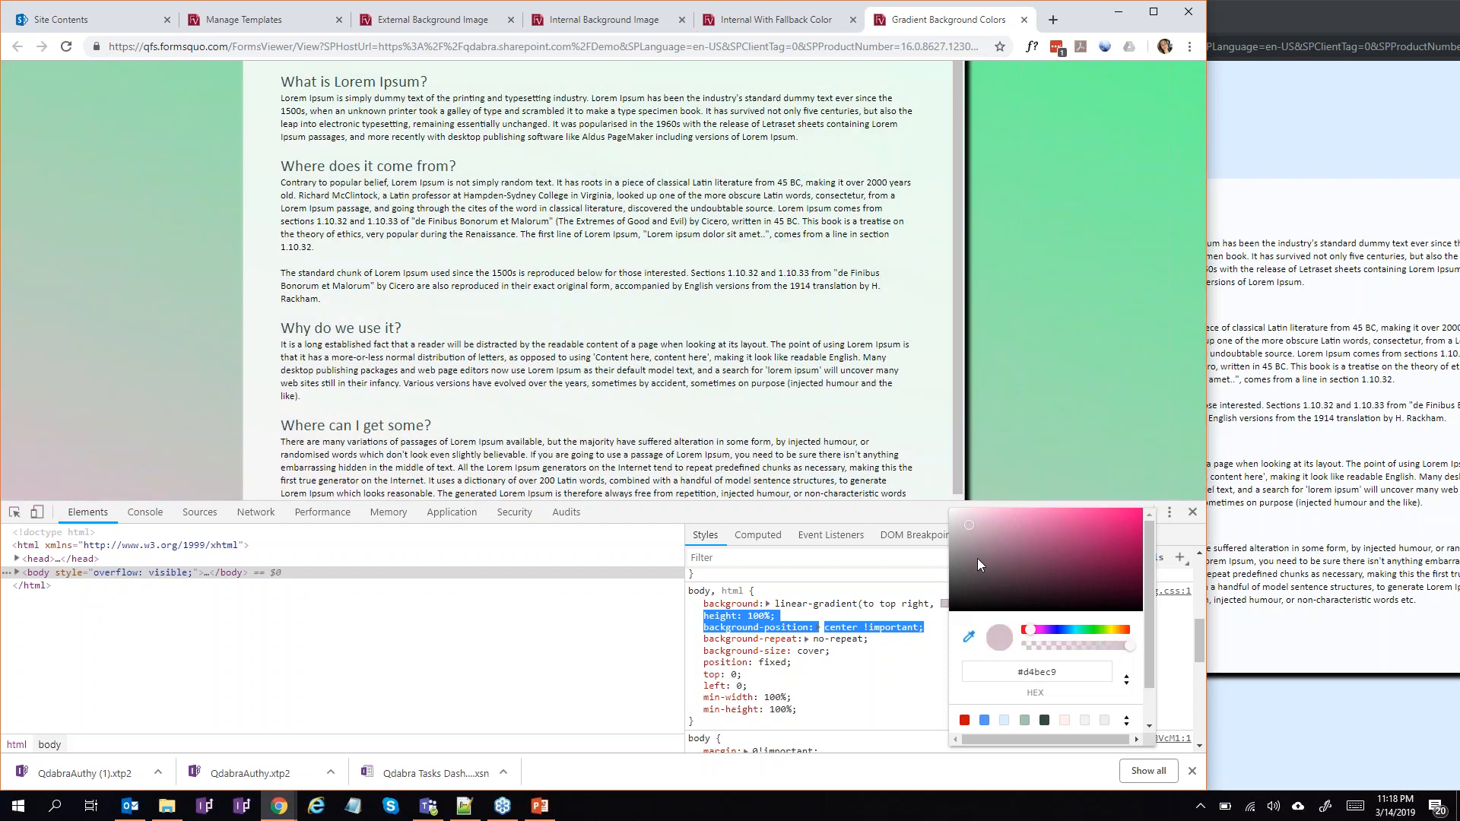
pyautogui.click(977, 558)
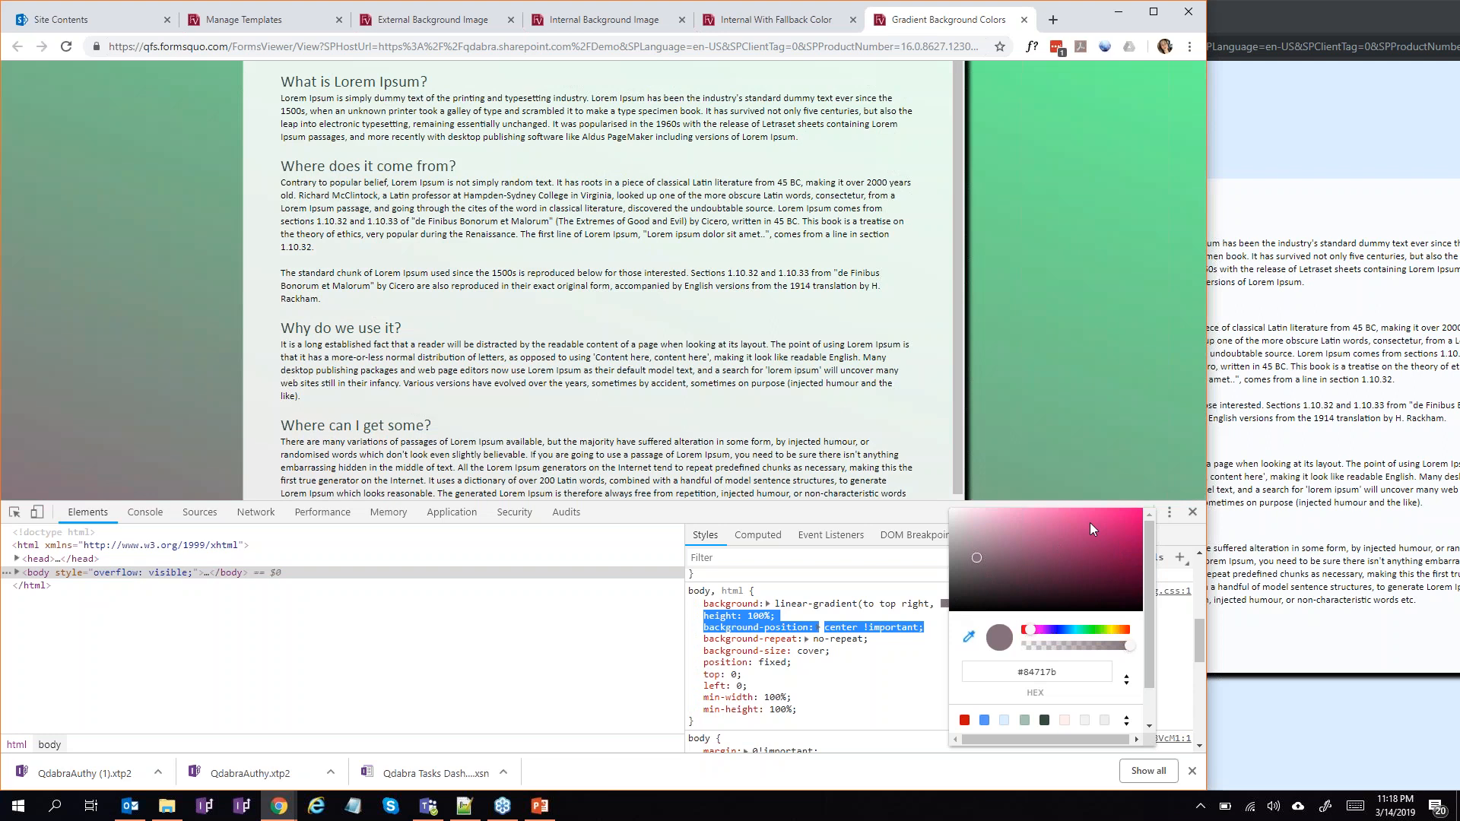
pyautogui.click(1116, 572)
pyautogui.click(1130, 536)
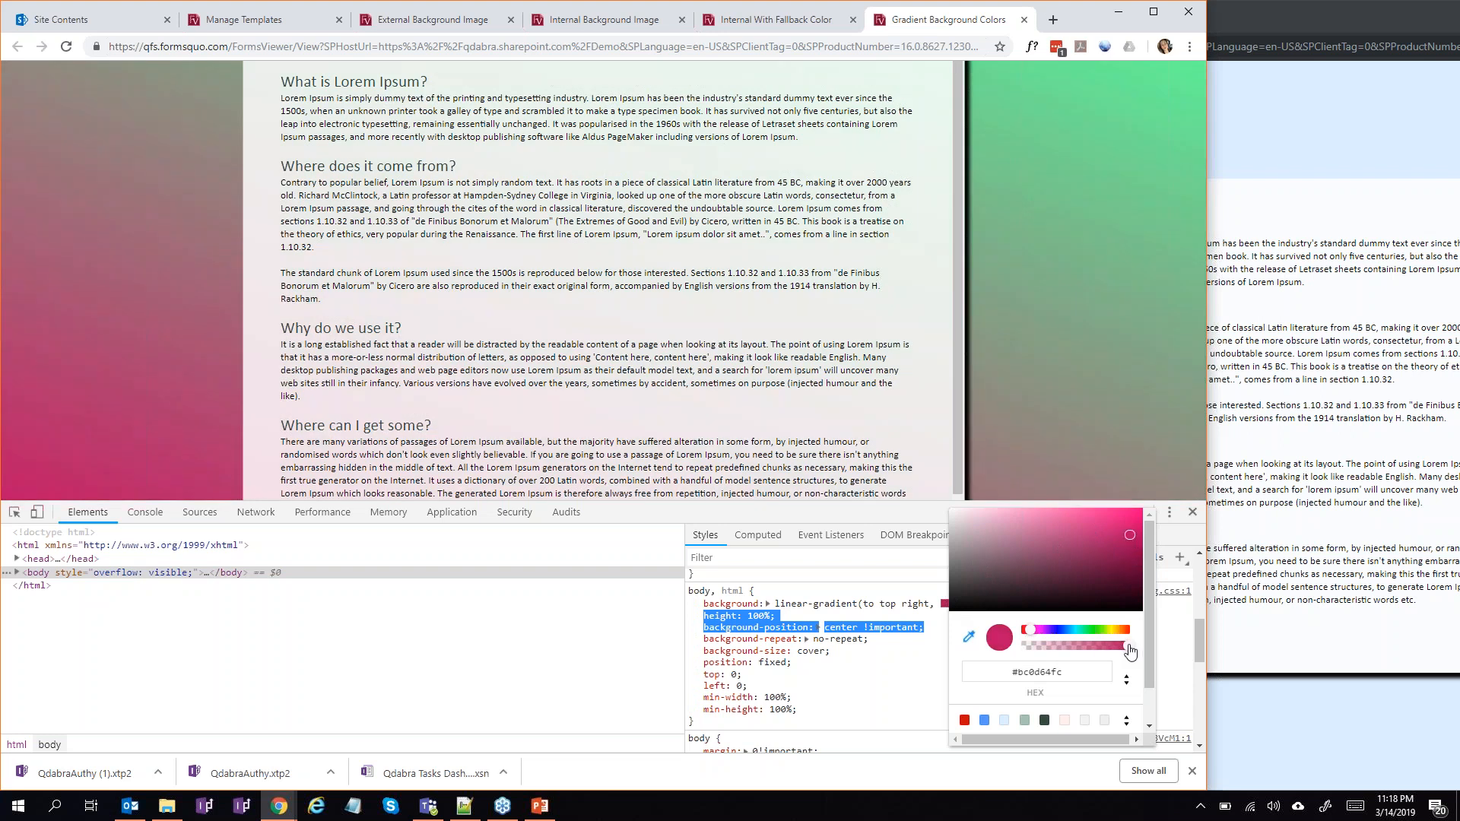
pyautogui.moveTo(1131, 652)
pyautogui.mouseDown()
pyautogui.moveTo(1067, 654)
pyautogui.moveTo(1132, 655)
pyautogui.mouseUp()
pyautogui.click(1172, 656)
# Step: Duplicate the #66ff99 100% stop at the end of the gradient and set the middle #66ff99 stop to 50%
pyautogui.click(1041, 606)
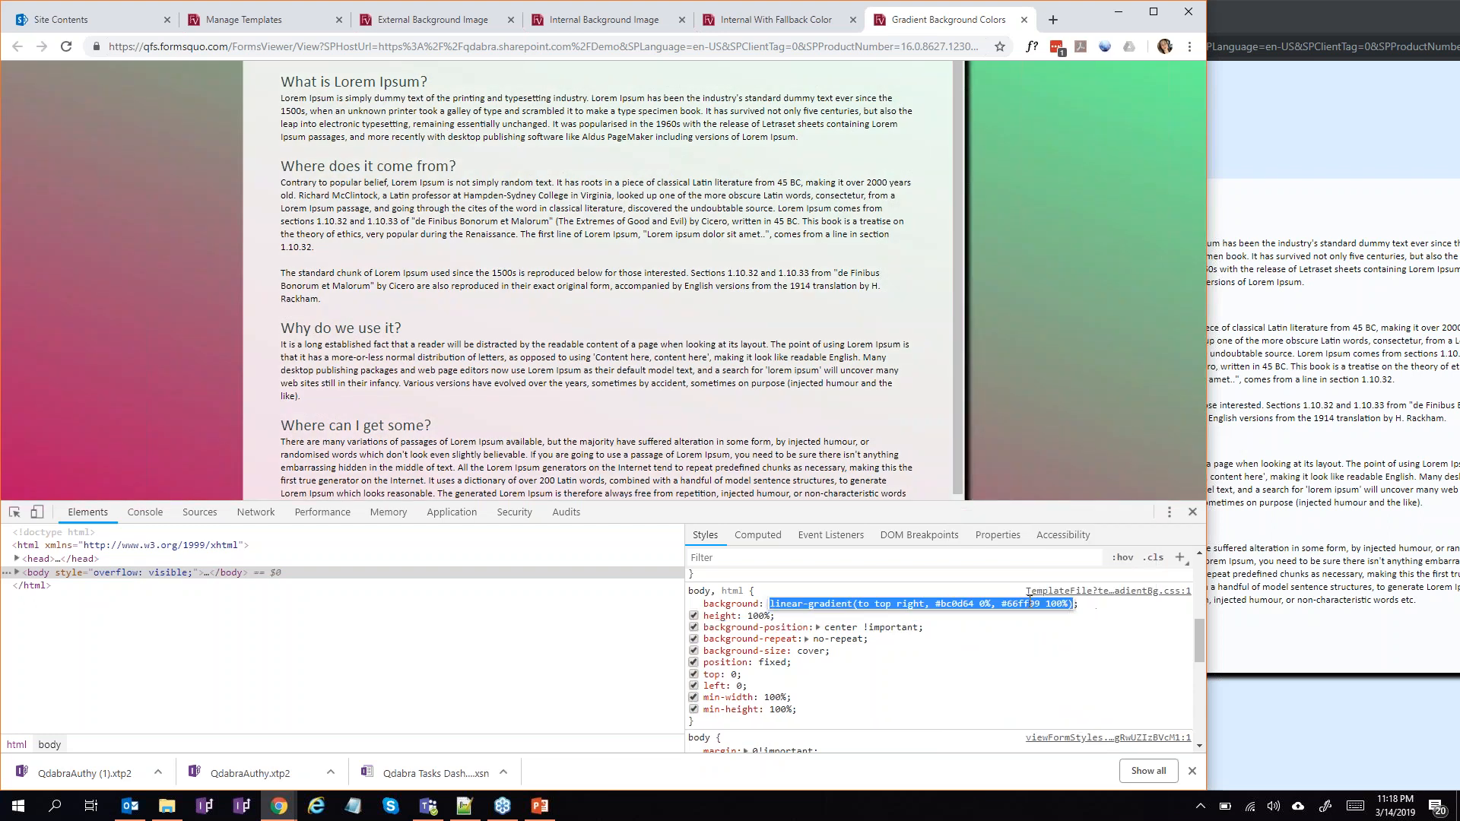
pyautogui.moveTo(1001, 605); pyautogui.dragTo(1069, 607)
pyautogui.hotkey('ctrl', 'c')
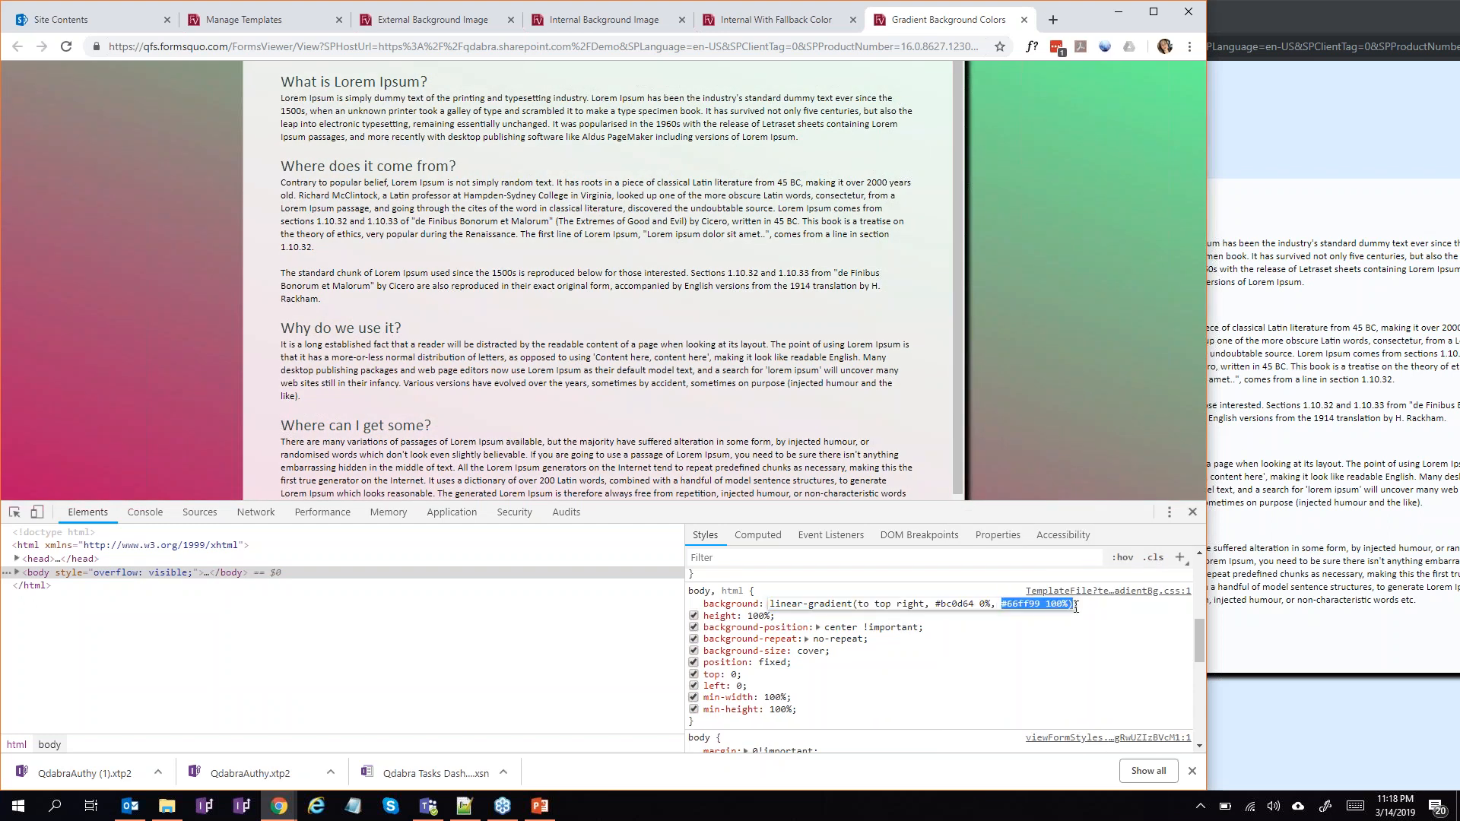
pyautogui.click(1069, 606)
pyautogui.write(',')
pyautogui.hotkey('ctrl', 'v')
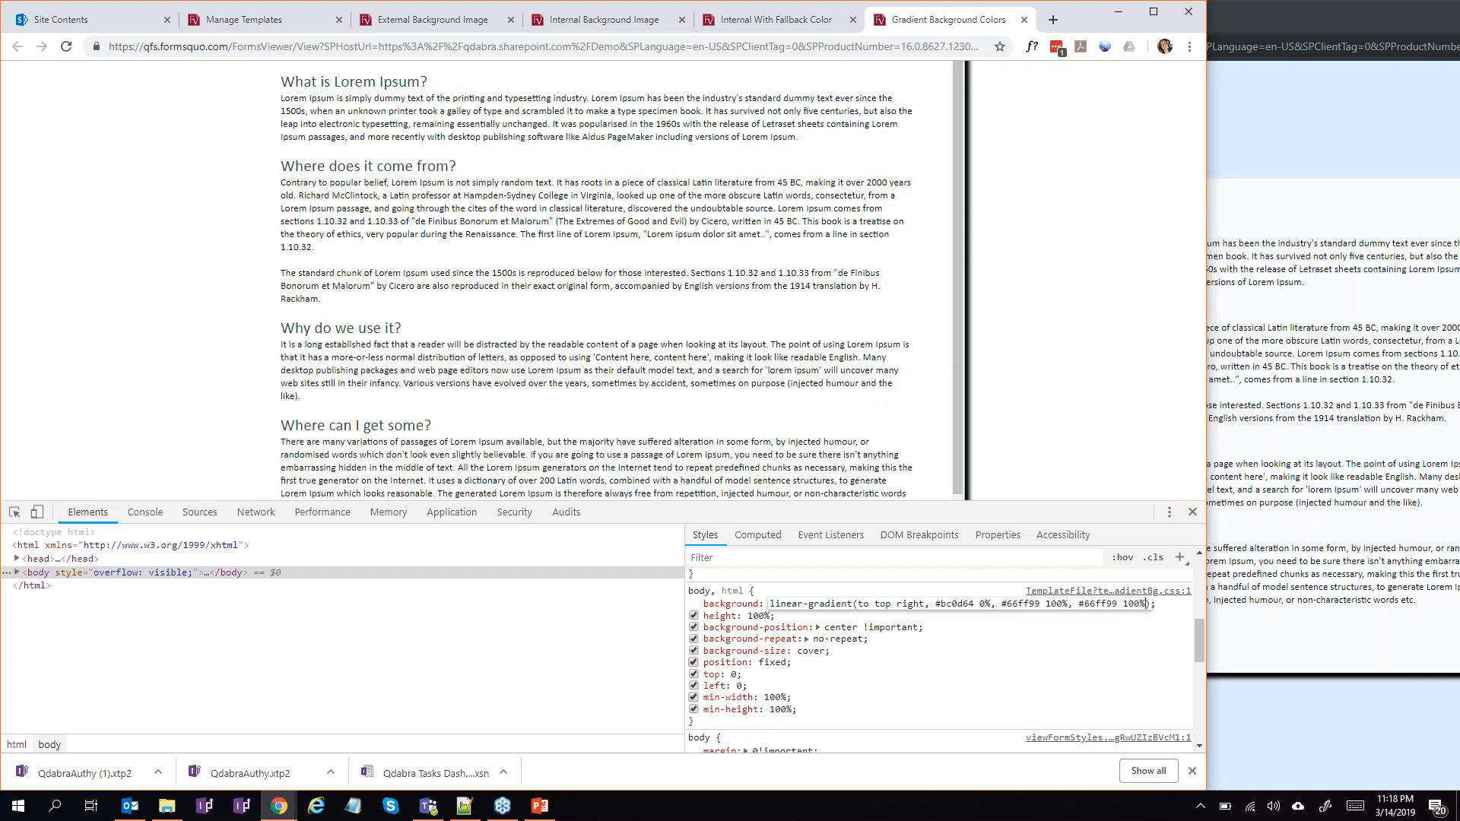
pyautogui.moveTo(1046, 605); pyautogui.dragTo(1062, 607)
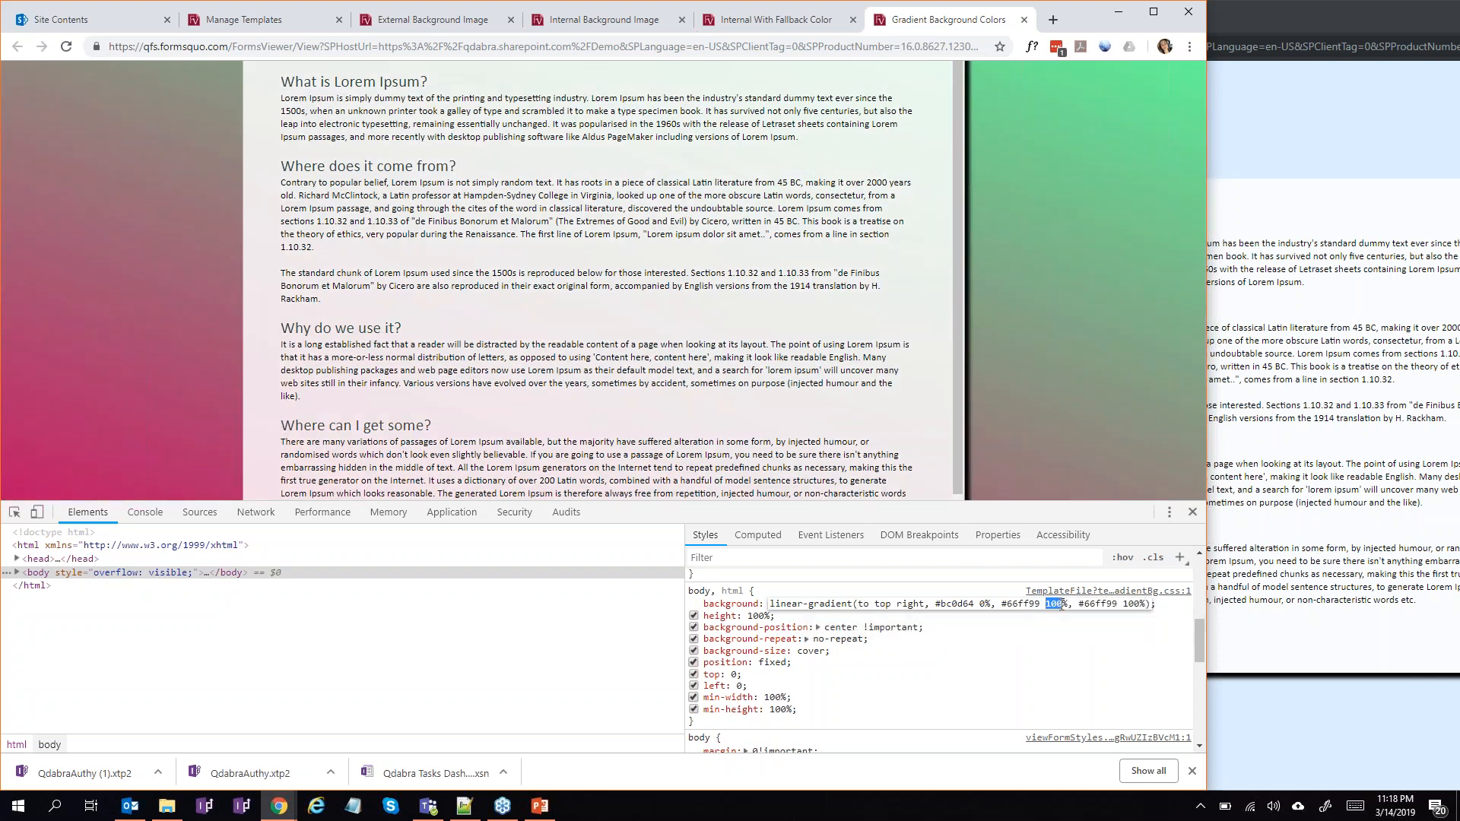
pyautogui.write('50')
pyautogui.click(1136, 625)
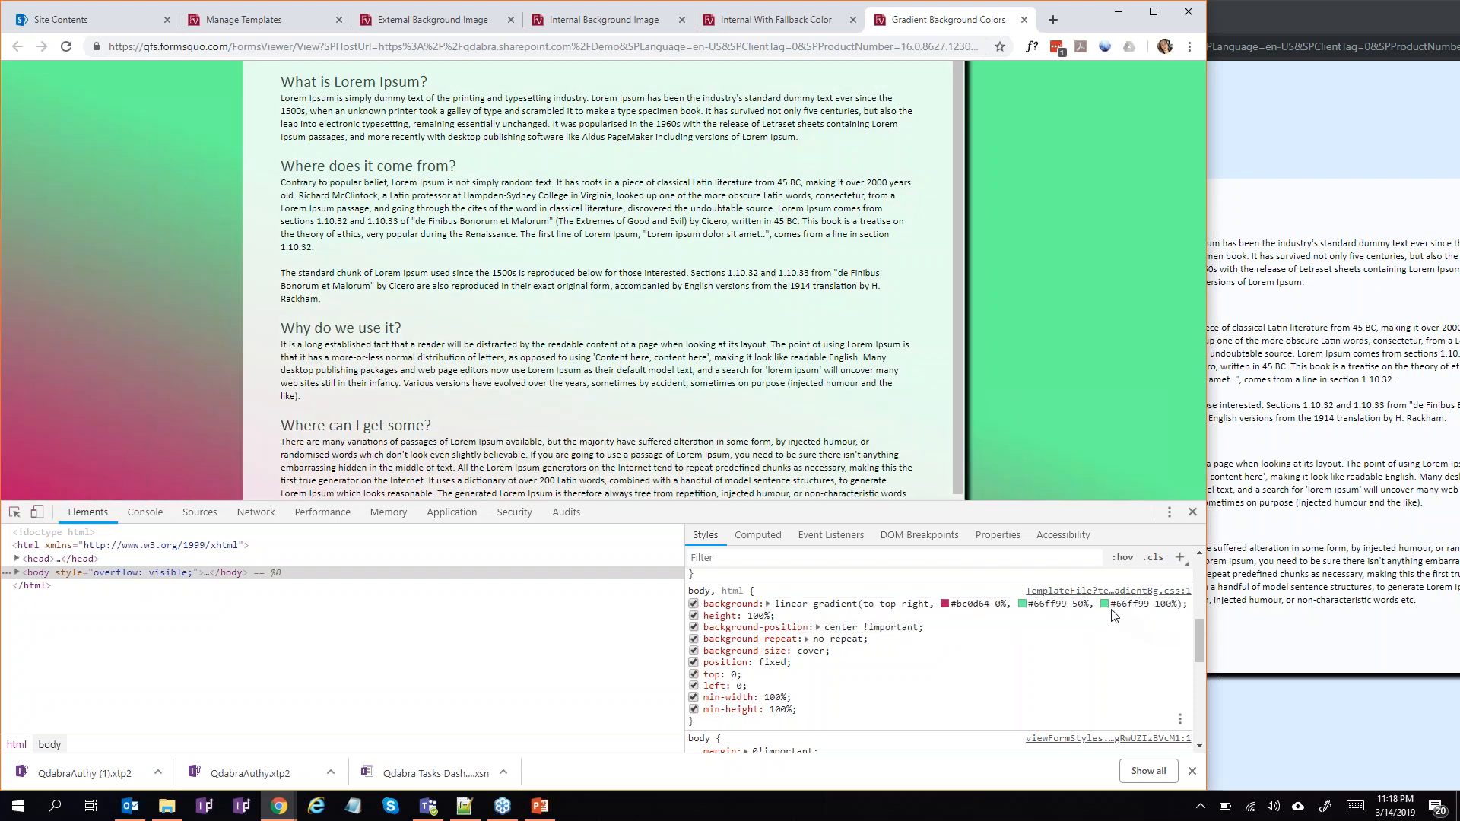
# Step: Change the gradient's final color stop at 100% to the blue #6679ff
pyautogui.click(1106, 605)
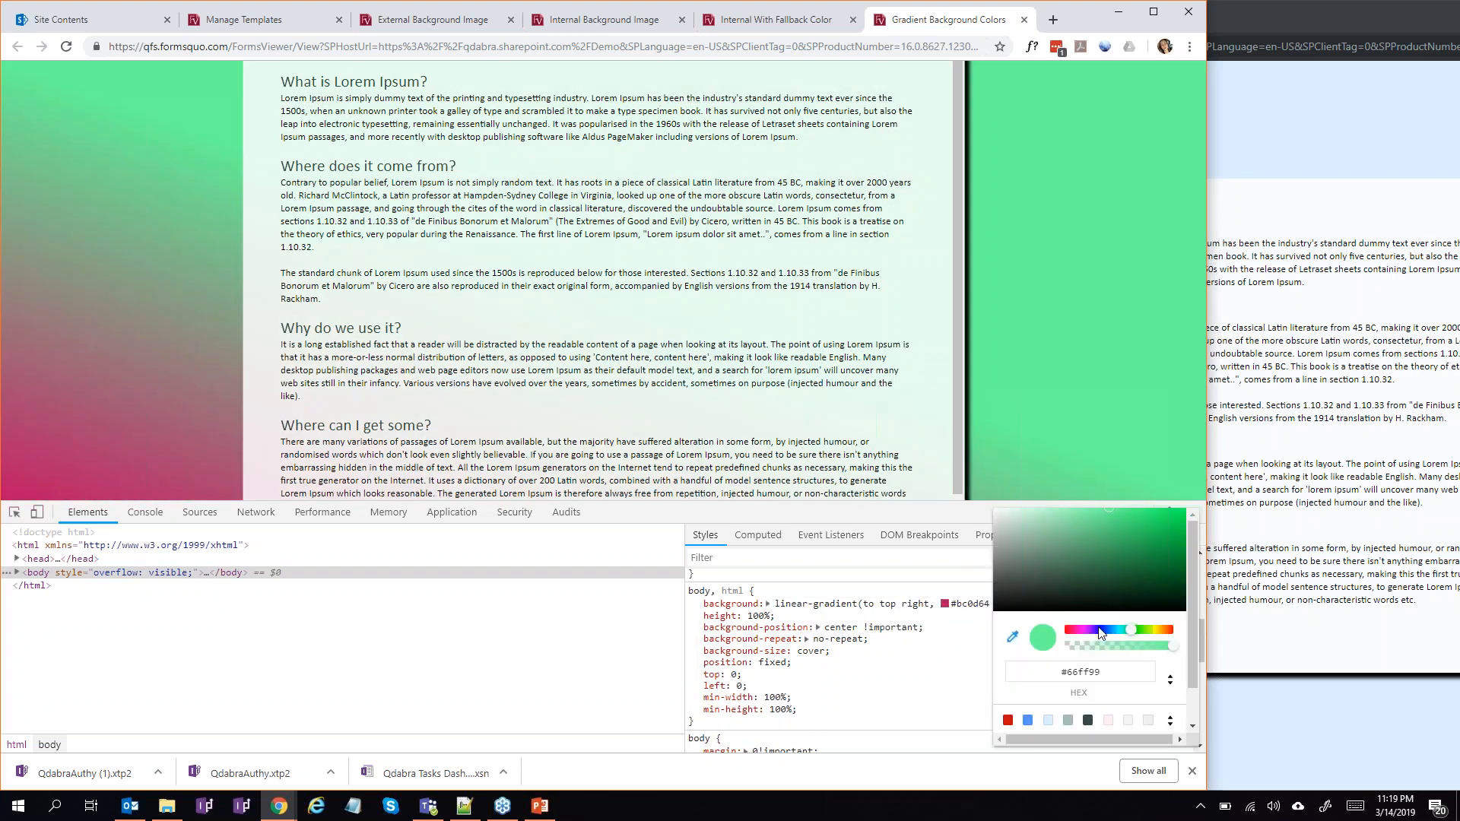
pyautogui.click(1104, 630)
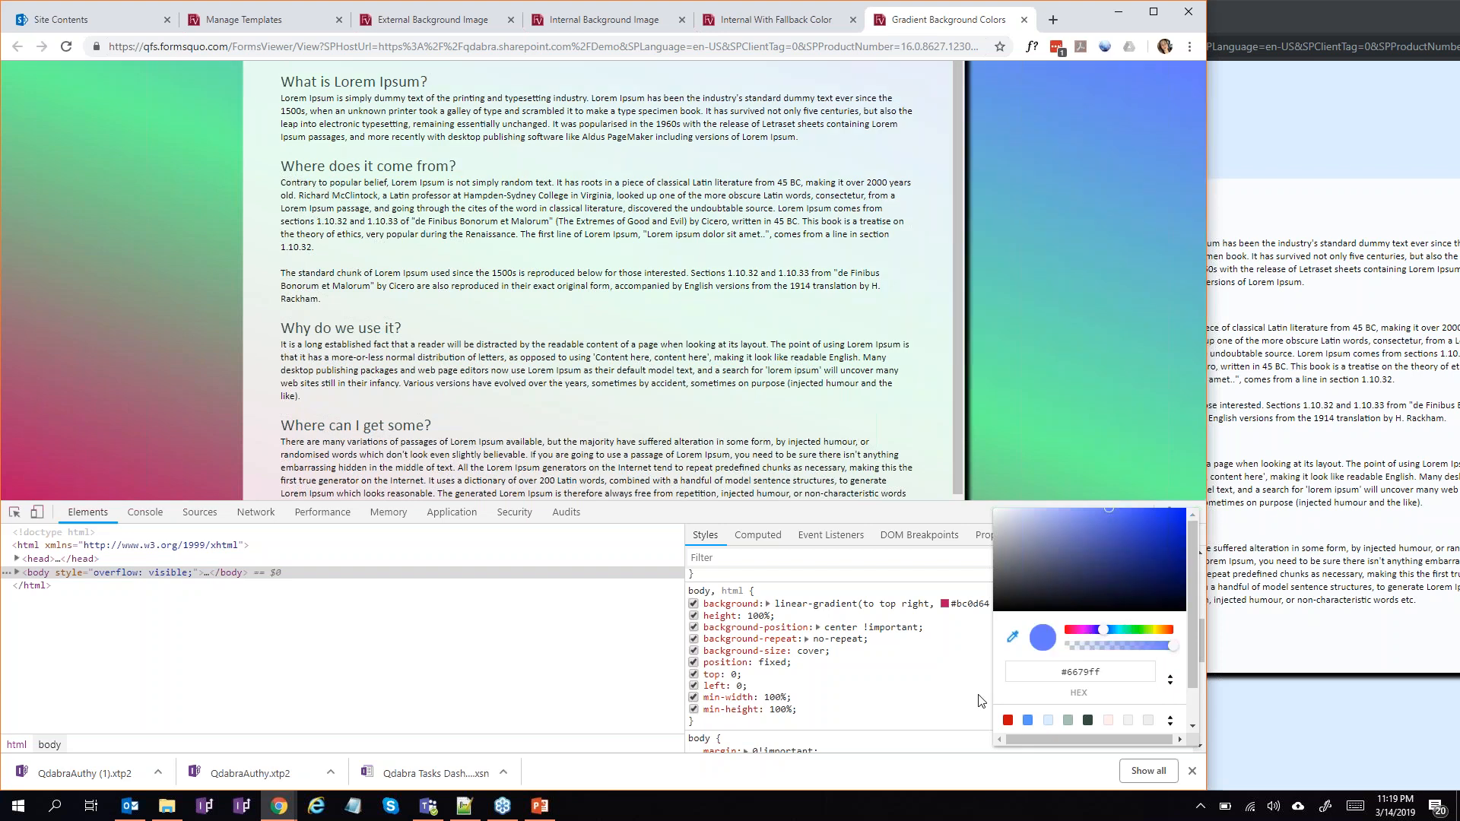
pyautogui.click(980, 701)
# Step: Set the three-color gradient's direction to bottom right and apply the edited background value
pyautogui.click(885, 604)
pyautogui.doubleClick(885, 604)
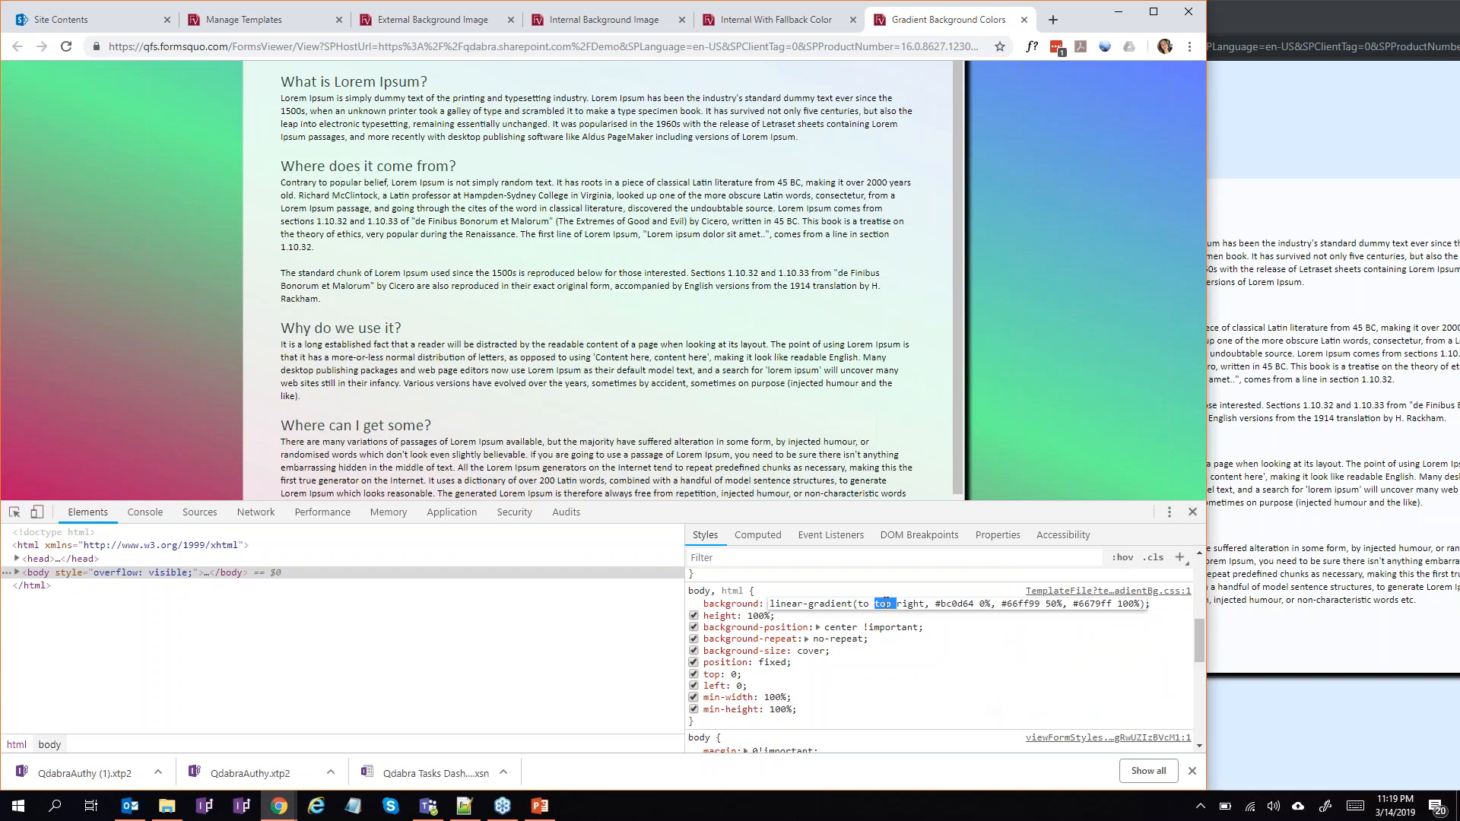
pyautogui.press('Delete')
pyautogui.press('Delete')
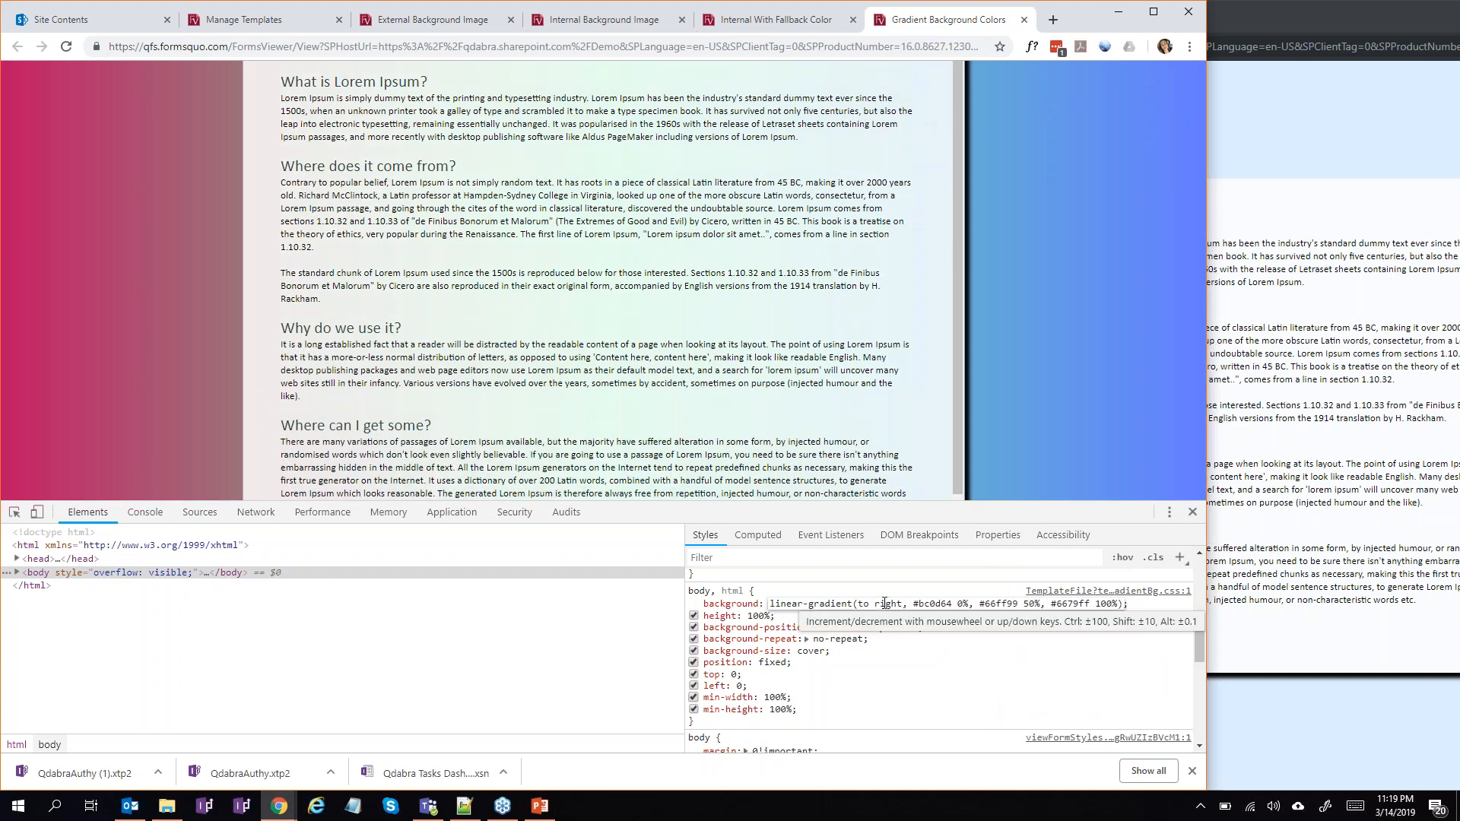
pyautogui.write('bottom')
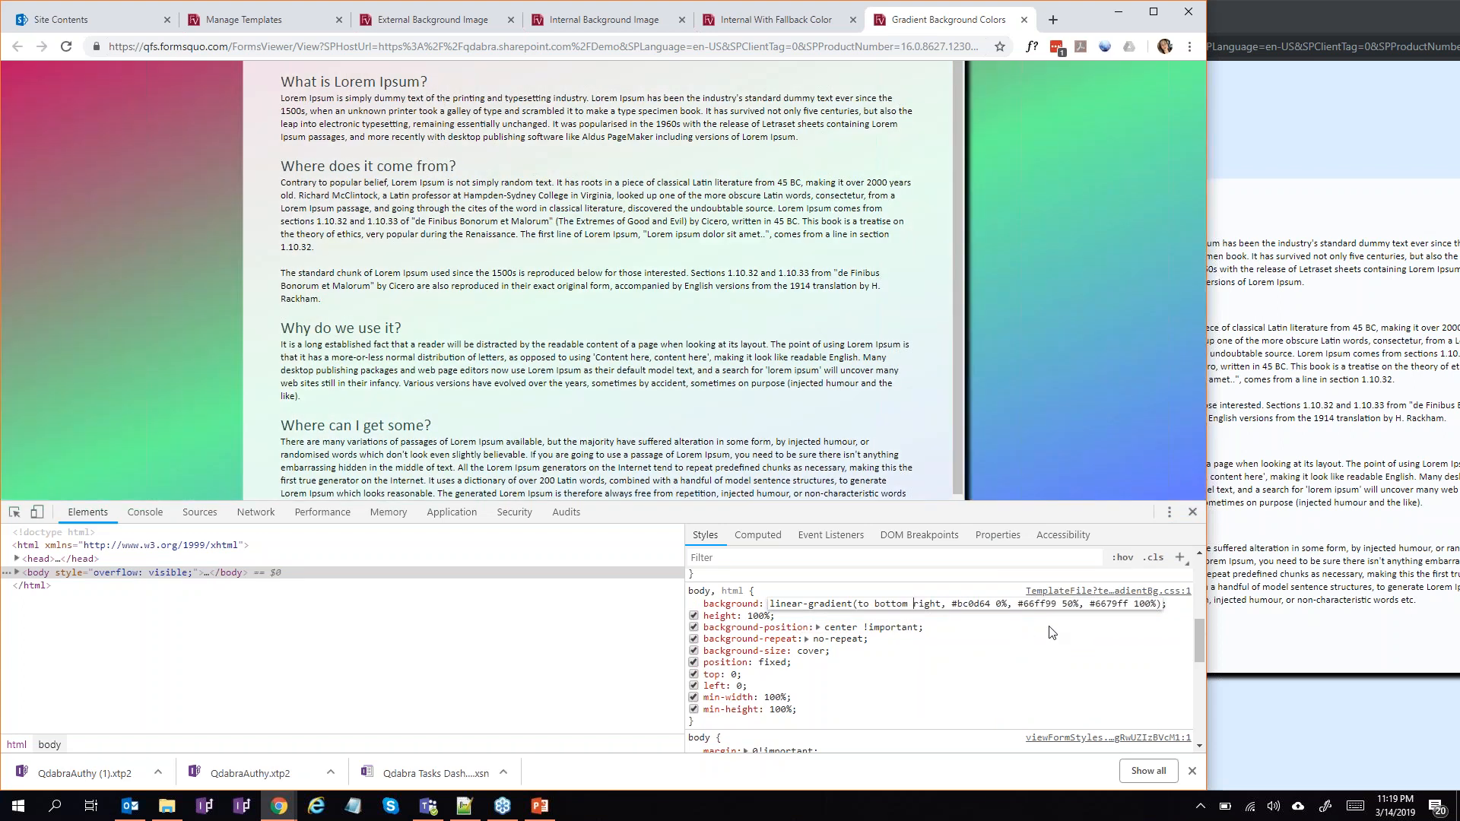
pyautogui.press('Return')
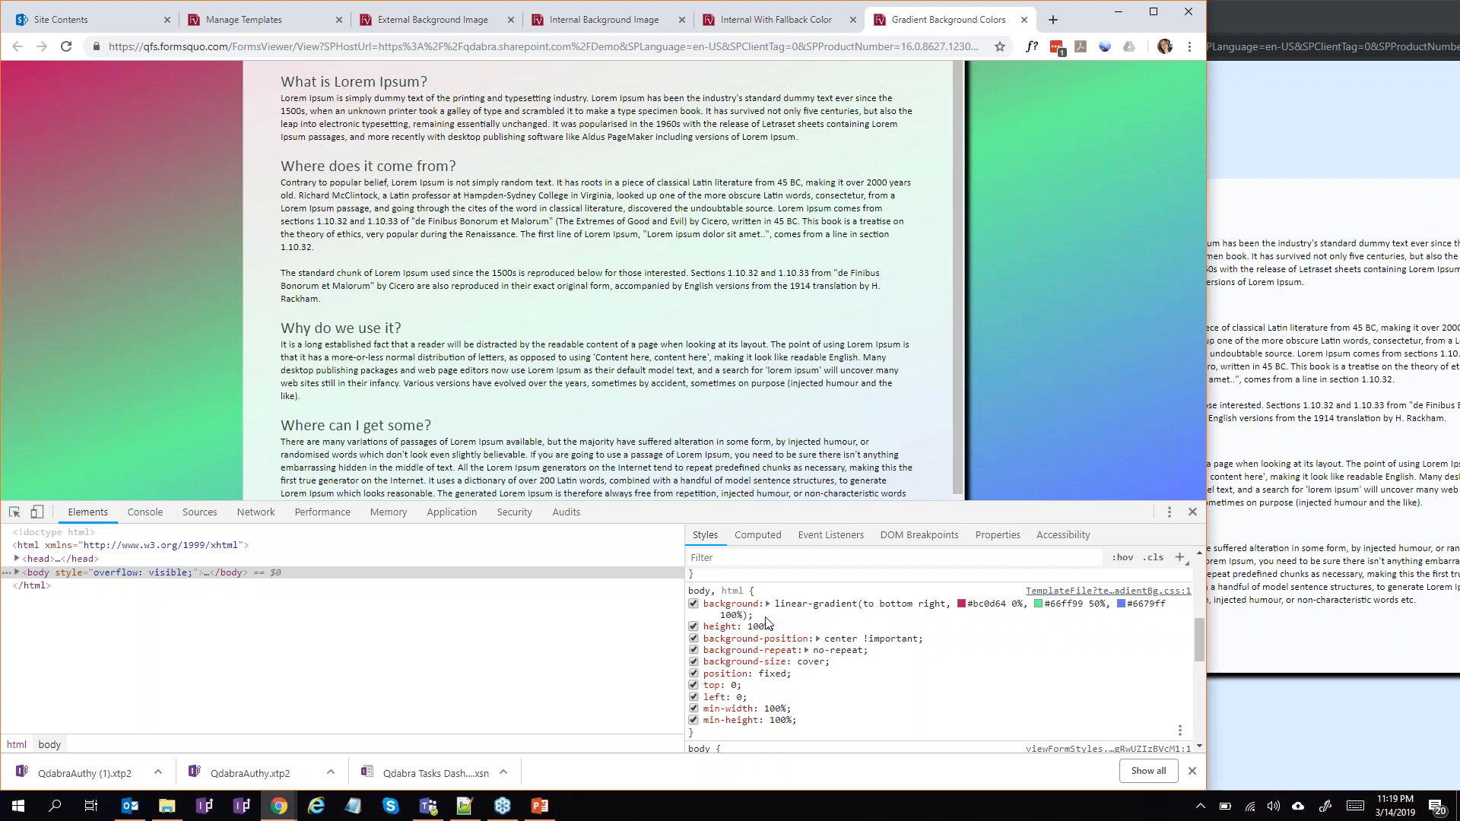
# Step: Copy the edited background declaration and open gradientBg.css from the webinar folder in Notepad++
pyautogui.moveTo(761, 617); pyautogui.dragTo(709, 605)
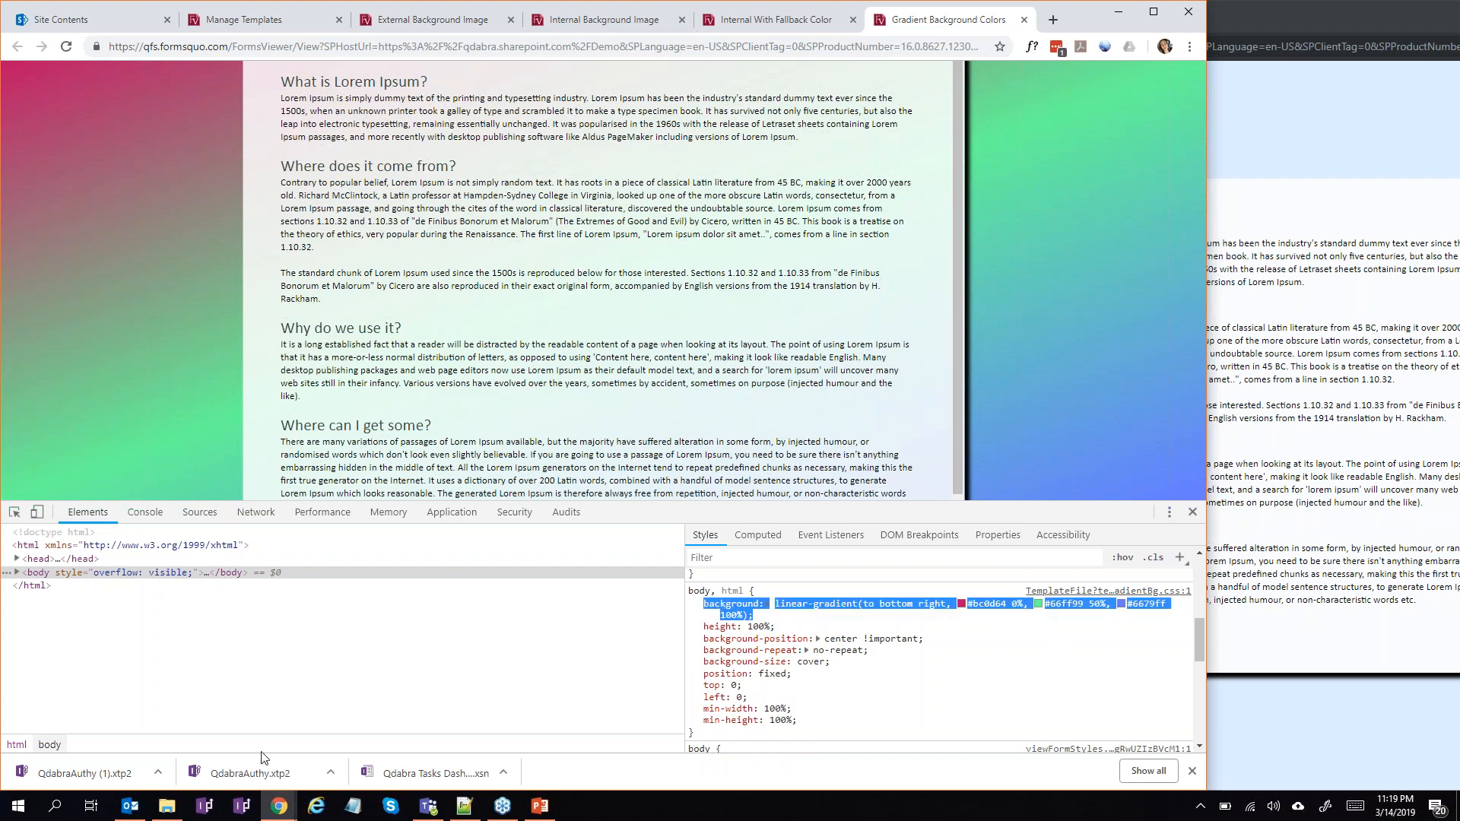
pyautogui.click(168, 807)
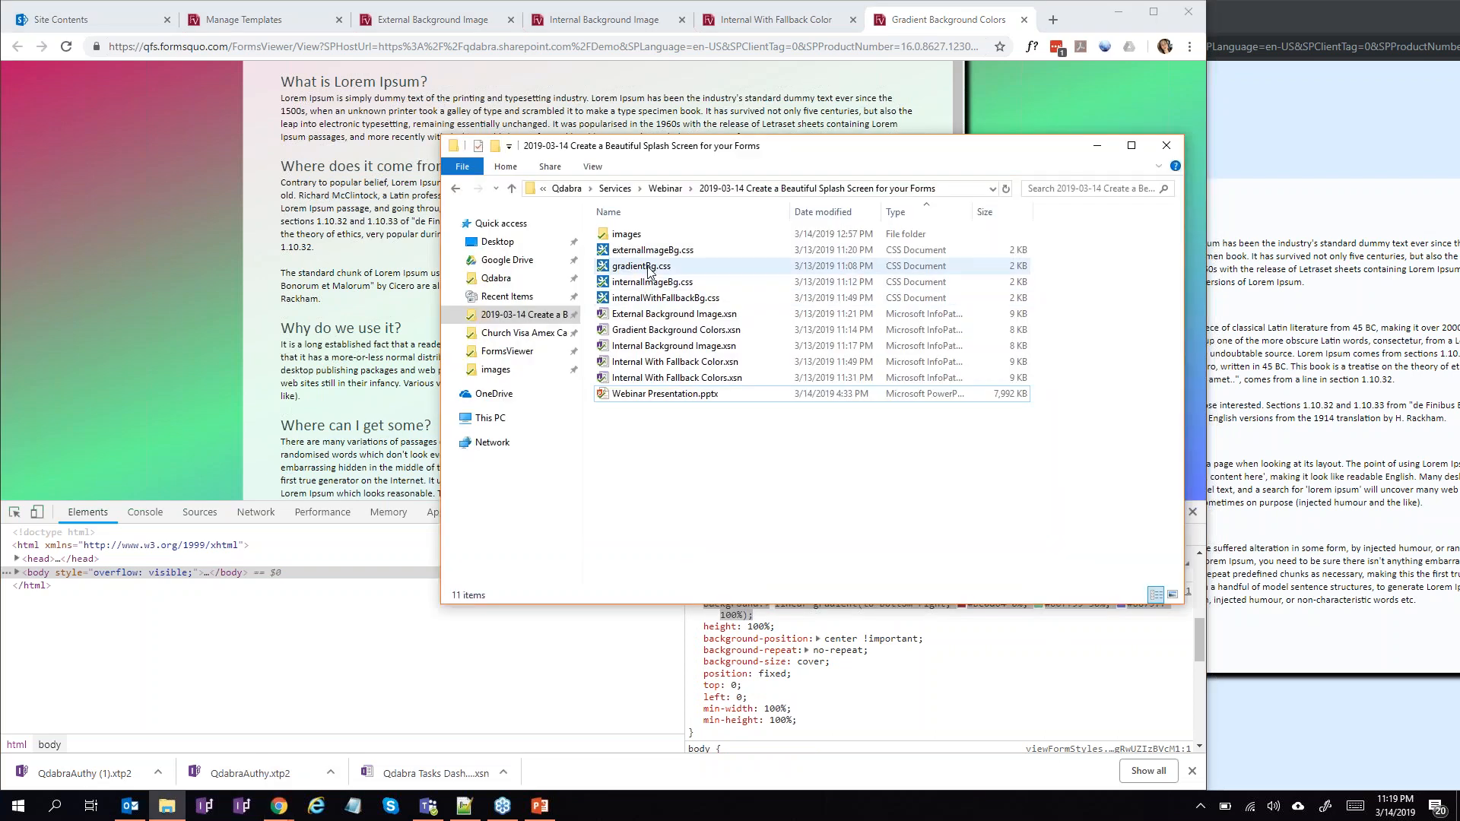
pyautogui.click(648, 269)
pyautogui.rightClick(648, 268)
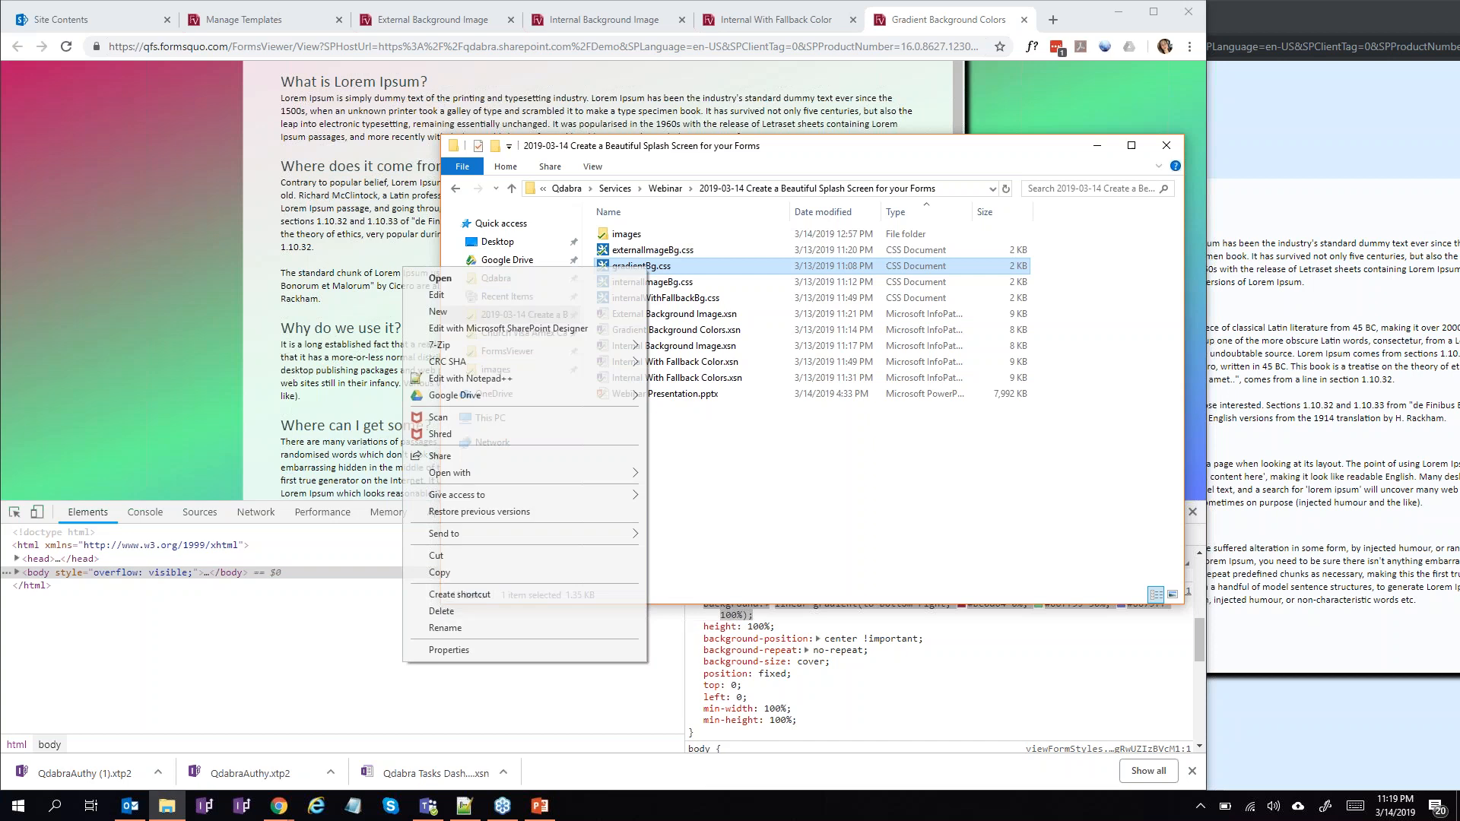
pyautogui.click(531, 378)
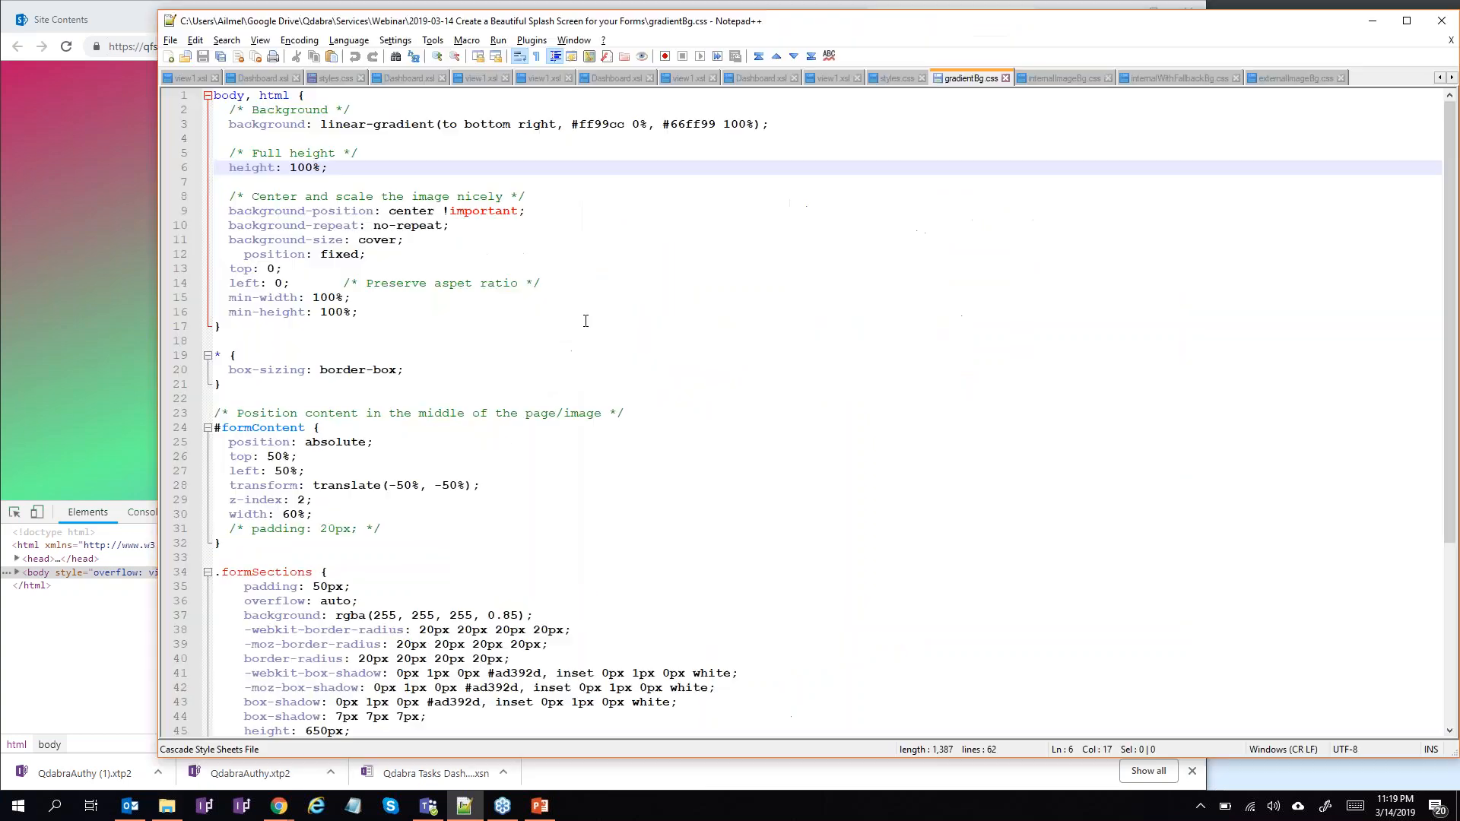
# Step: Replace the background declaration in gradientBg.css with linear-gradient(to bottom right, #bc0d64 0%, #66ff99 50%, #6679ff 100%) and save the file
pyautogui.doubleClick(322, 126)
pyautogui.click(495, 124)
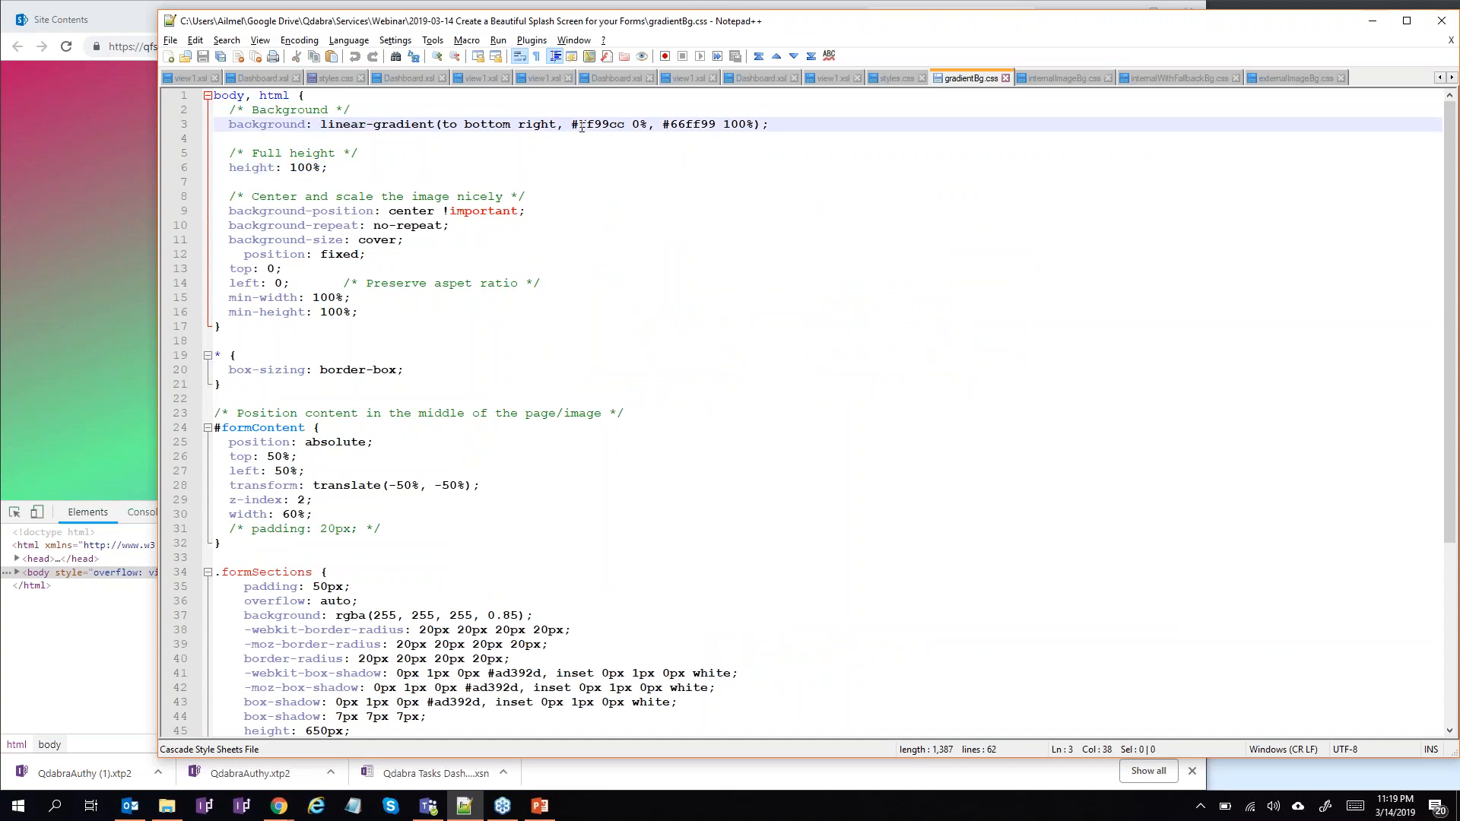
pyautogui.click(677, 124)
pyautogui.moveTo(229, 126); pyautogui.dragTo(762, 123)
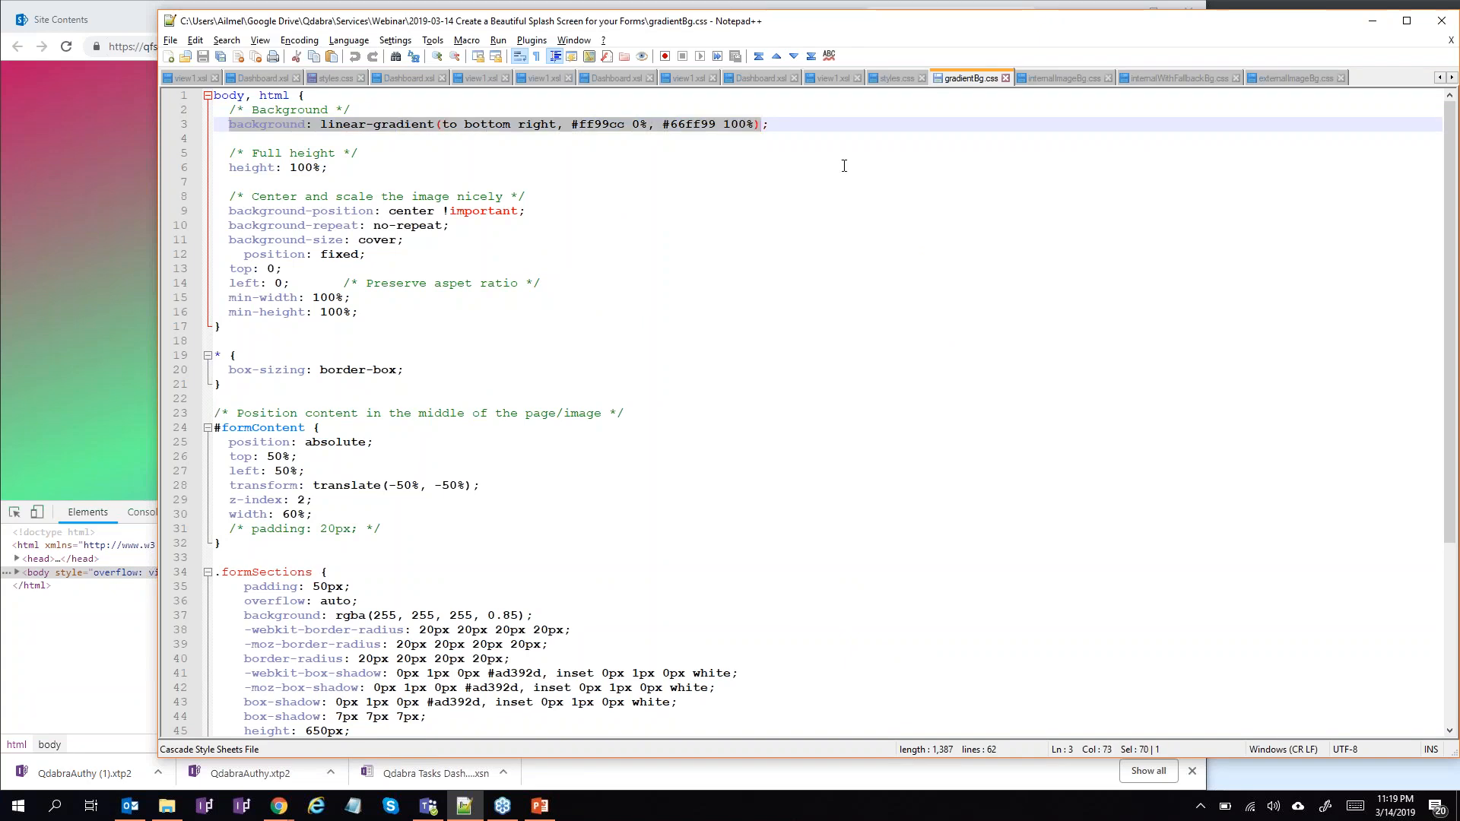
pyautogui.hotkey('ctrl', 'v')
pyautogui.press('BackSpace')
pyautogui.press('Right')
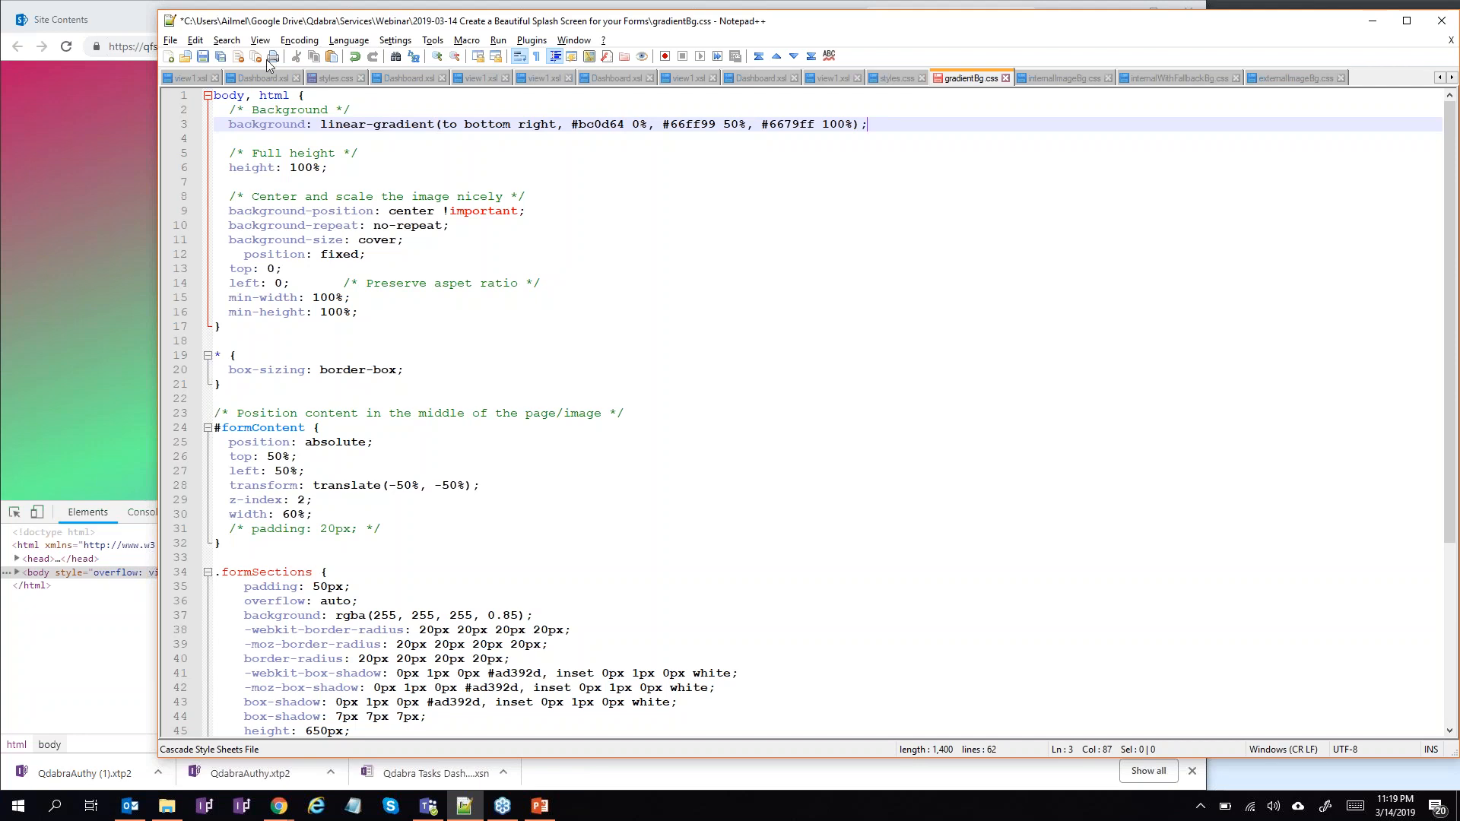
pyautogui.click(202, 56)
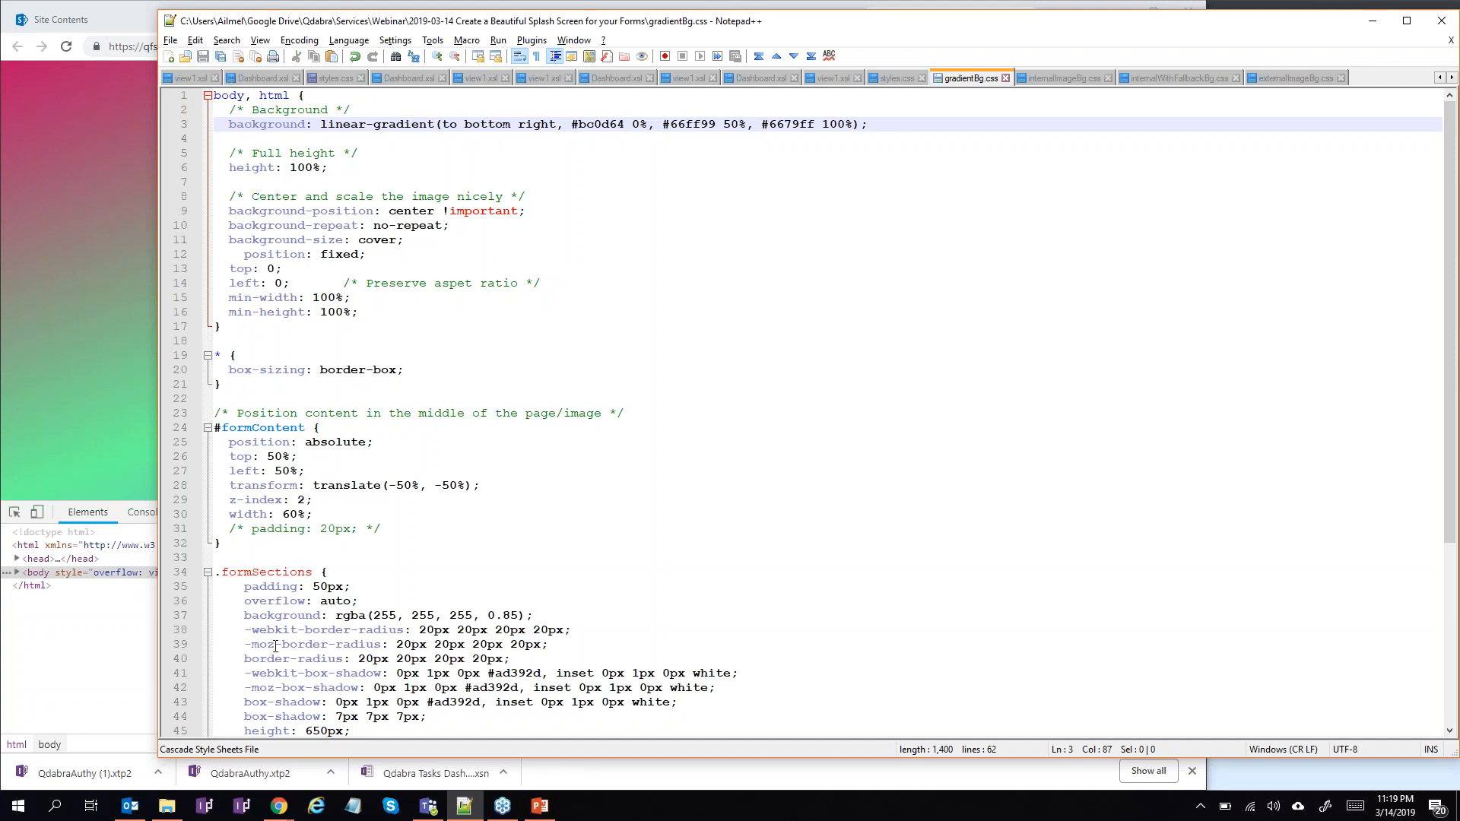
# Step: Open Gradient Background Colors.xsn from the webinar folder in InfoPath design mode and widen the InfoPath window
pyautogui.click(165, 808)
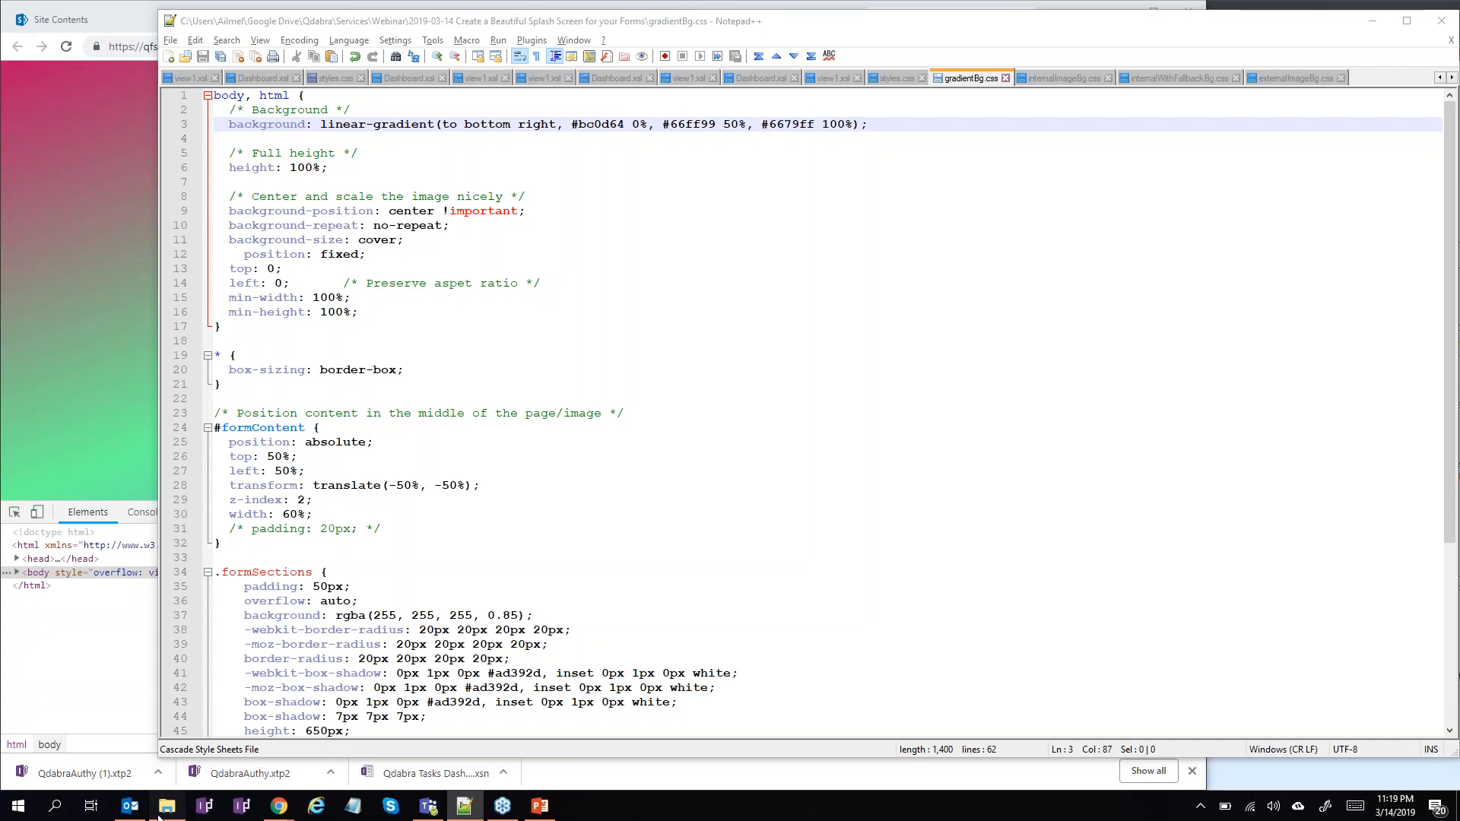
pyautogui.click(706, 333)
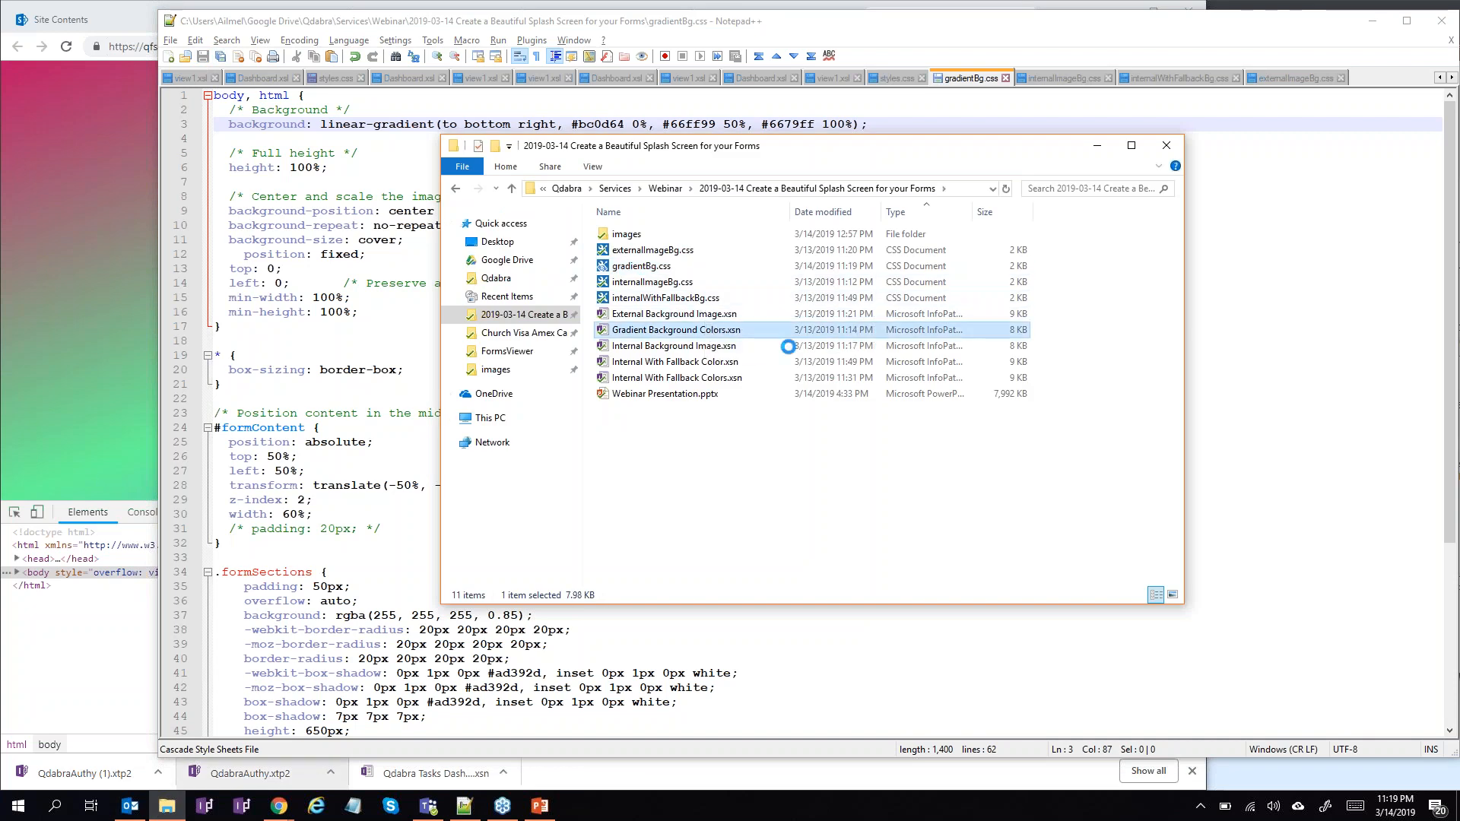
pyautogui.rightClick(707, 331)
pyautogui.click(636, 355)
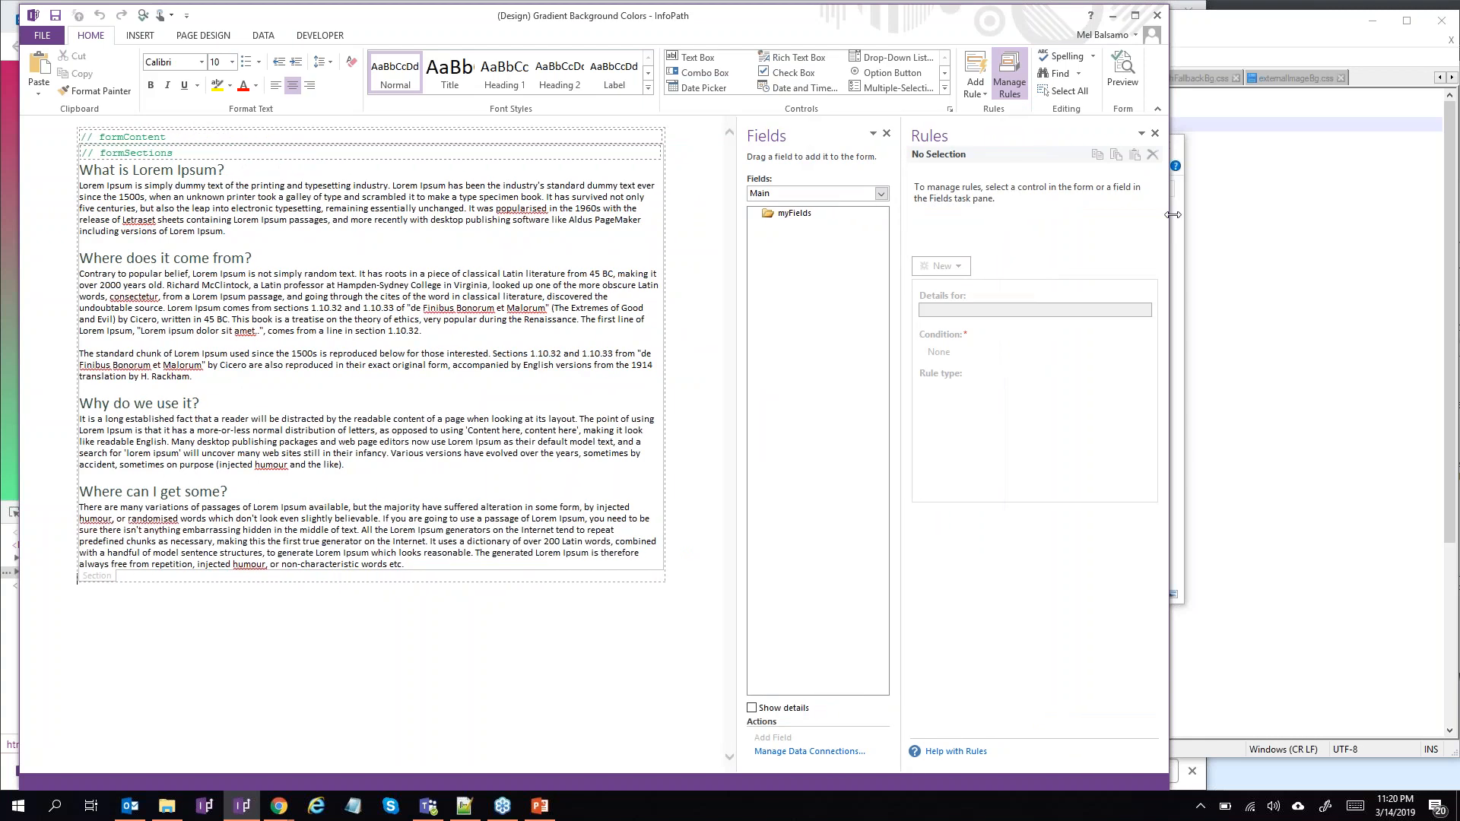
pyautogui.moveTo(1173, 214); pyautogui.dragTo(1226, 216)
pyautogui.click(474, 253)
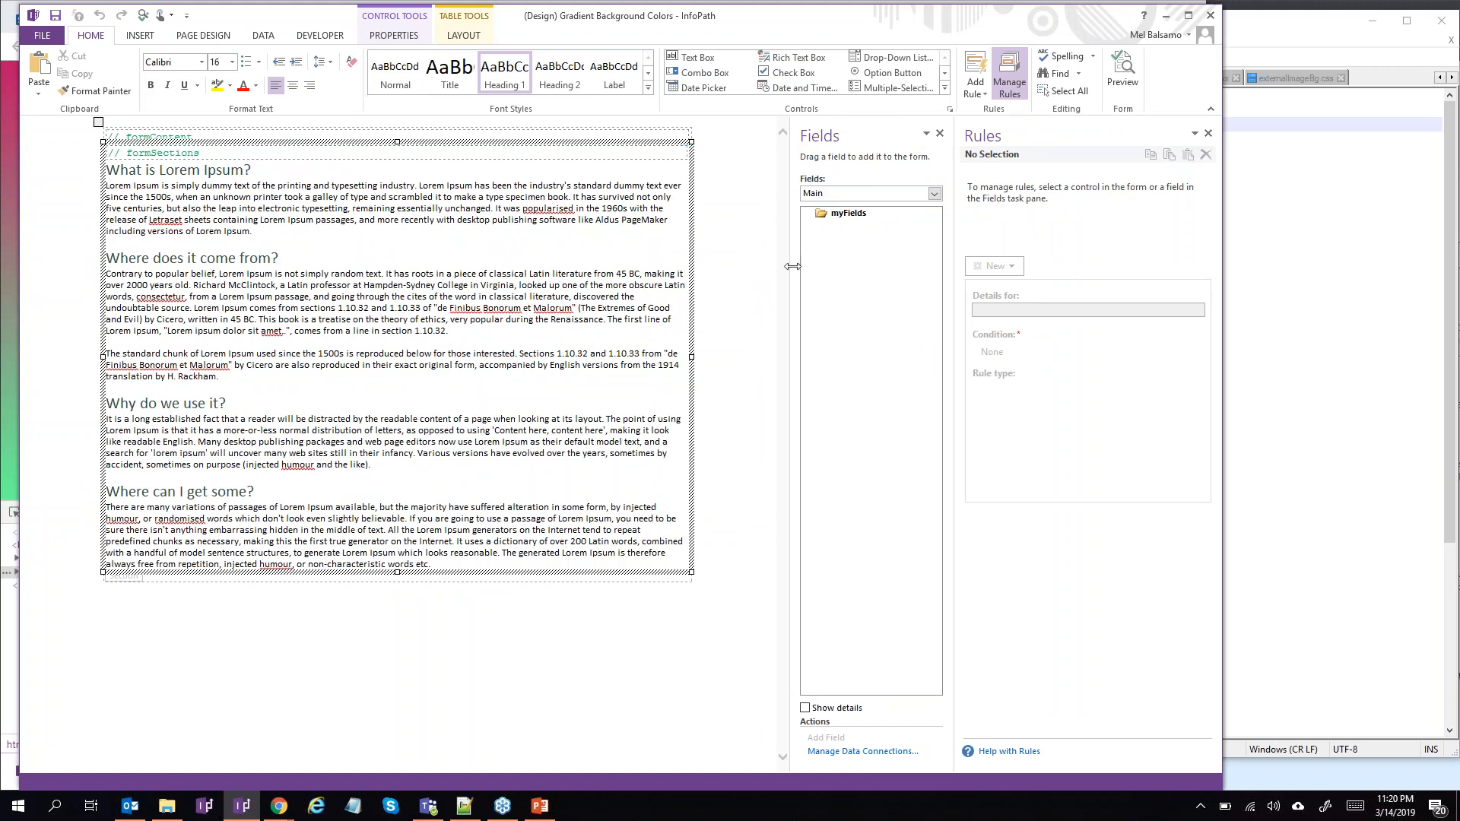
pyautogui.click(760, 270)
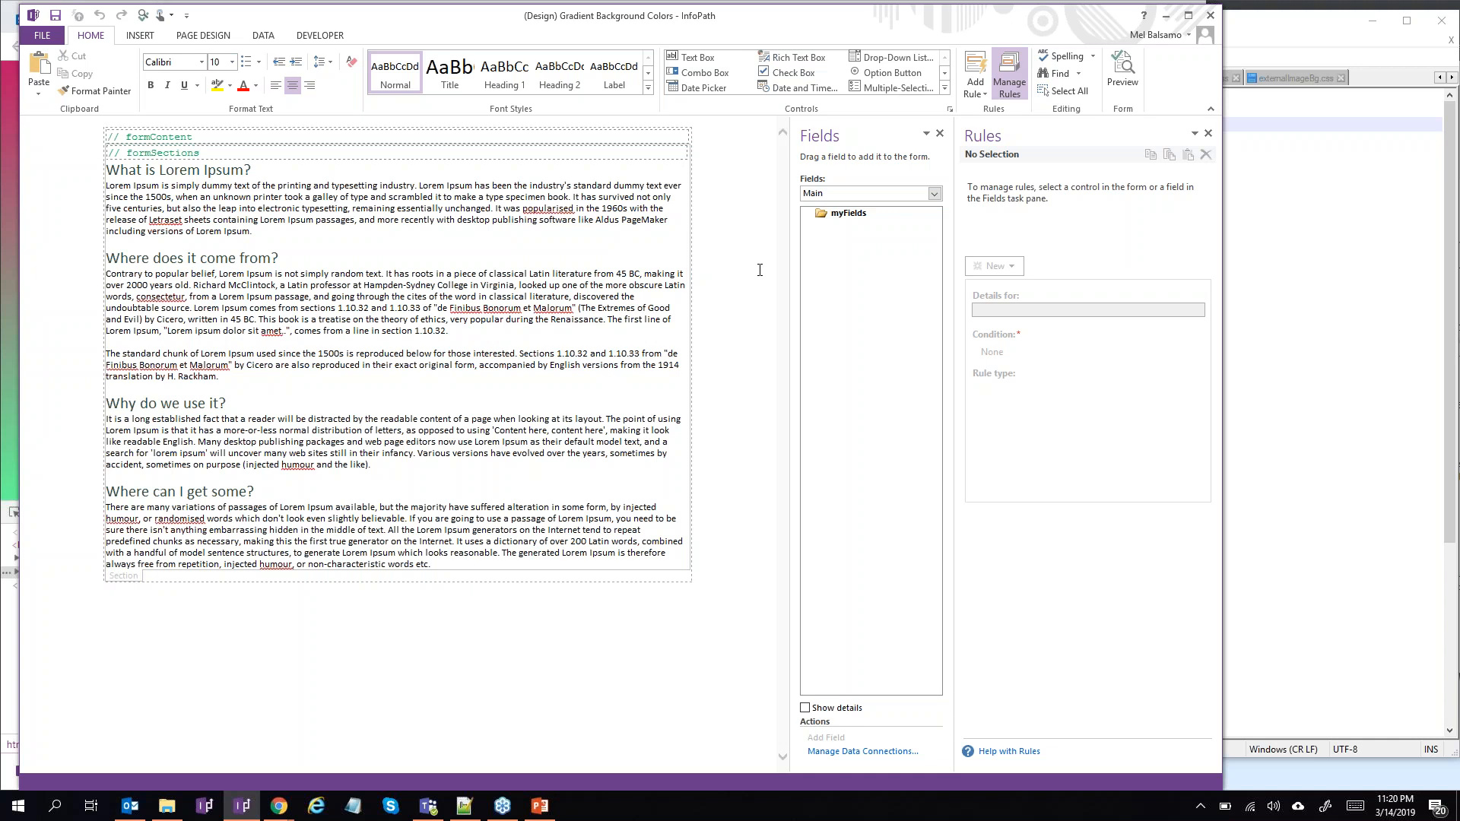
# Step: Show the rules on the finishedLoading field of the QdabraRules secondary data source
pyautogui.click(900, 195)
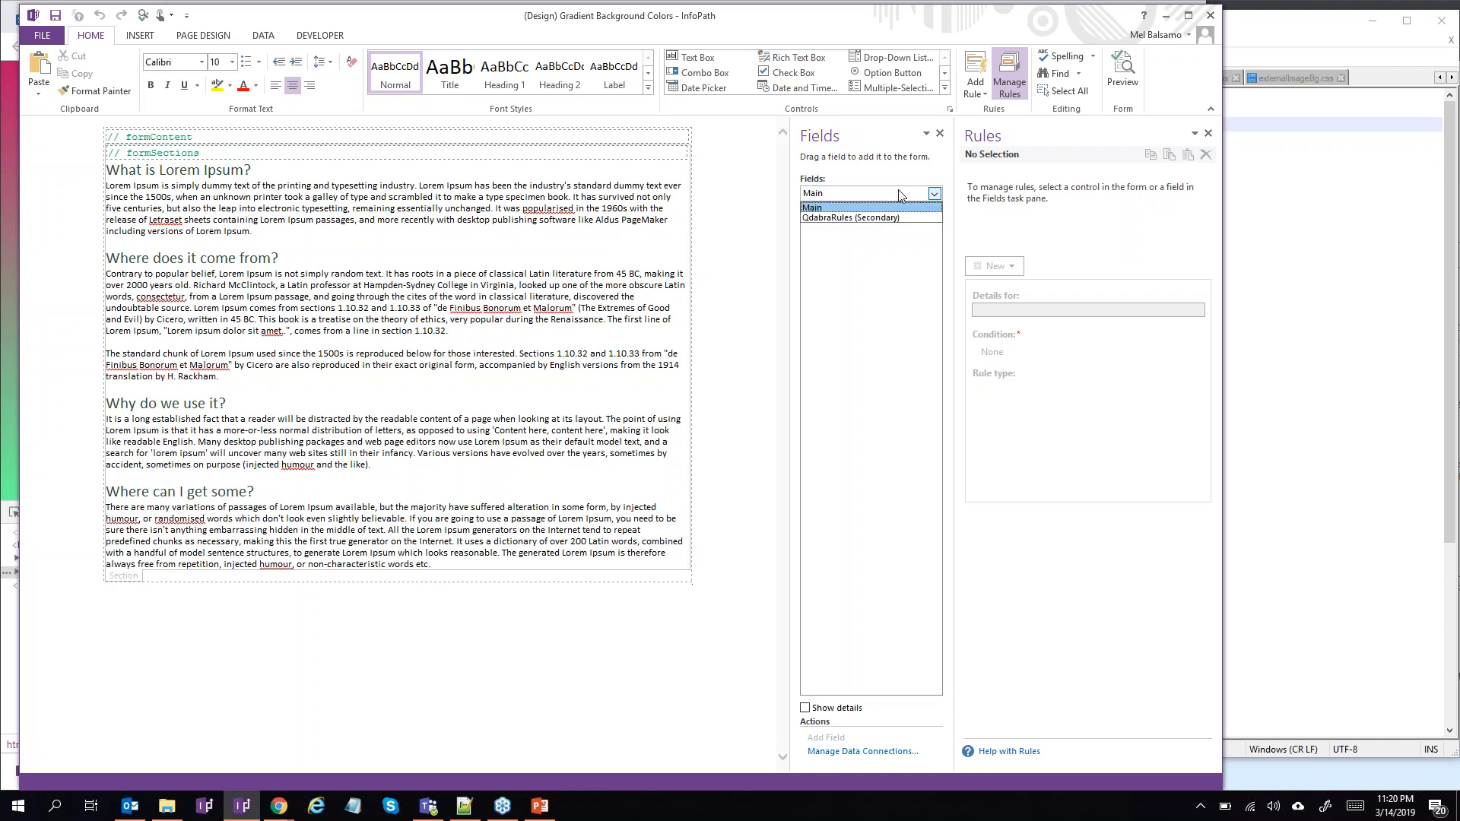
pyautogui.click(852, 217)
pyautogui.click(878, 239)
# Step: Replace the template's gradientBg.css resource file with the edited copy from the webinar folder, and widen the Rules pane
pyautogui.click(266, 37)
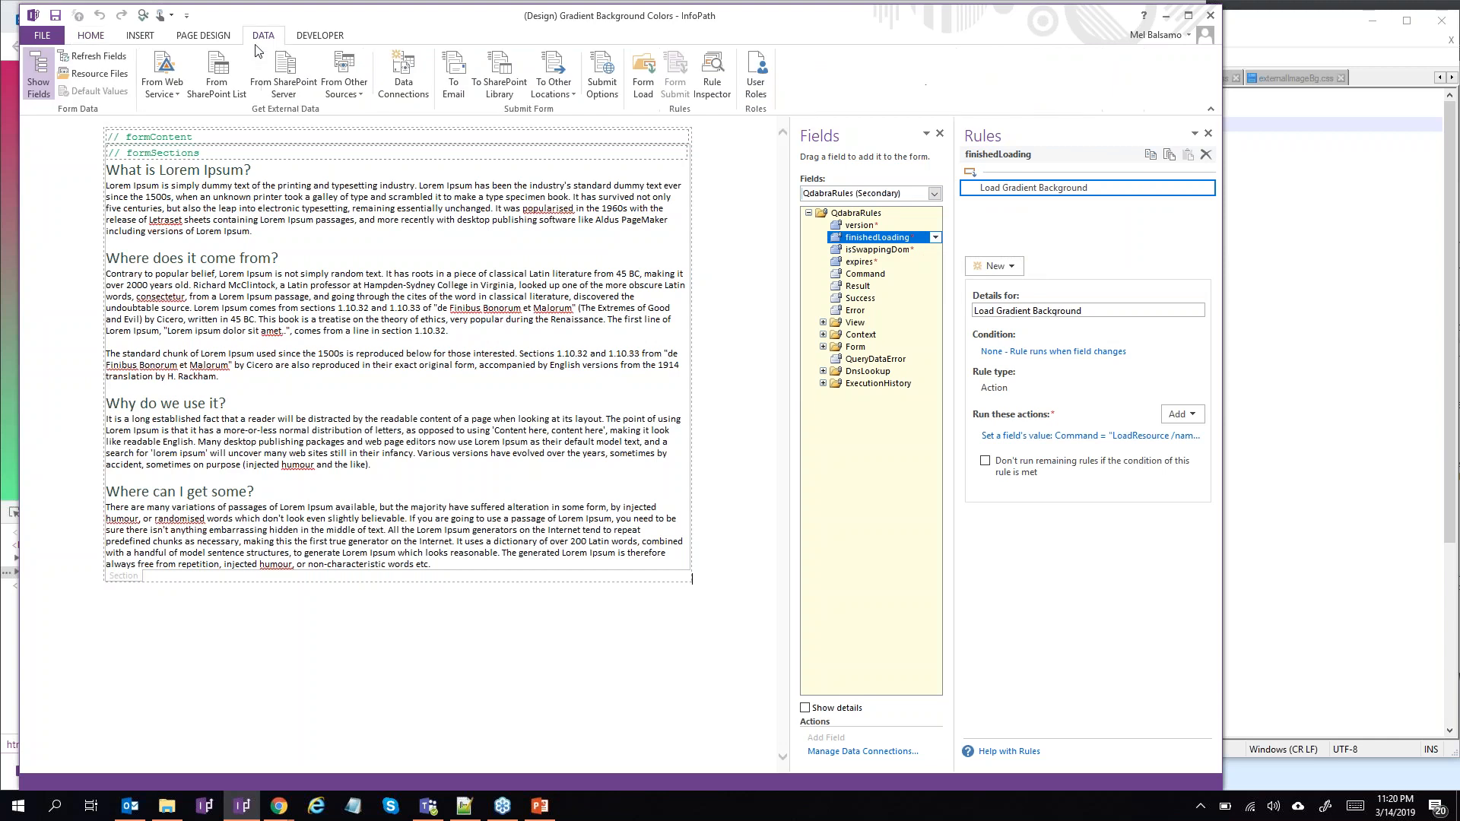
pyautogui.click(94, 73)
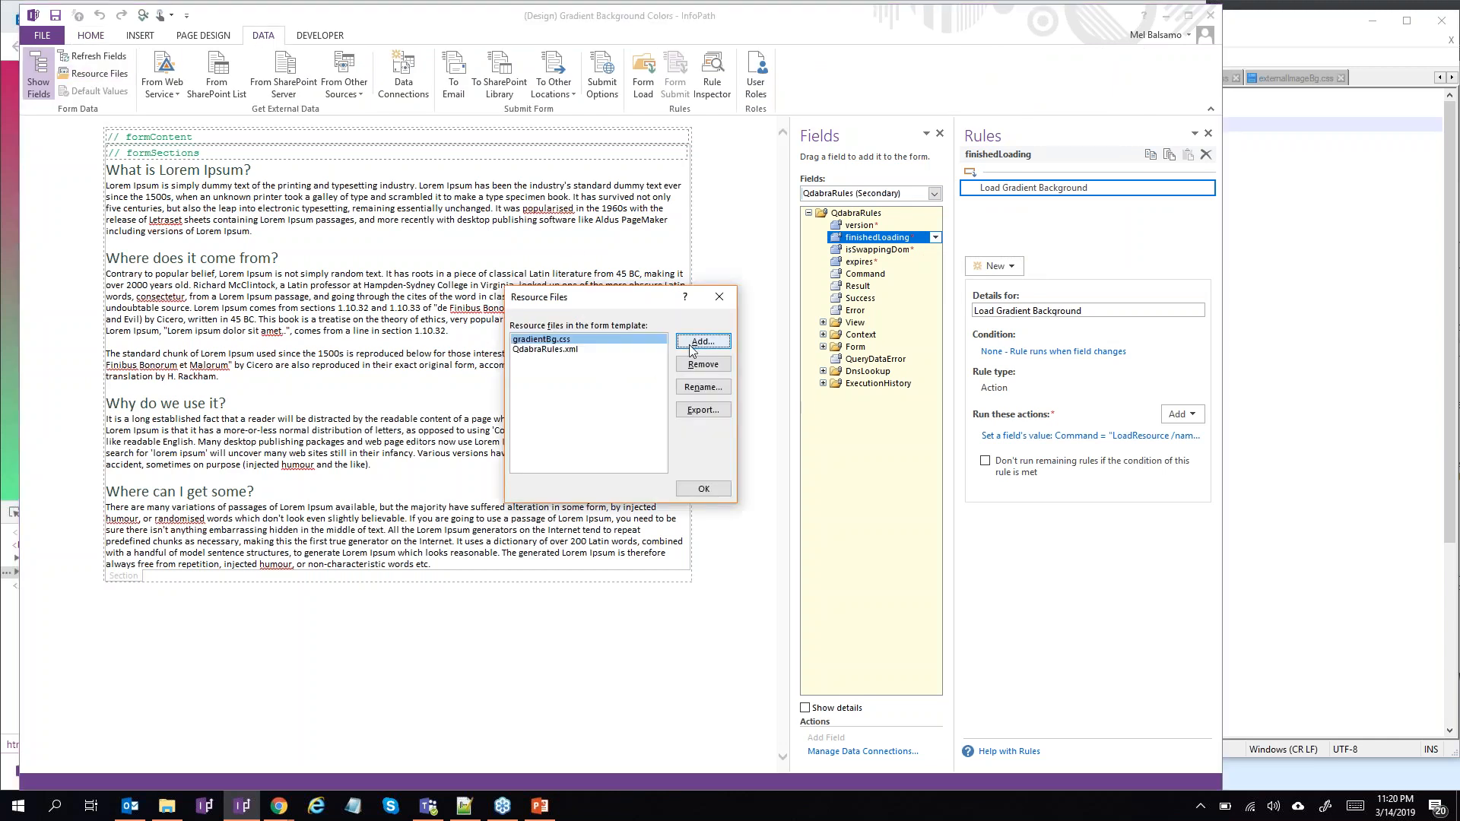
pyautogui.click(691, 348)
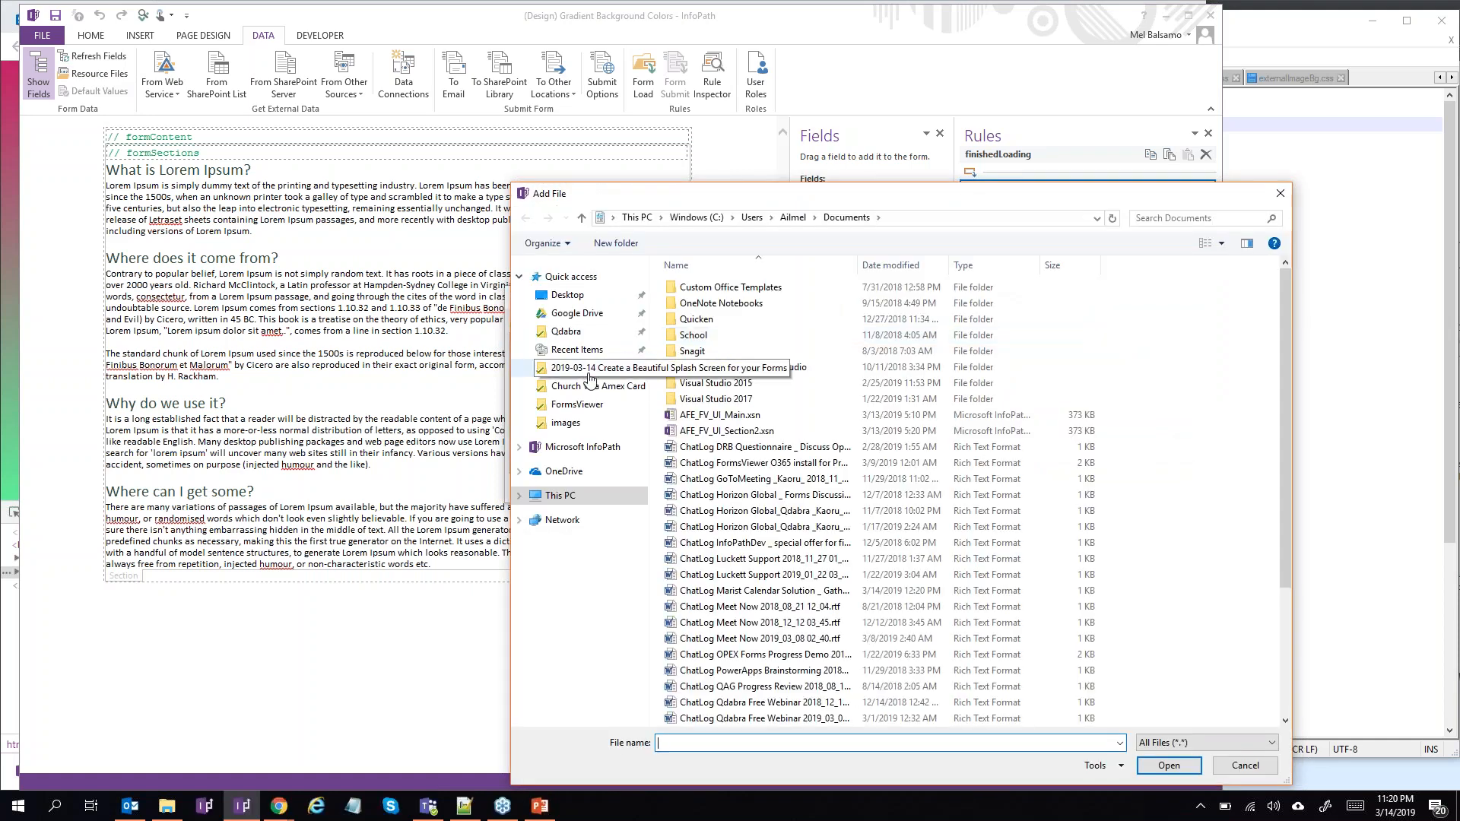
pyautogui.click(590, 373)
pyautogui.click(710, 293)
pyautogui.click(1172, 764)
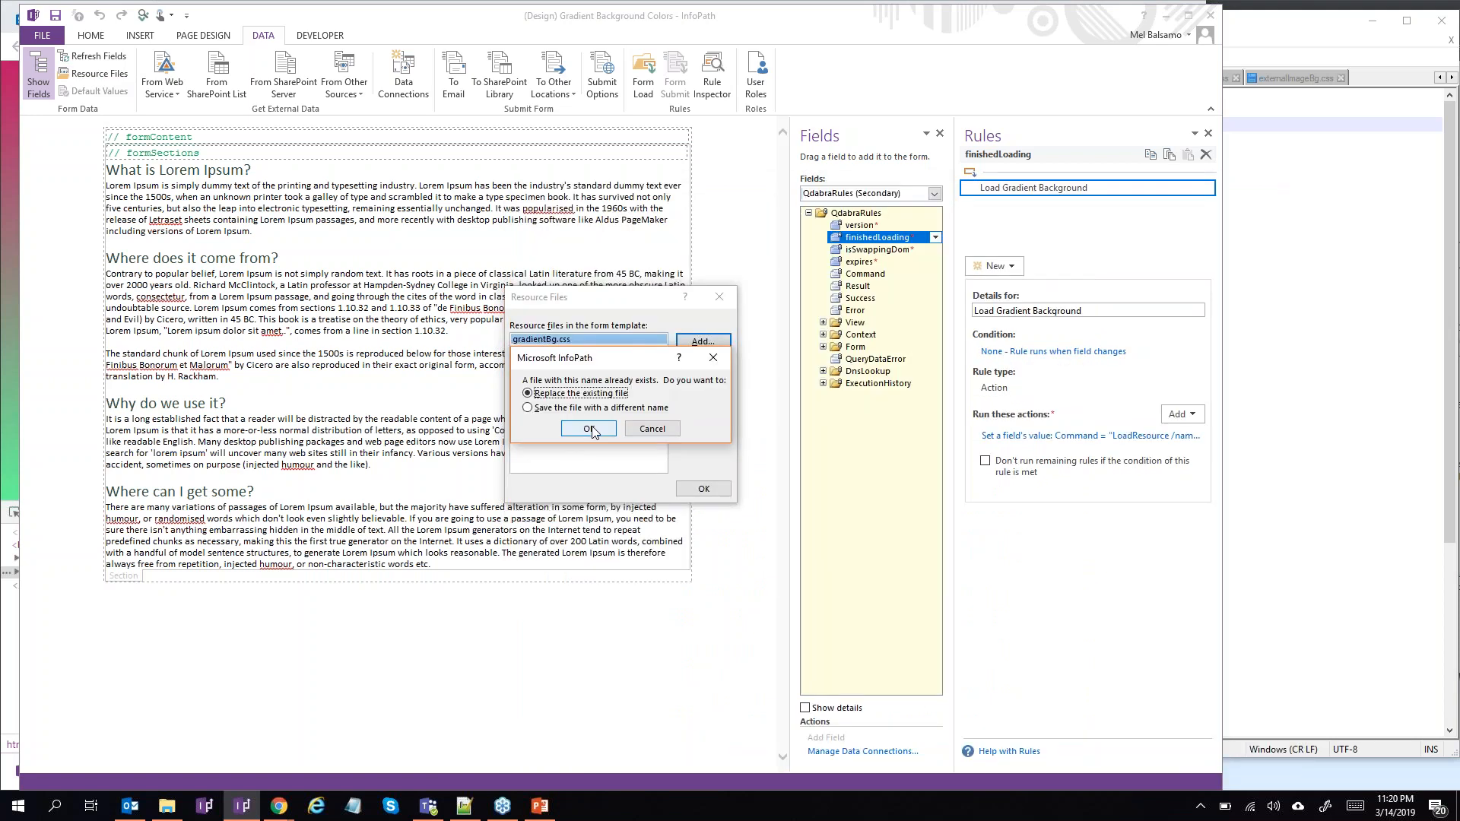
pyautogui.click(590, 430)
pyautogui.click(704, 491)
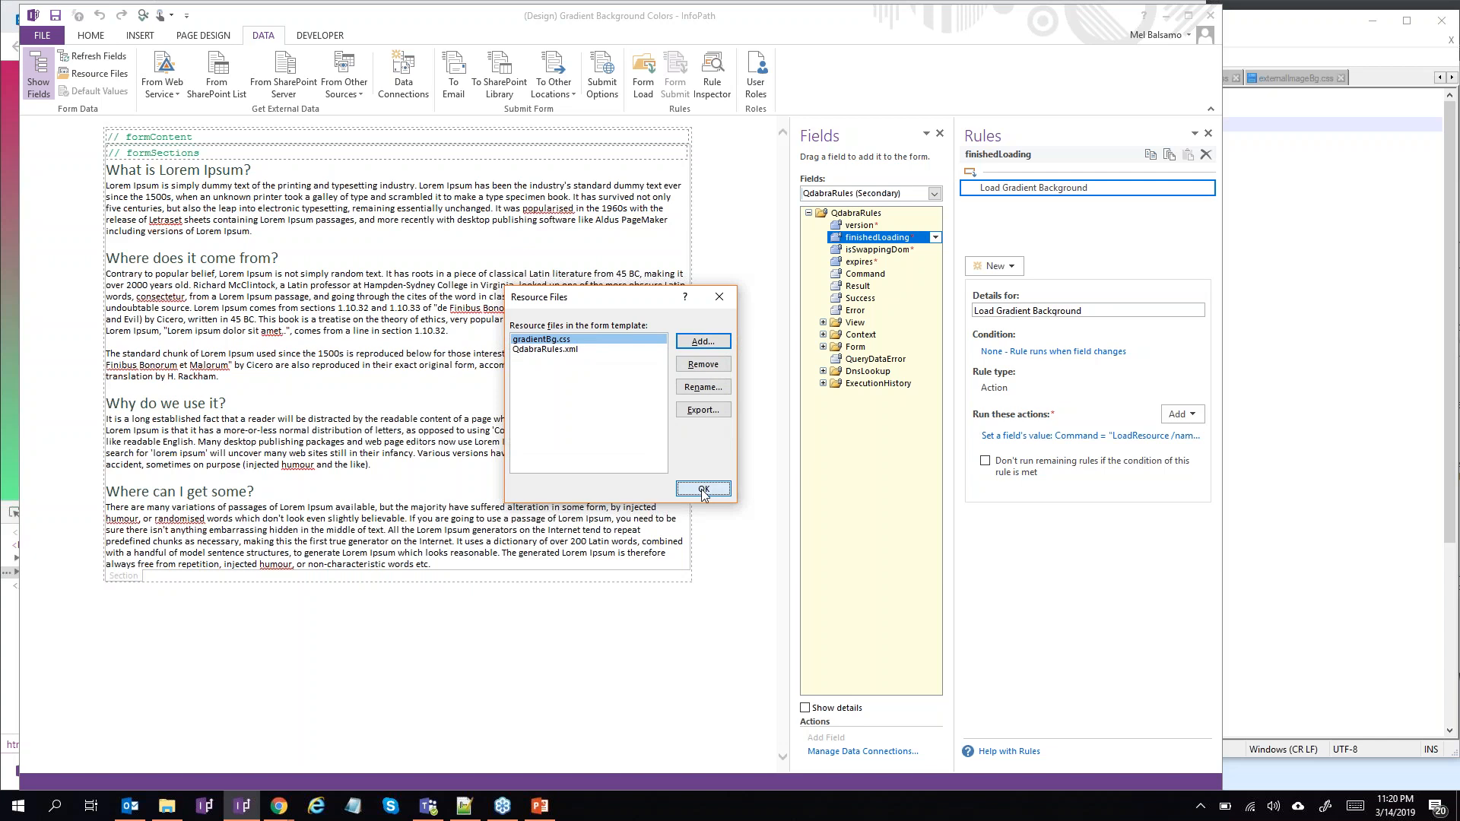
pyautogui.moveTo(955, 388); pyautogui.dragTo(857, 388)
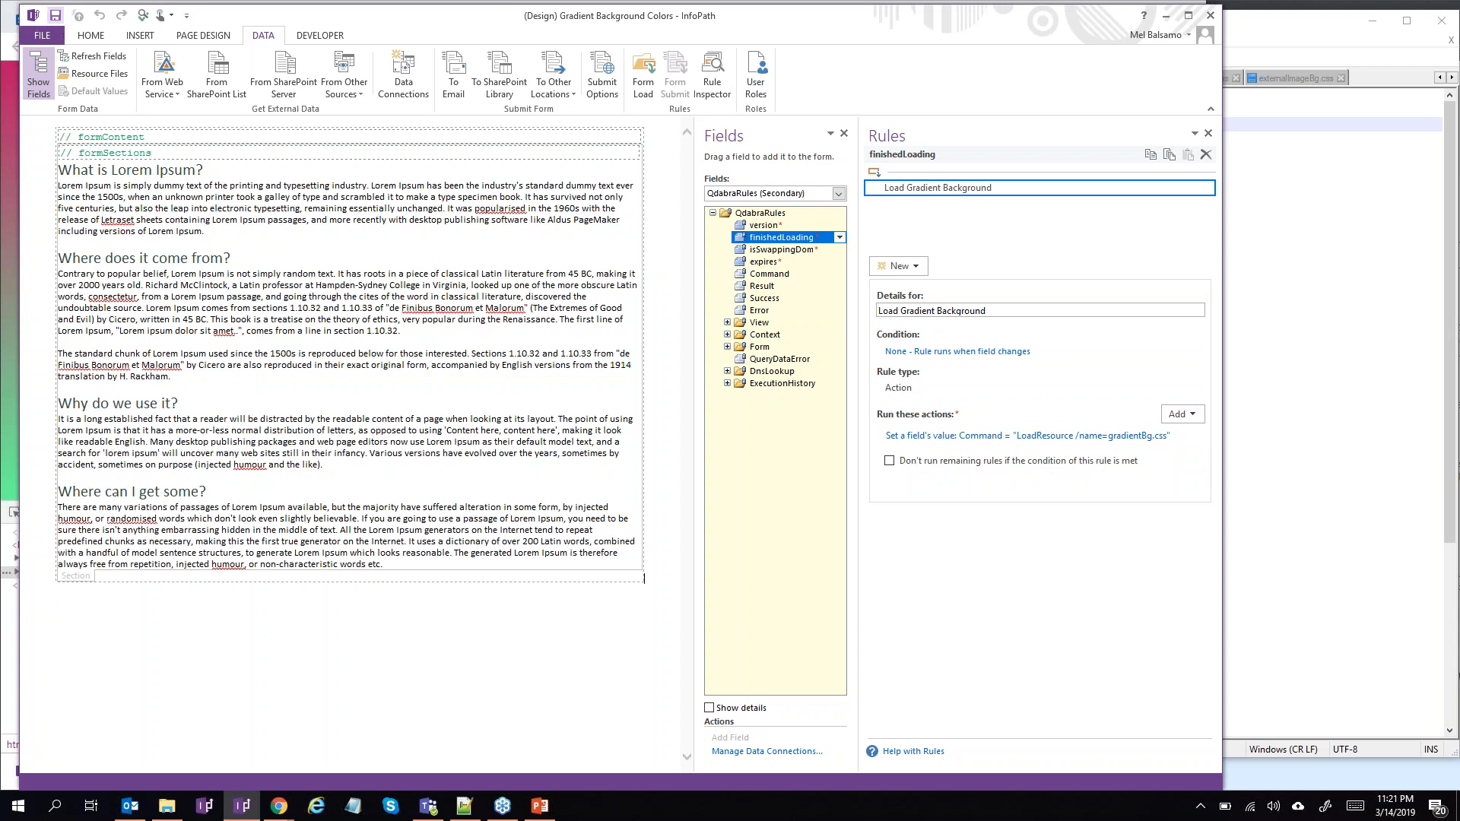
# Step: In Chrome, close all tabs after Manage Templates and open the update page of the Gradient Background Colors template
pyautogui.click(286, 816)
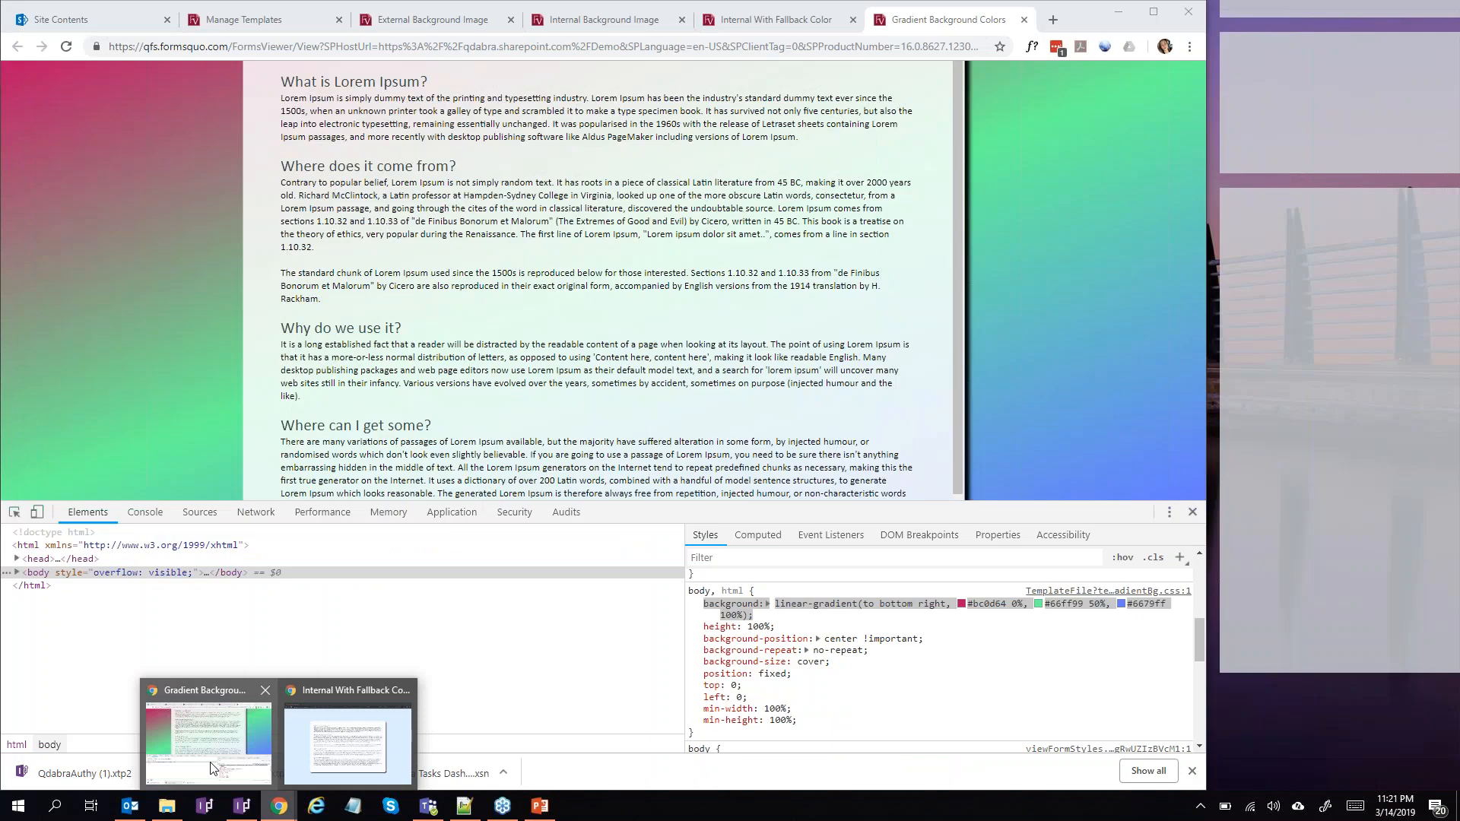
pyautogui.click(212, 769)
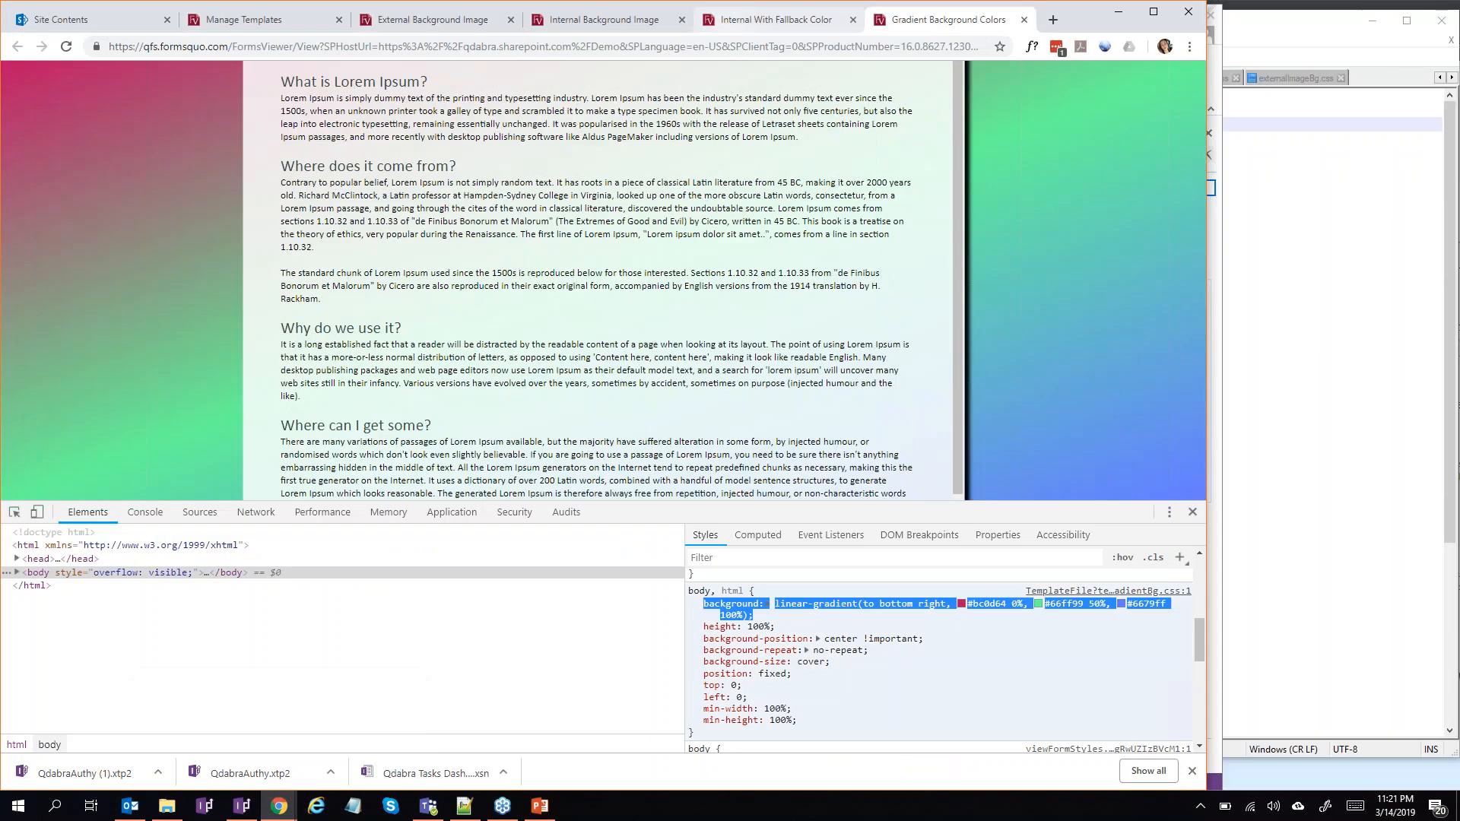
pyautogui.rightClick(270, 21)
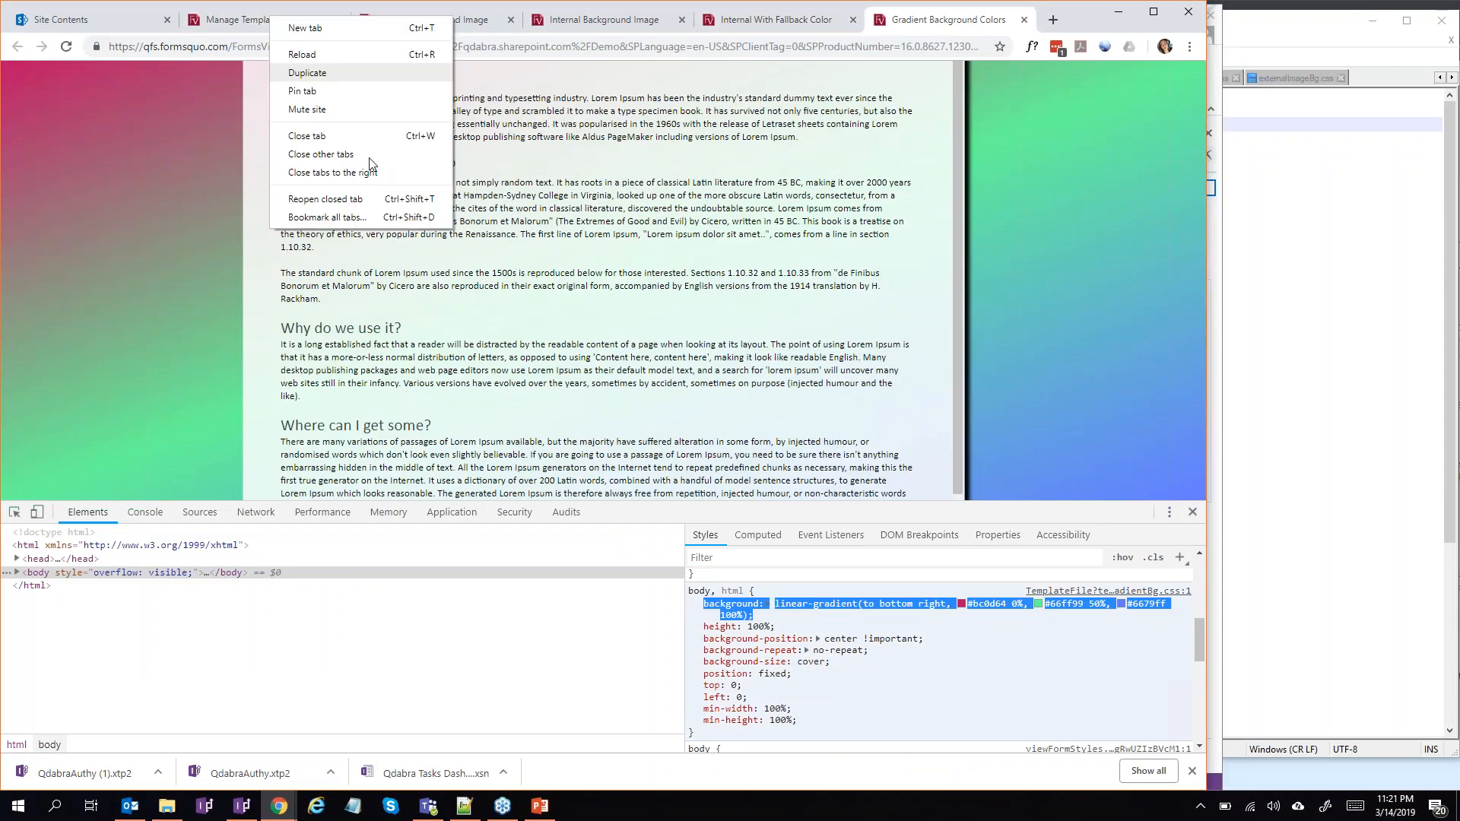
pyautogui.click(304, 170)
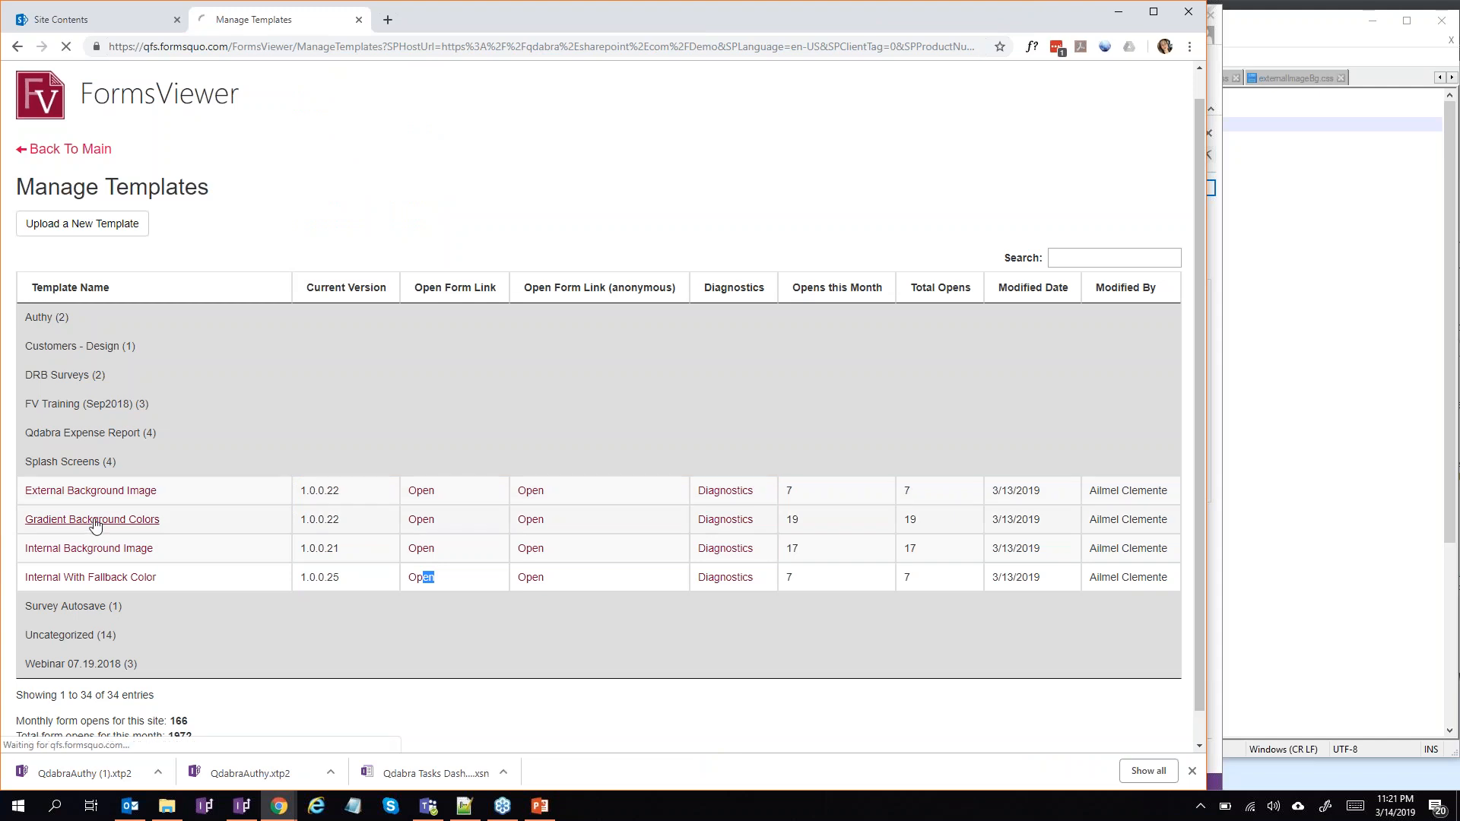
pyautogui.click(95, 520)
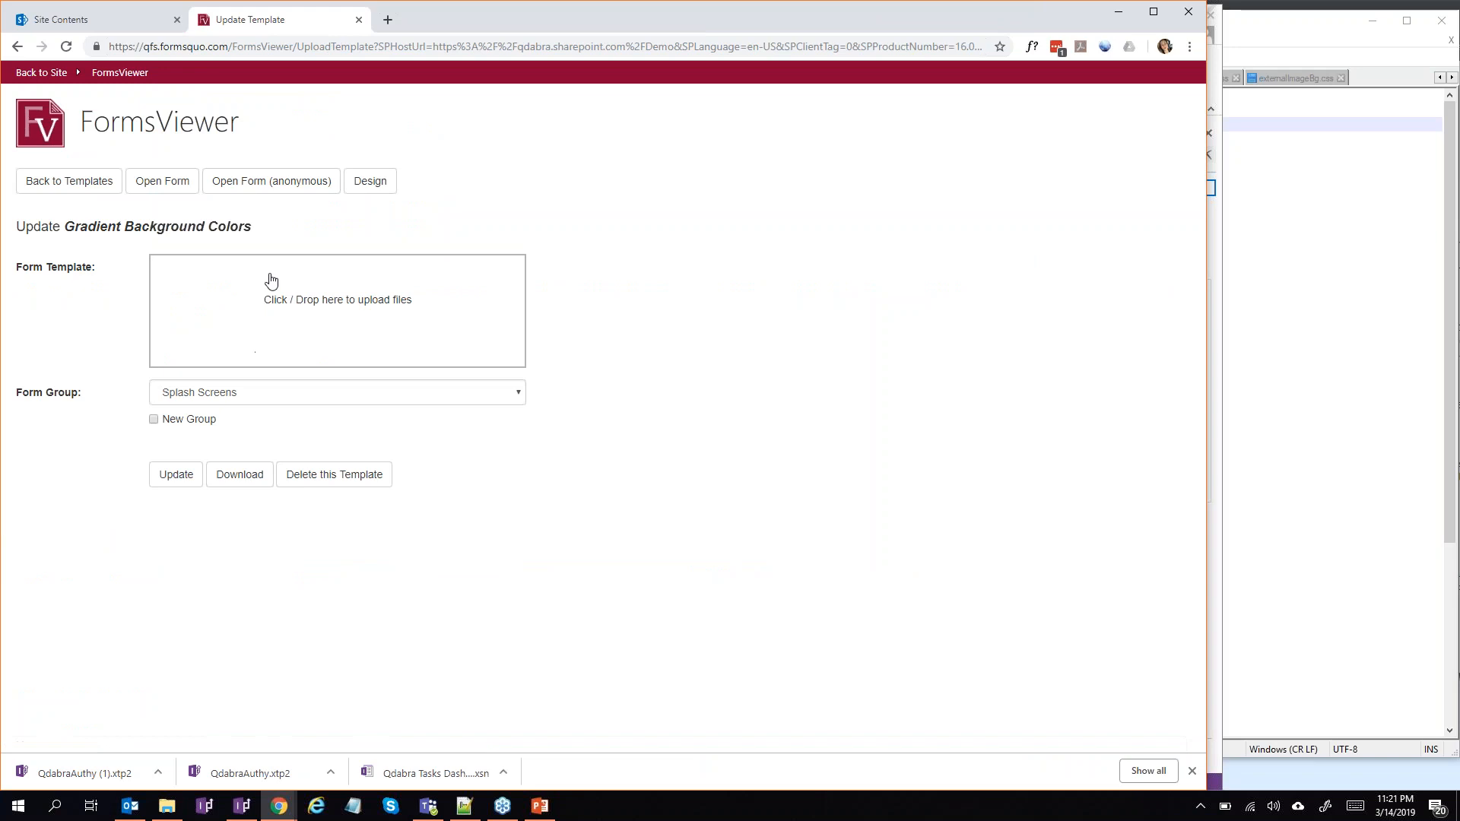
# Step: Upload Gradient Background Colors.xsn from the webinar folder, update the template in the Splash Screens group, and open its form
pyautogui.click(271, 281)
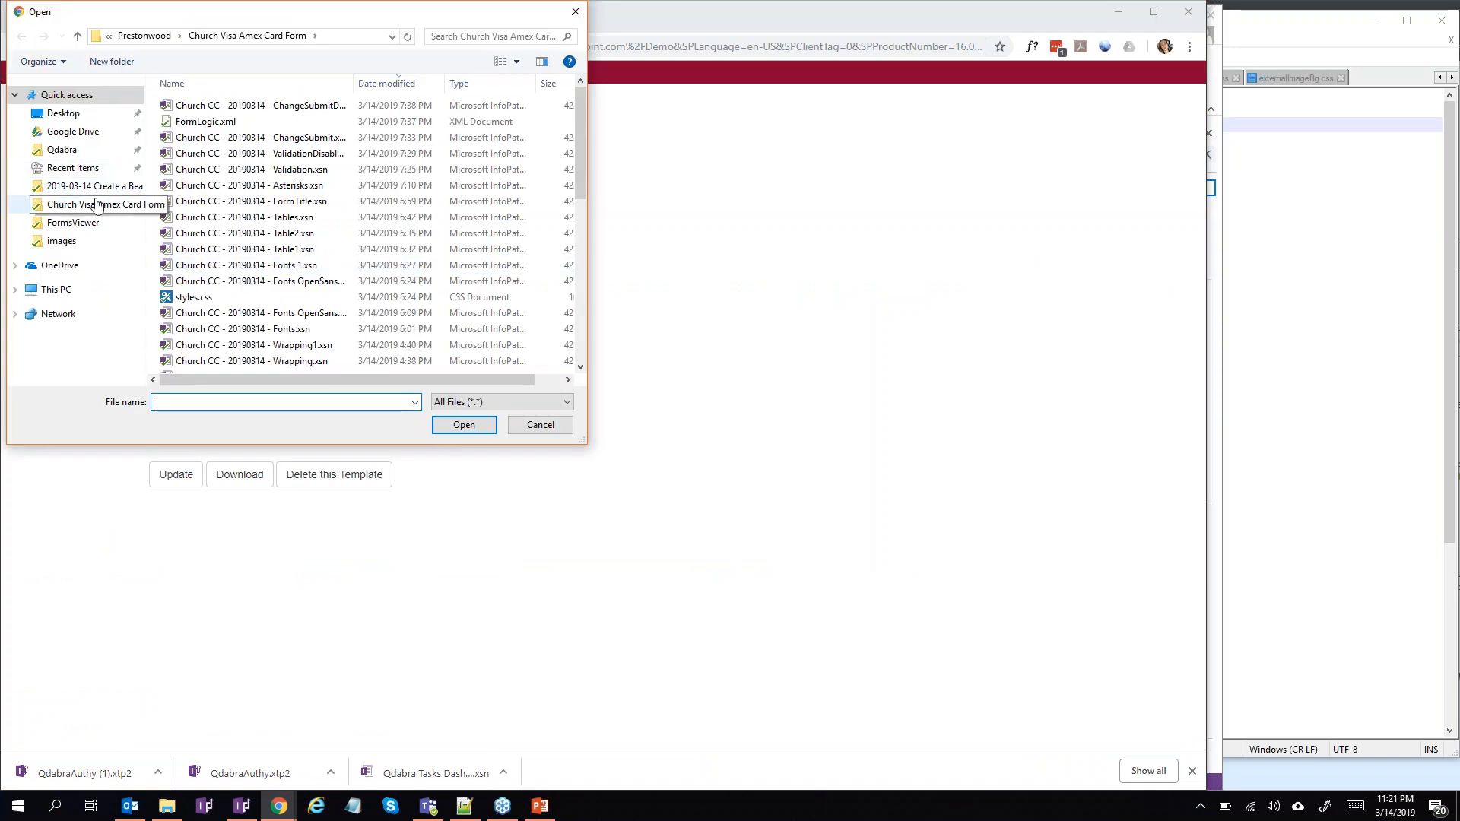
pyautogui.click(101, 188)
pyautogui.click(229, 106)
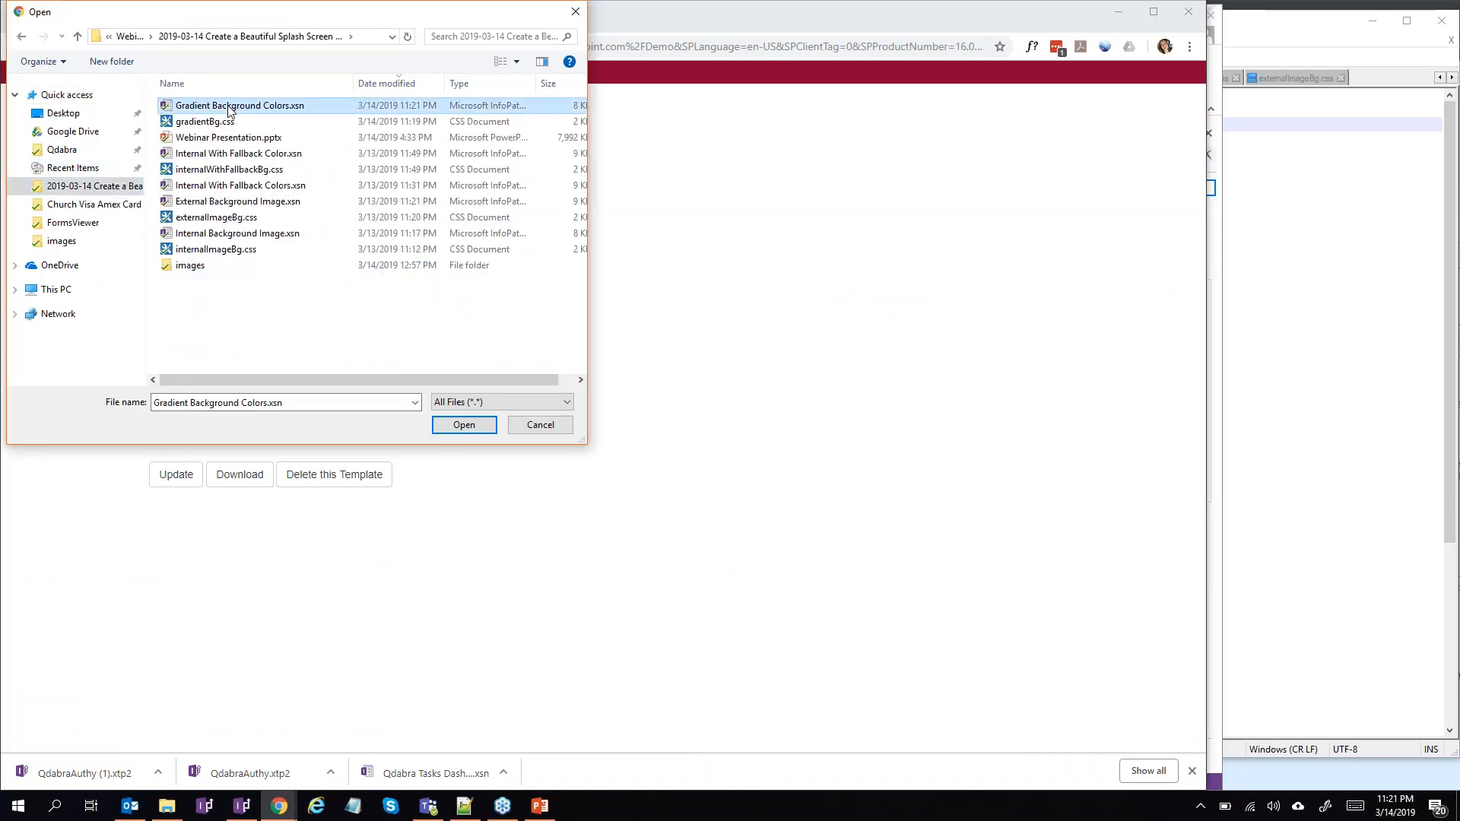
pyautogui.doubleClick(229, 110)
pyautogui.click(170, 533)
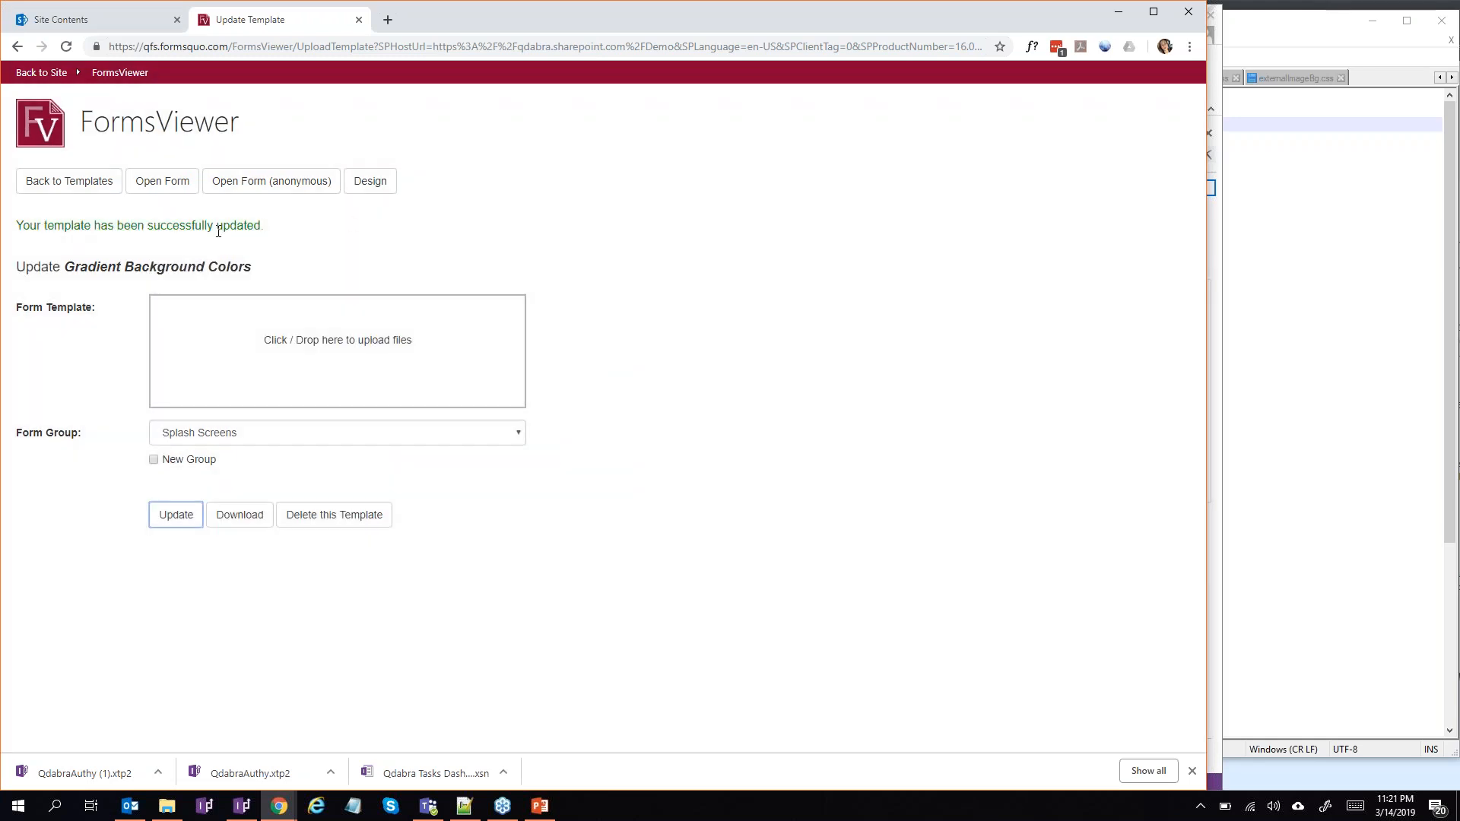
pyautogui.click(185, 192)
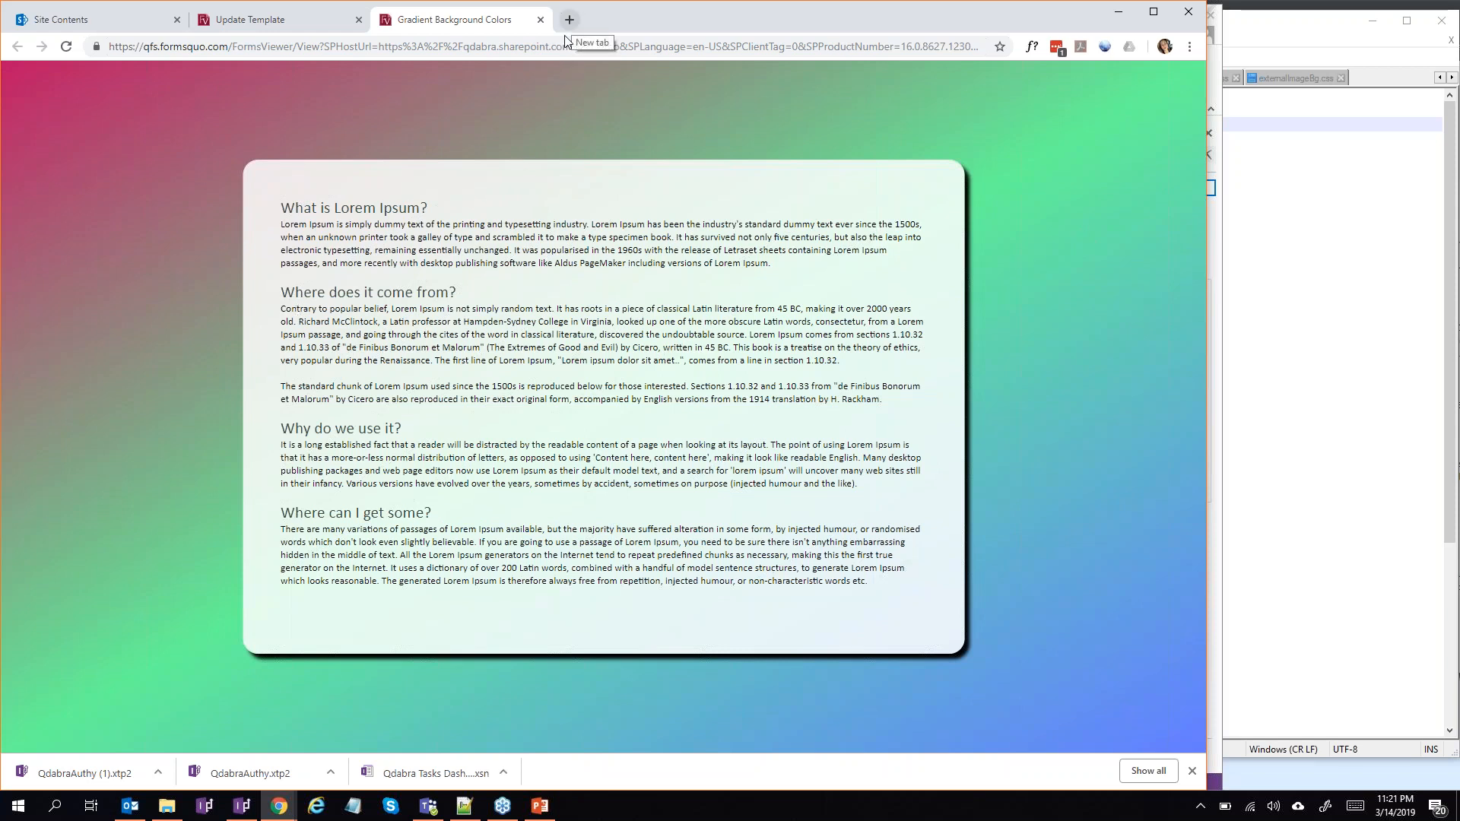
# Step: Load Qdabra's Office 365 Team Site in a new tab and show its Timesheet Dashboard
pyautogui.moveTo(279, 805)
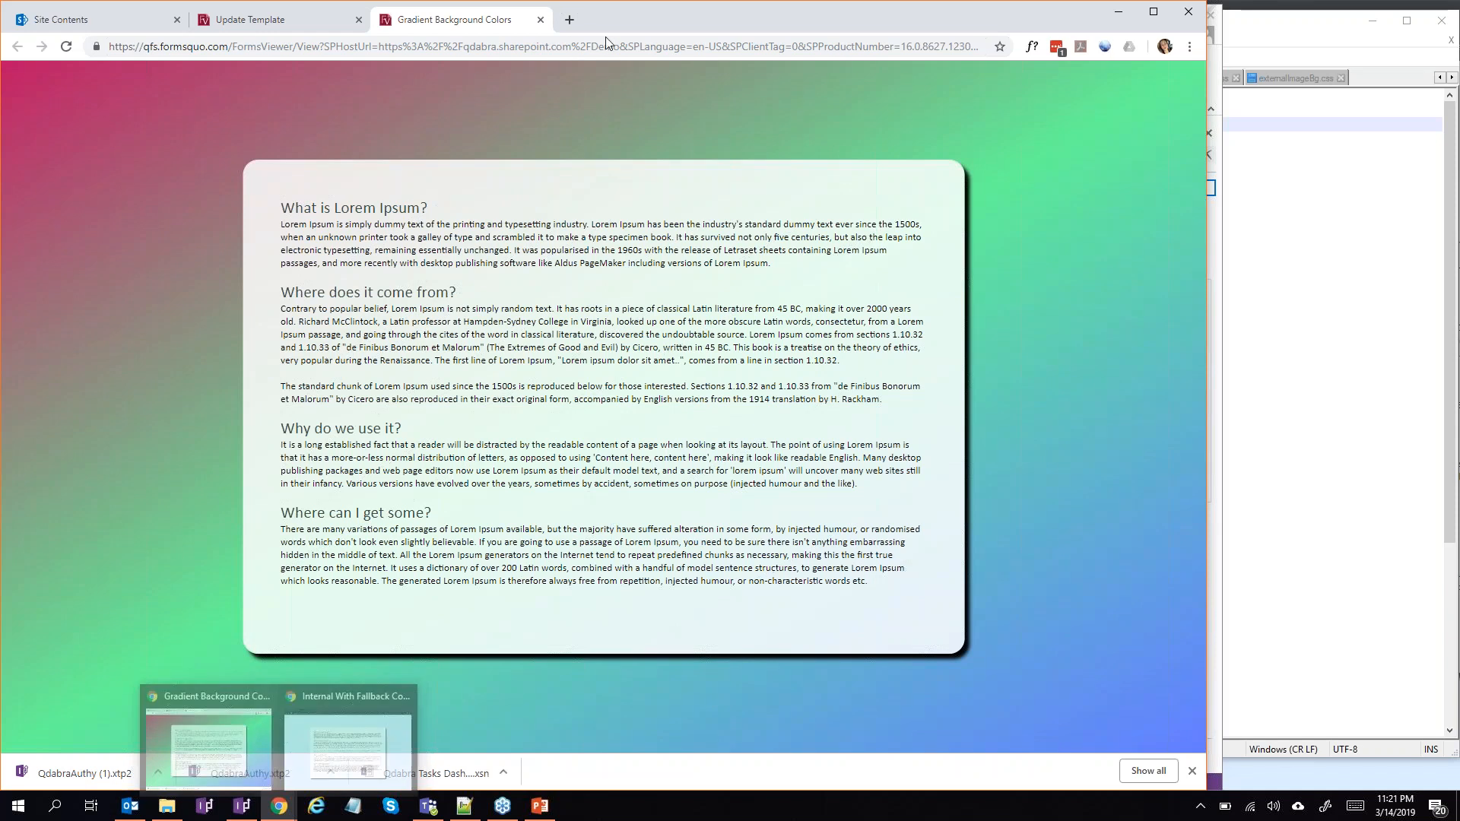
pyautogui.click(571, 20)
pyautogui.click(122, 75)
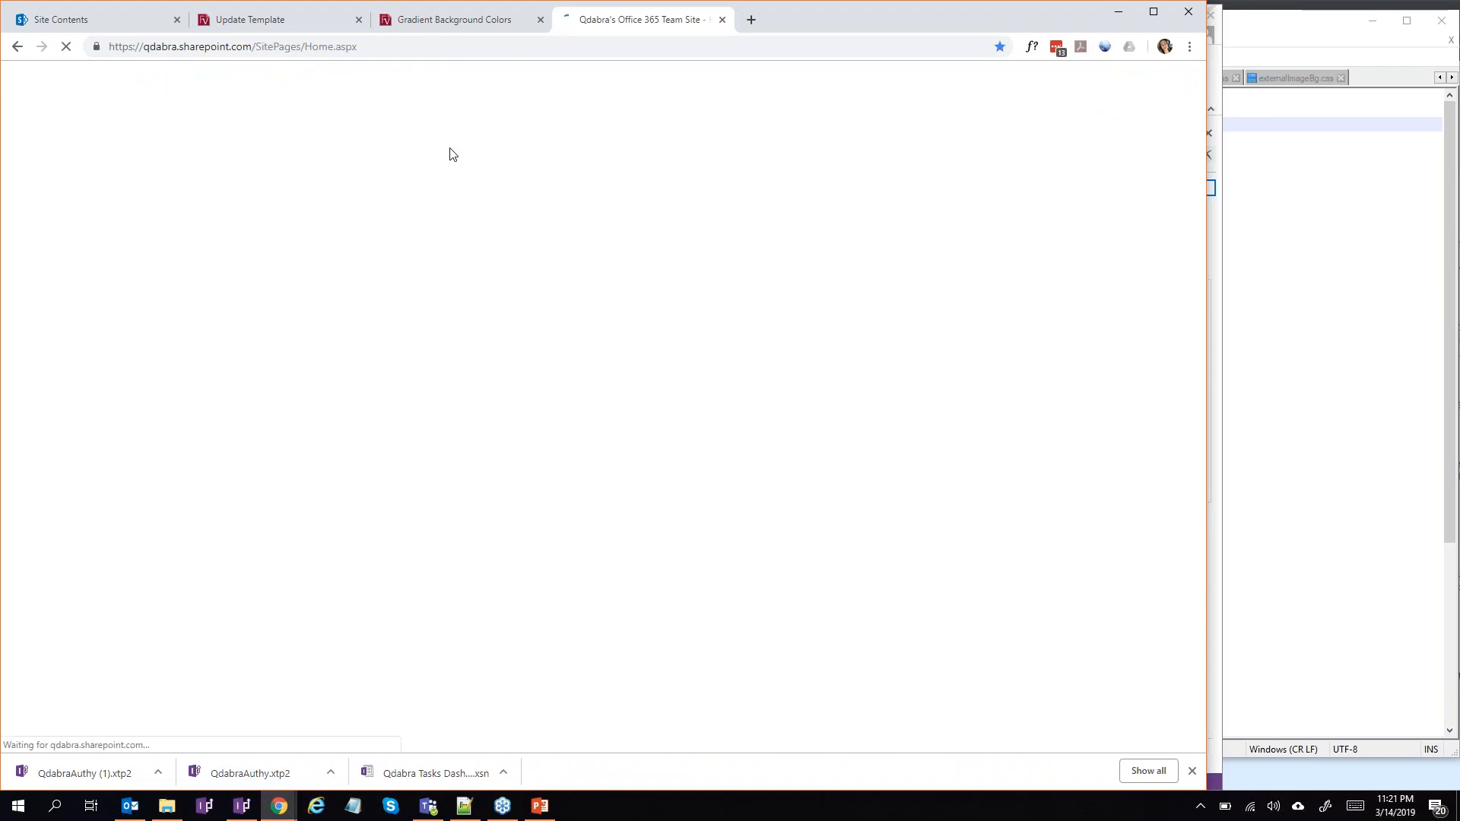
pyautogui.click(312, 306)
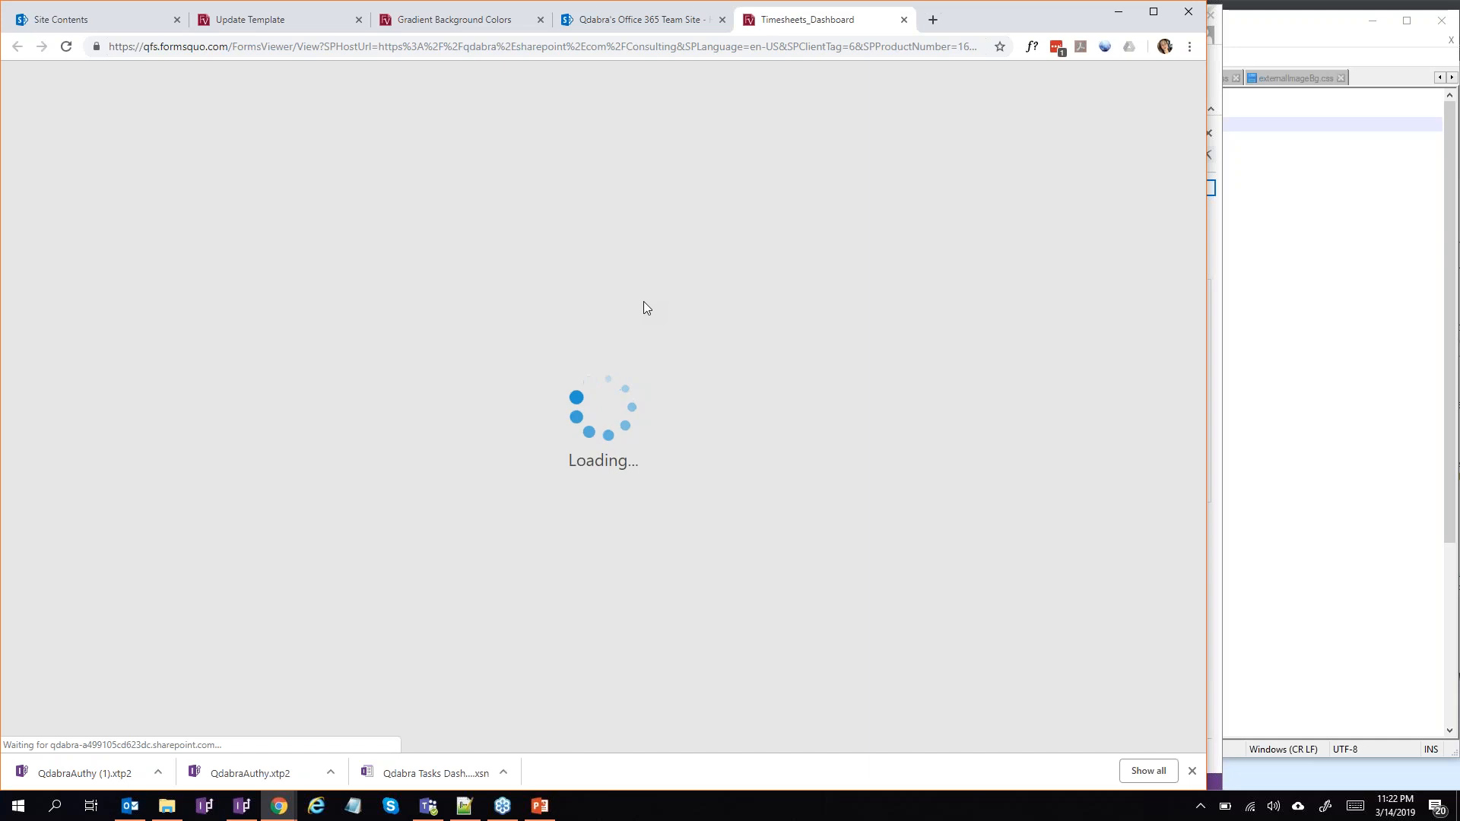
pyautogui.click(640, 19)
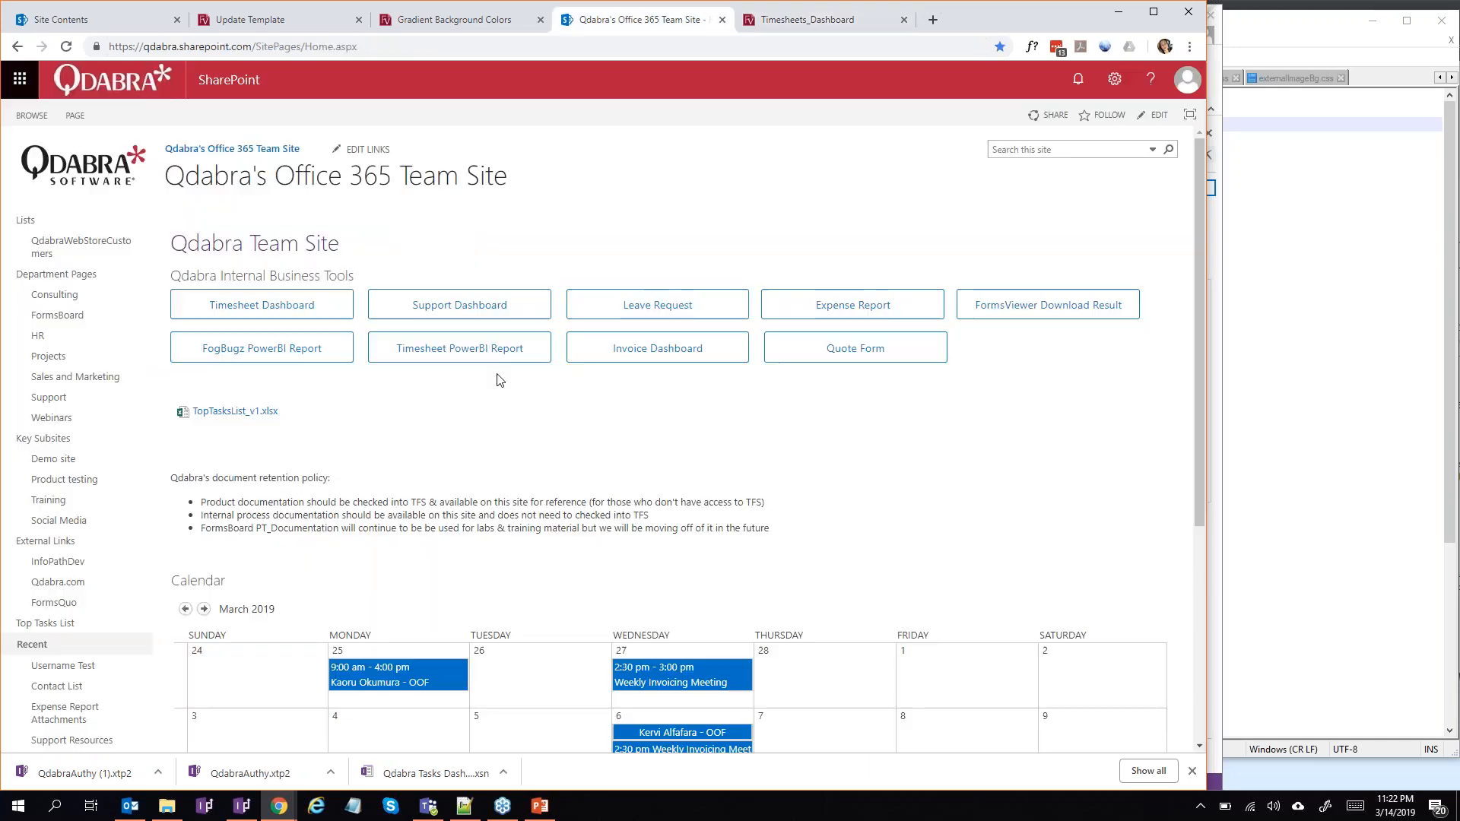
pyautogui.click(827, 19)
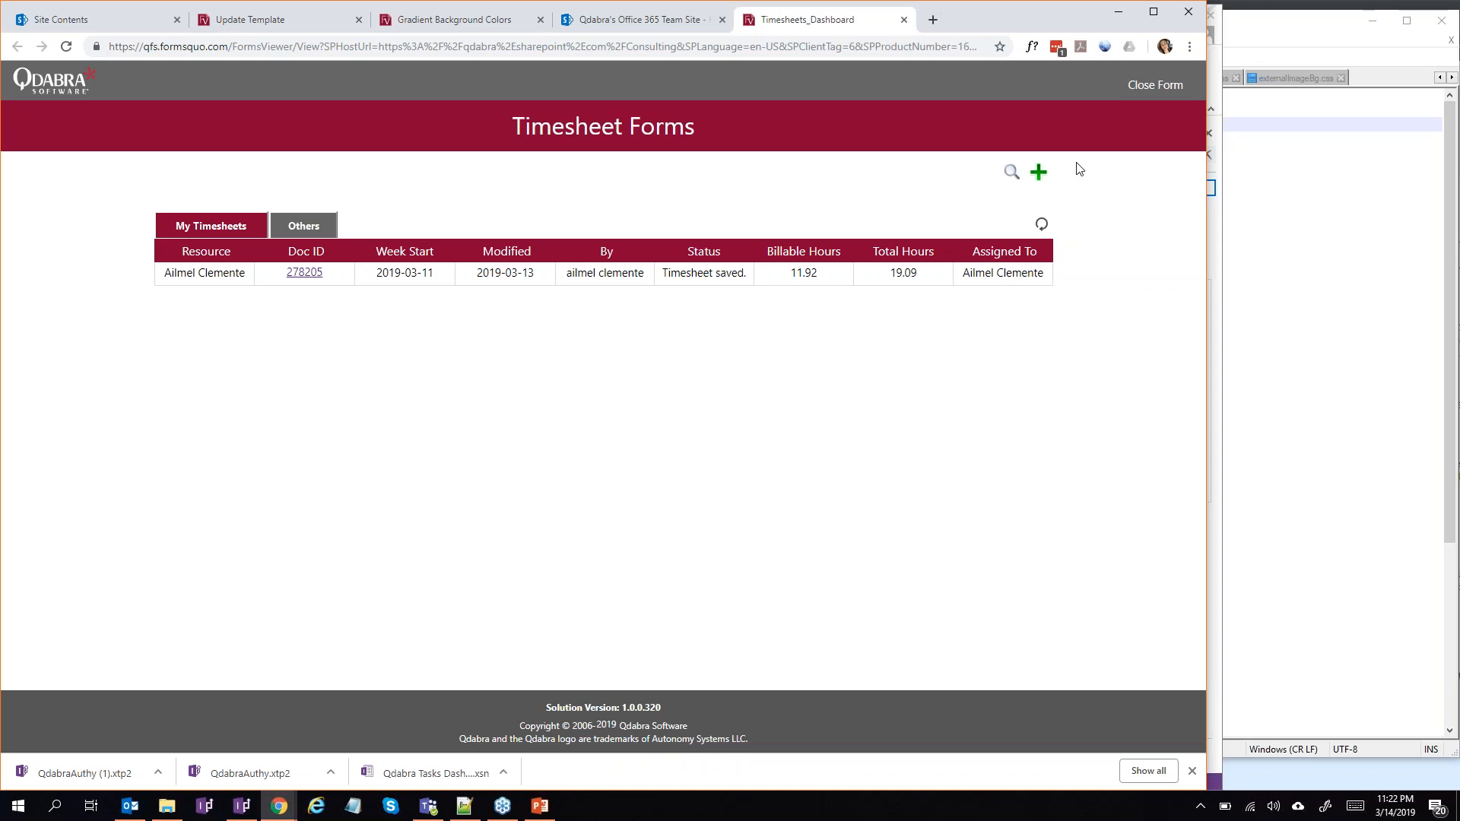
# Step: Create a new timesheet for the week 2019-03-11 and add a blank Monday hours row
pyautogui.click(1041, 175)
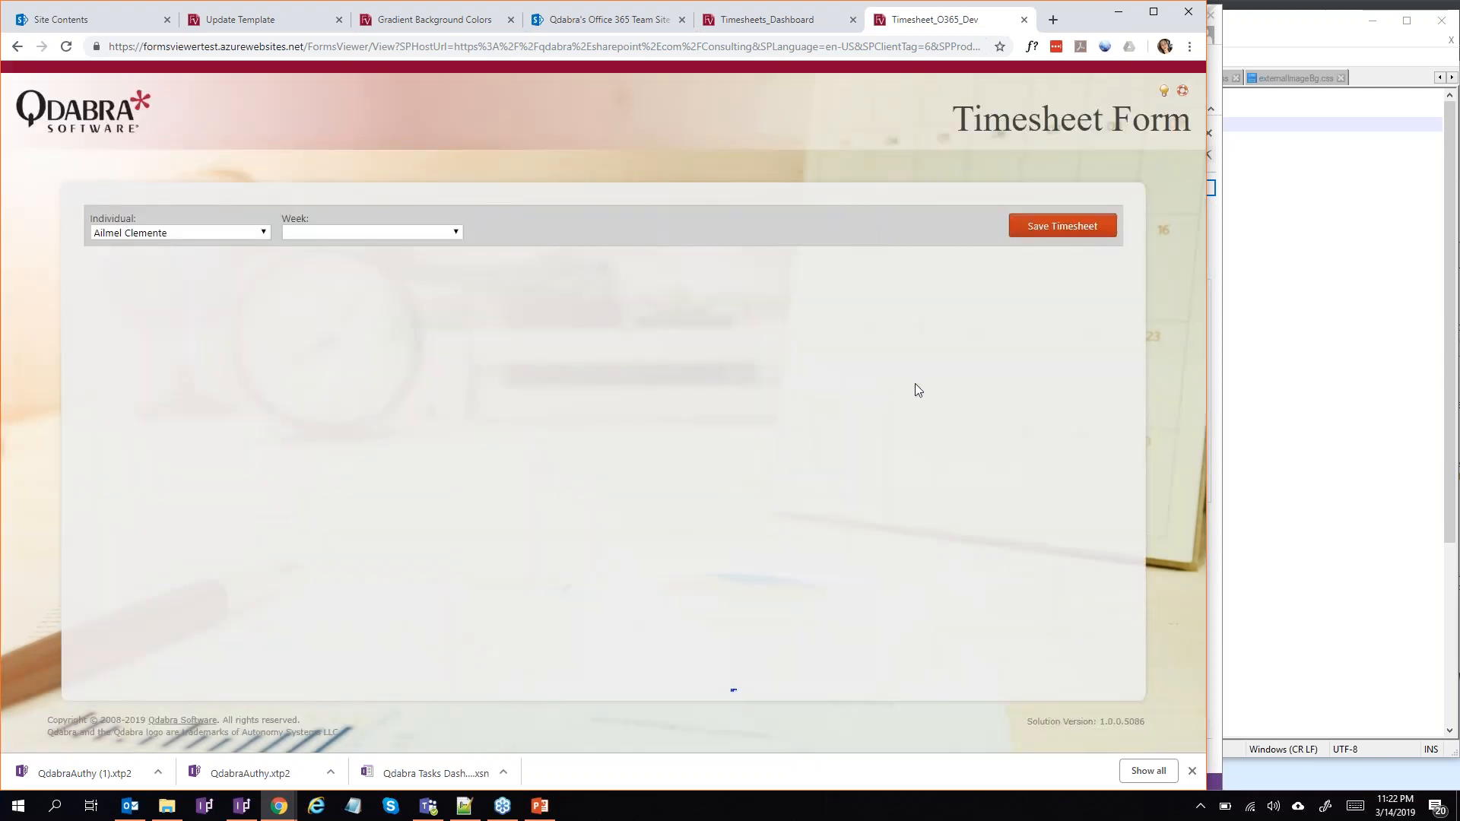
pyautogui.click(447, 234)
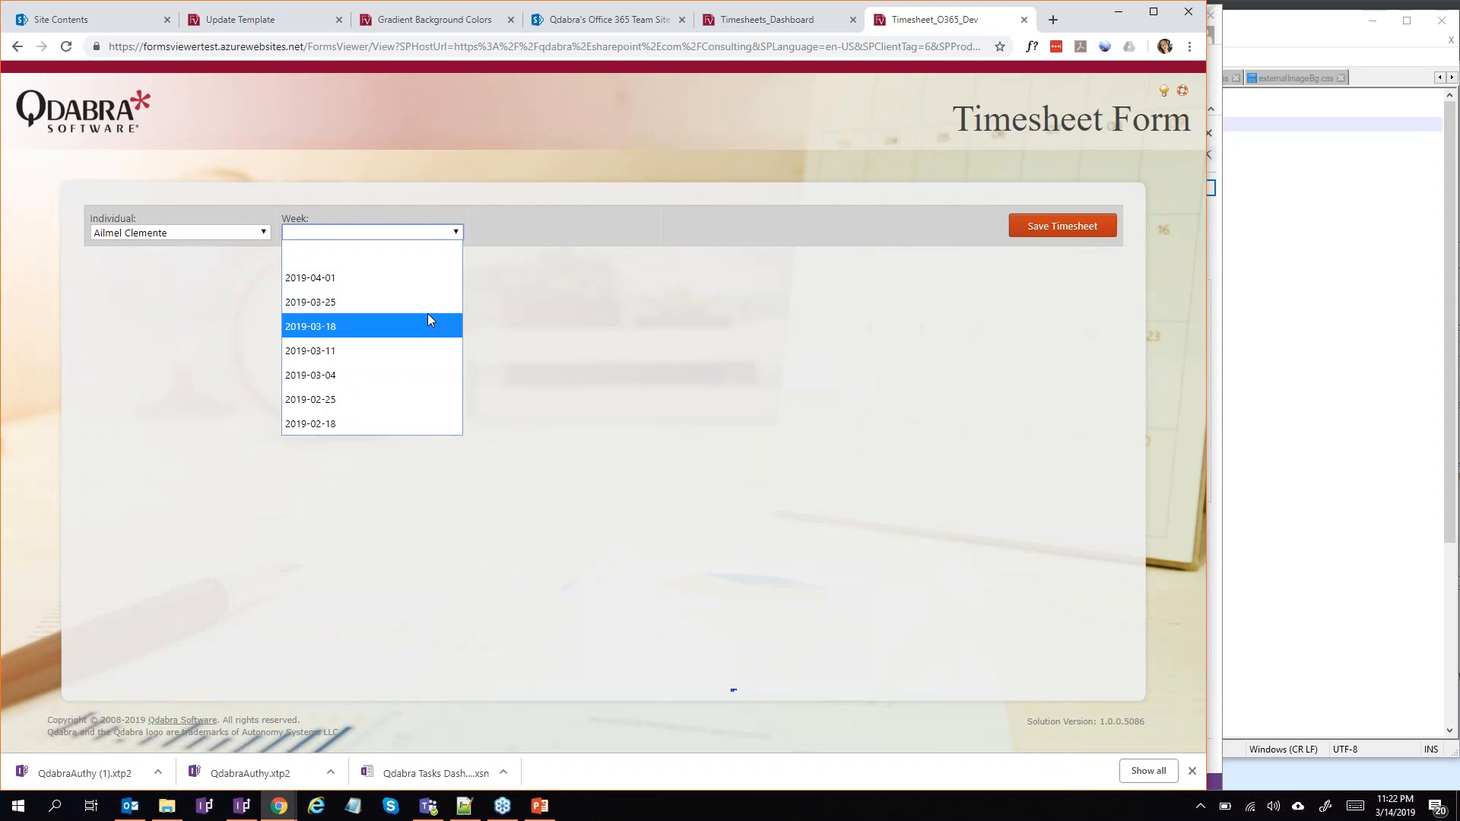
pyautogui.click(431, 356)
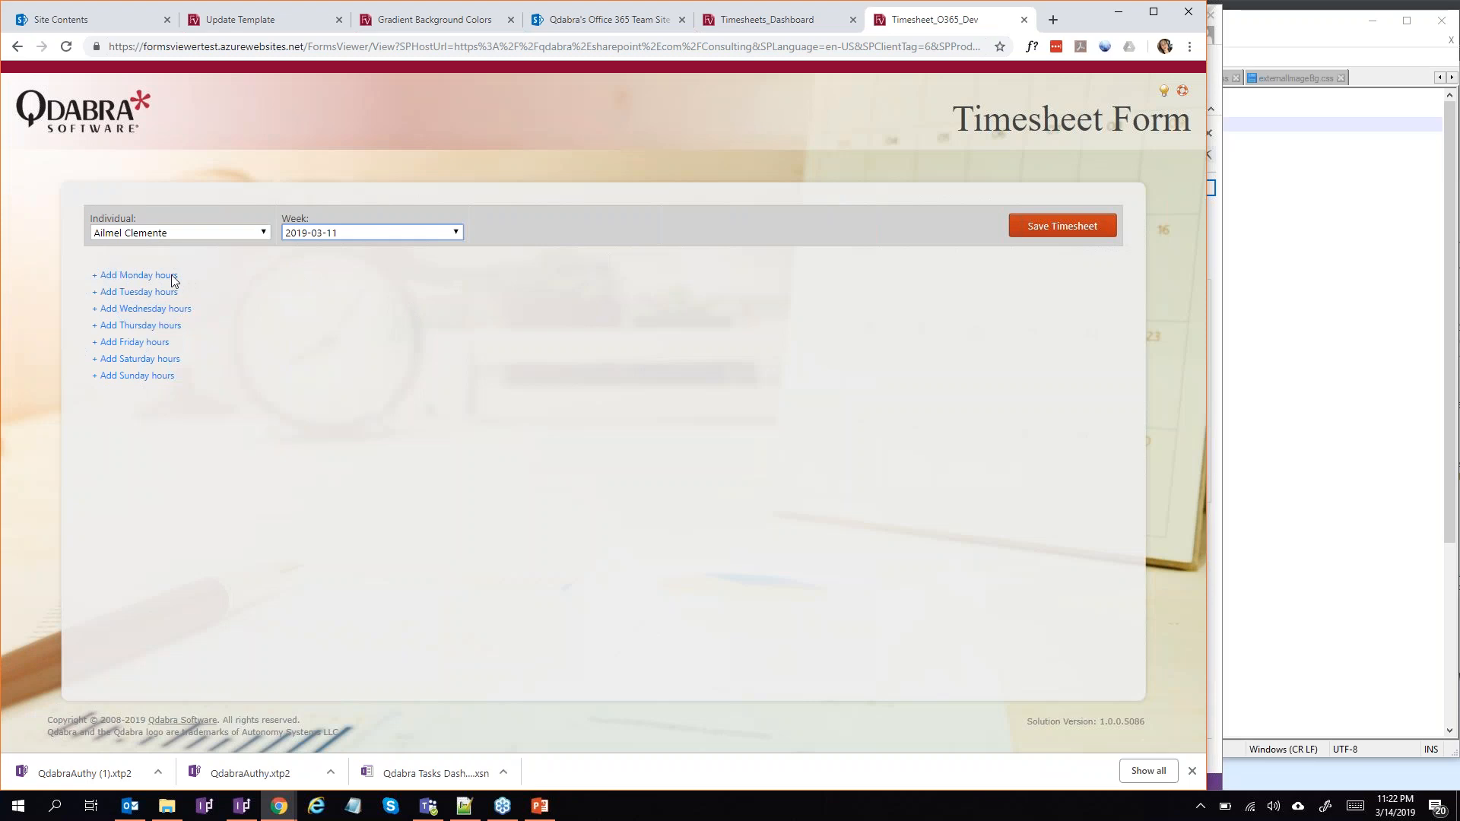
pyautogui.click(172, 277)
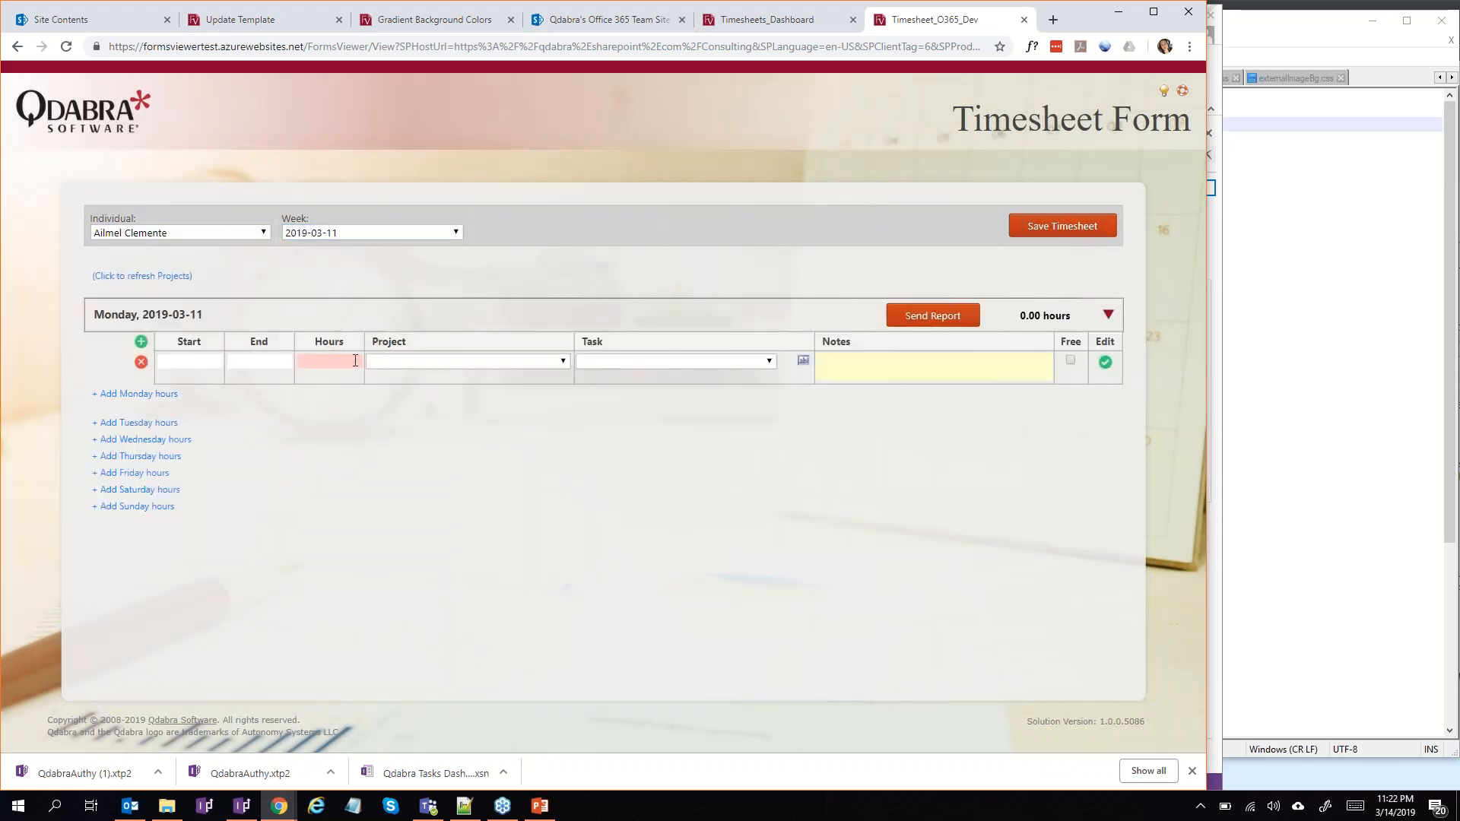
pyautogui.click(182, 360)
pyautogui.click(255, 359)
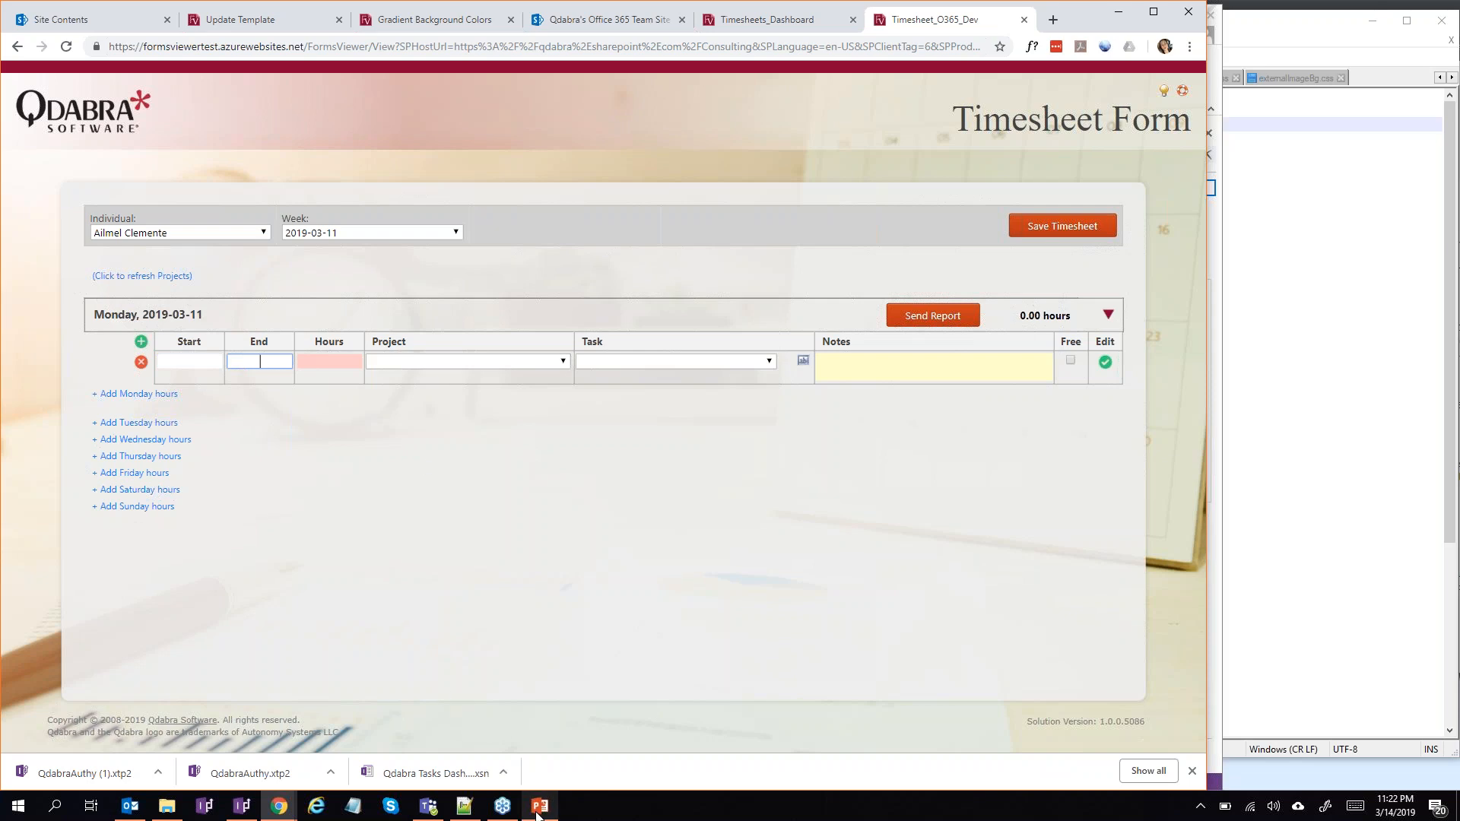
# Step: Switch to the PowerPoint webinar presentation and show the "Why FormsViewer?" slide
pyautogui.moveTo(539, 813)
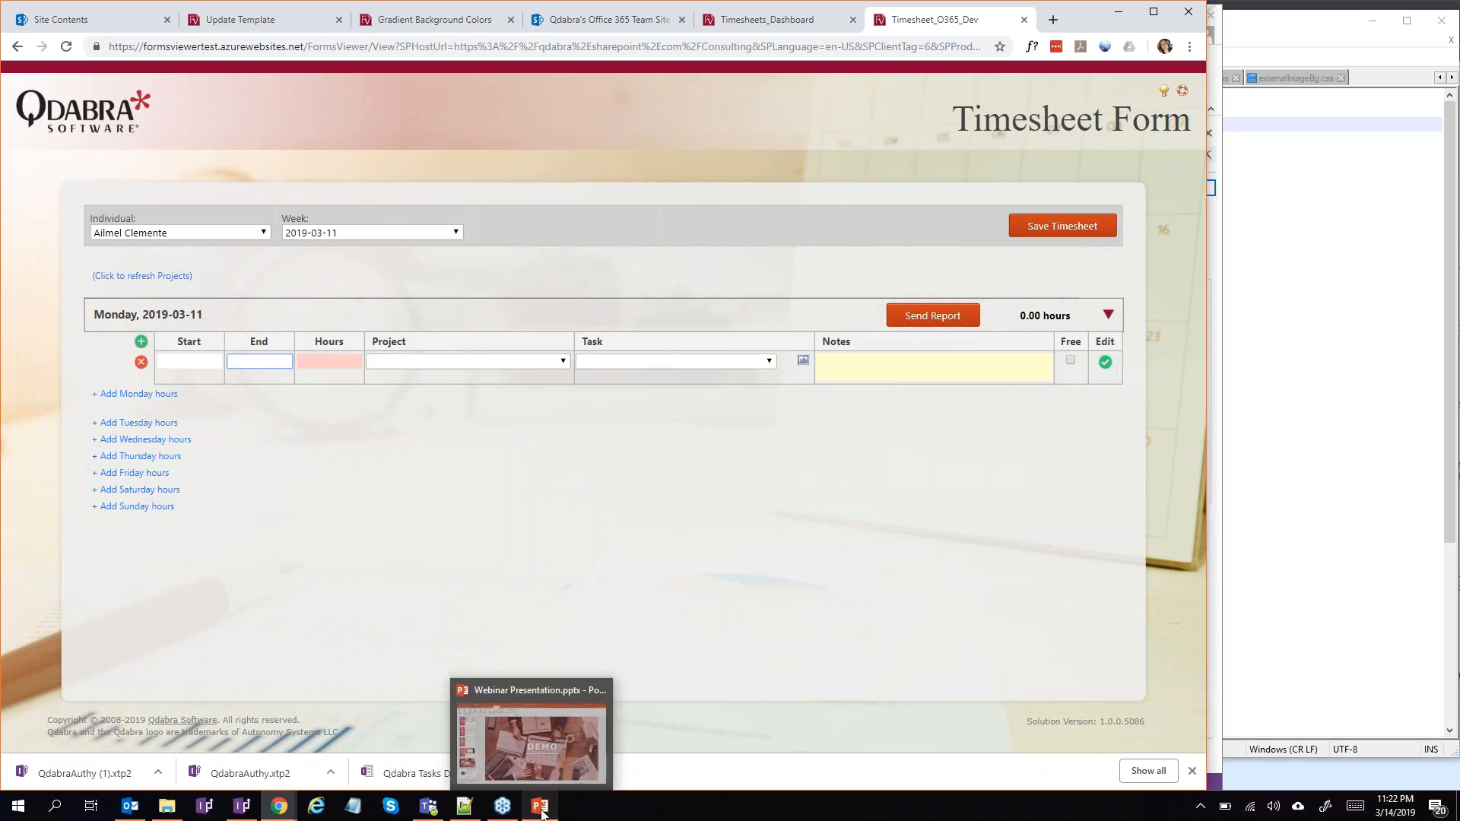
pyautogui.click(541, 813)
pyautogui.press('Down')
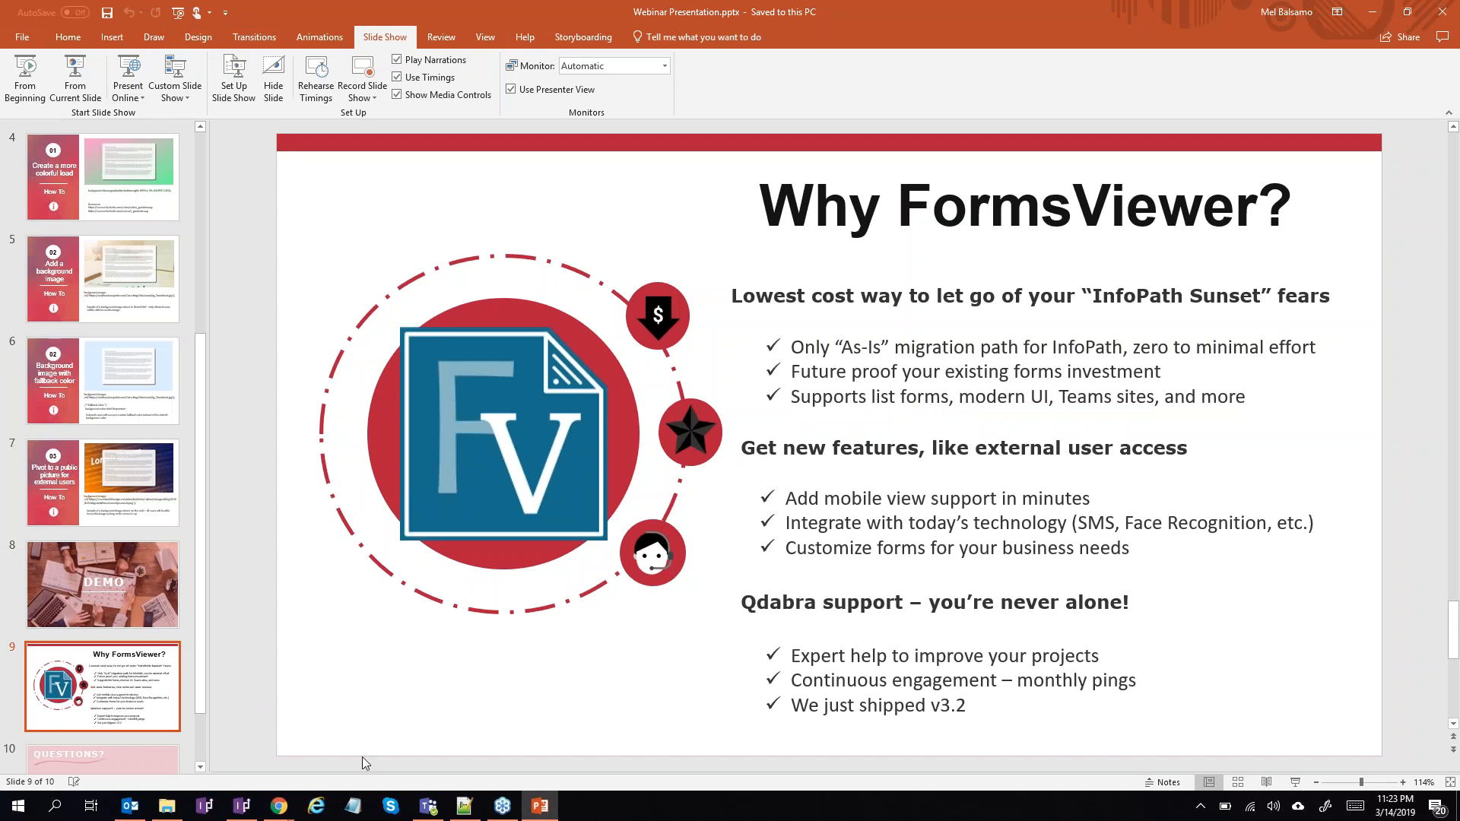
# Step: Return to Chrome and show the Gradient Background Colors form
pyautogui.moveTo(285, 809)
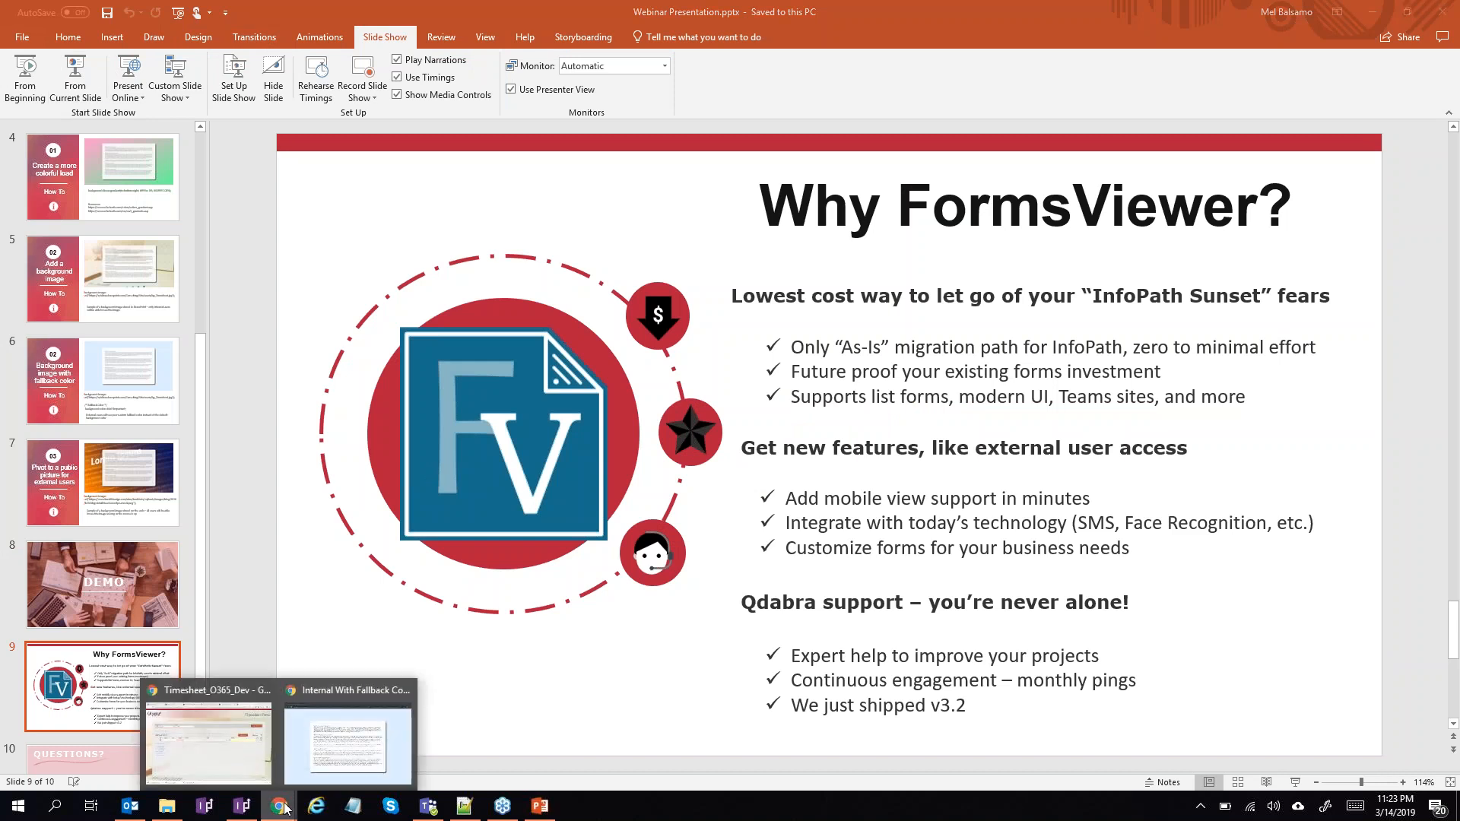
pyautogui.click(245, 765)
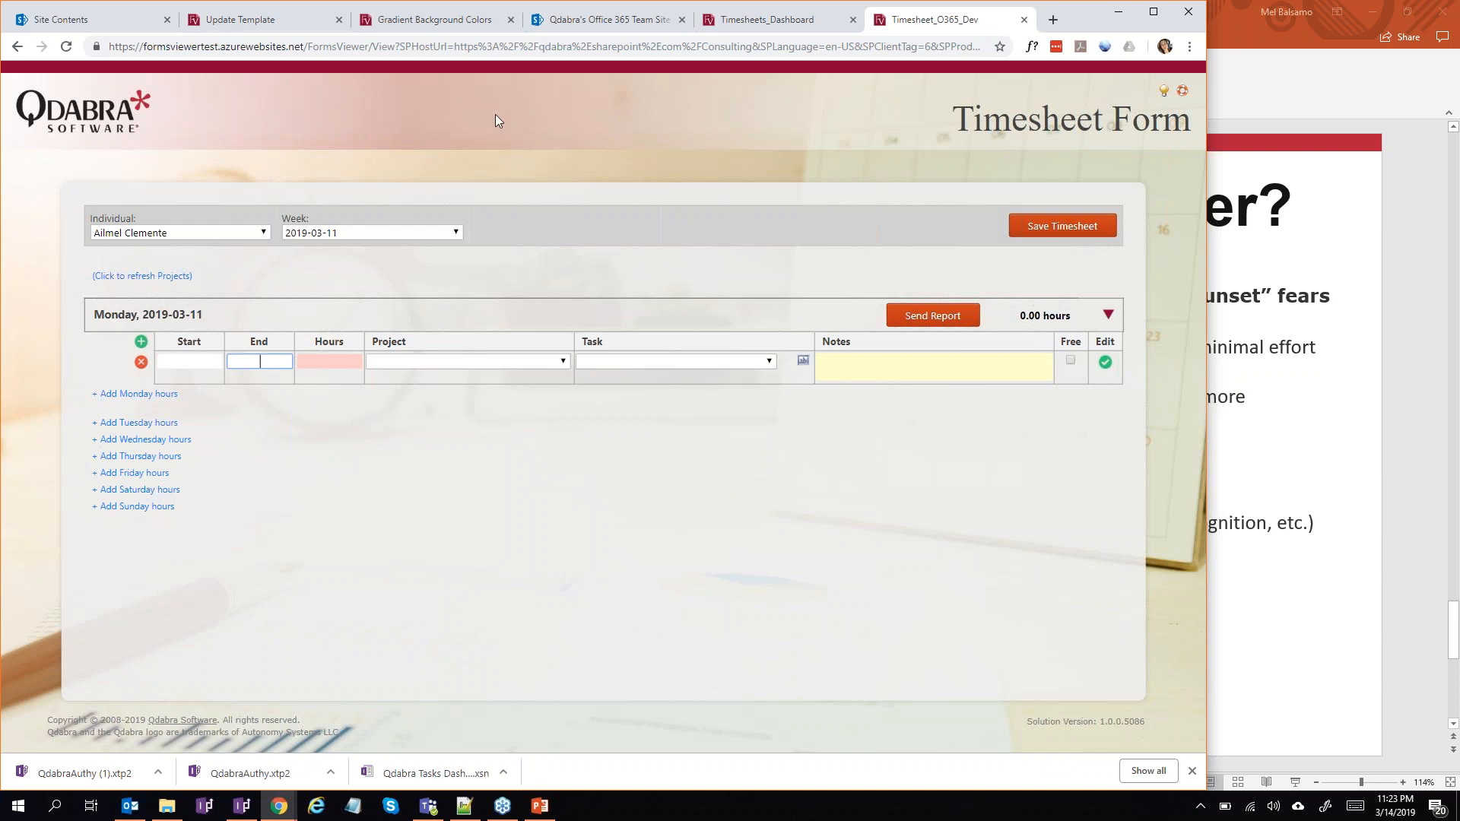
pyautogui.click(454, 23)
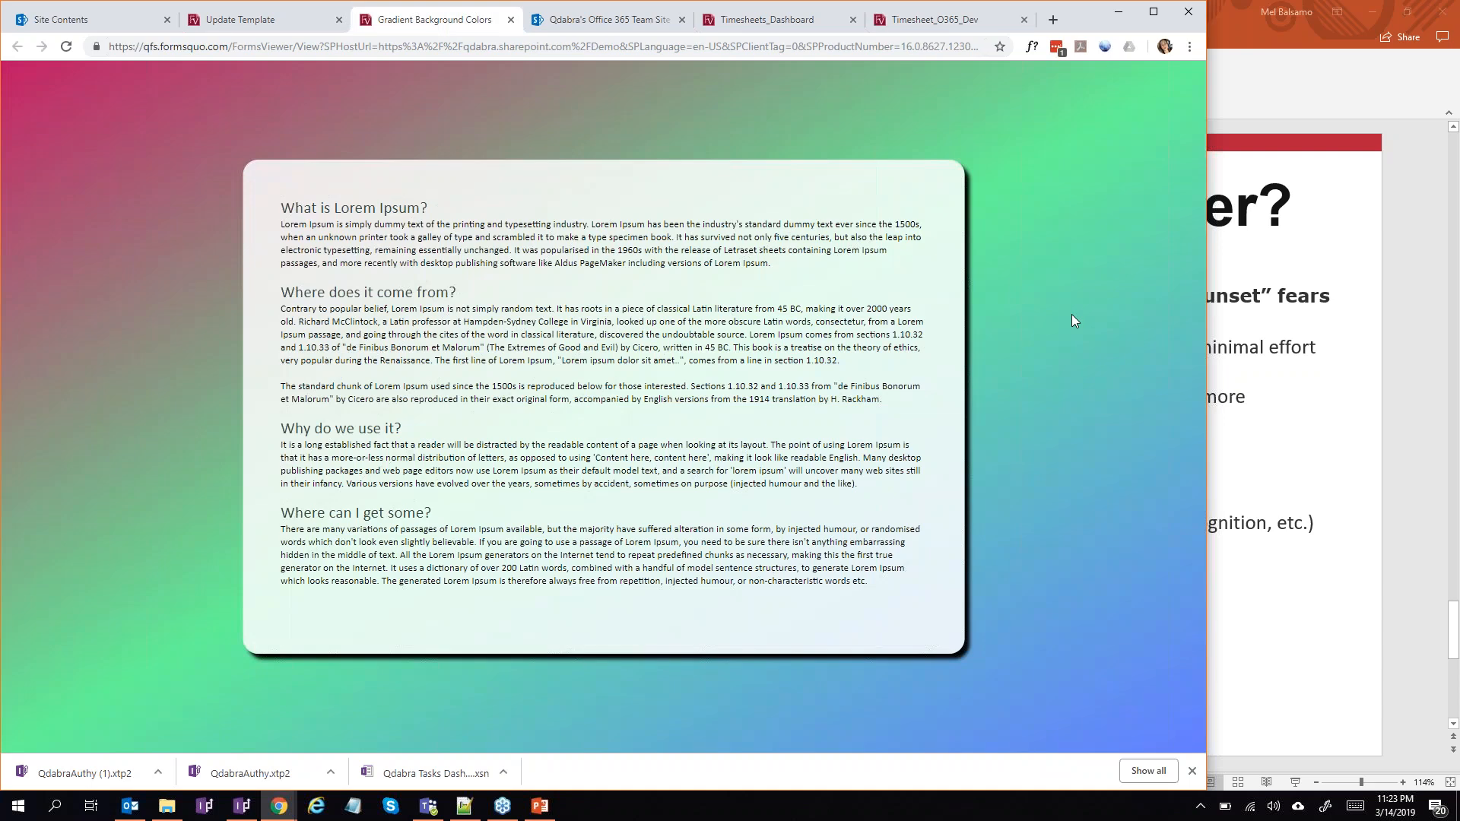